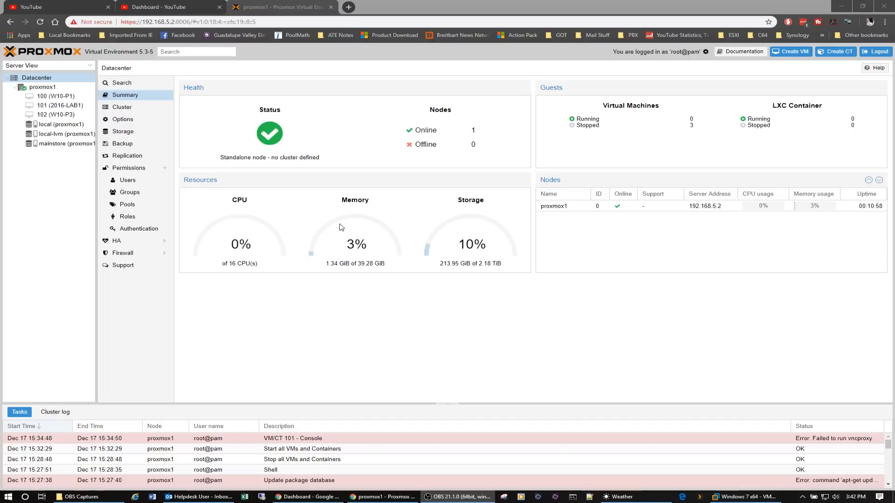
Start virtual machine 100 (W10-P1) after opening its summary.
left_click(55, 96)
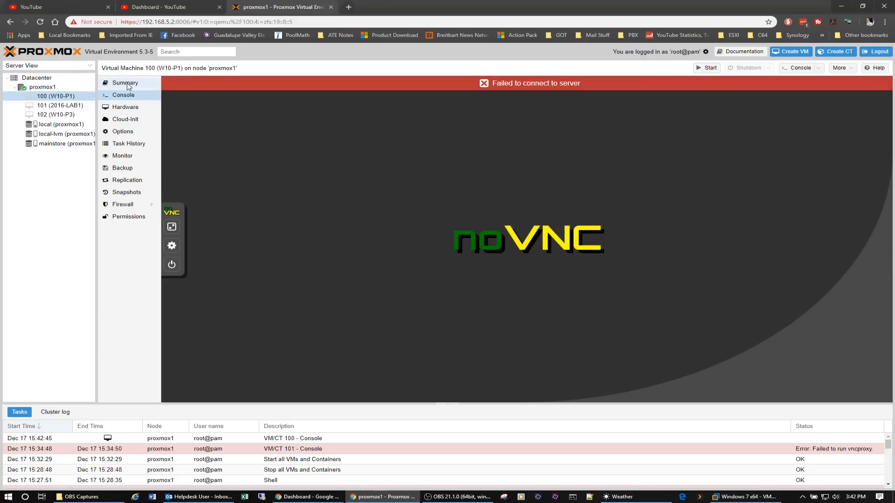
left_click(128, 85)
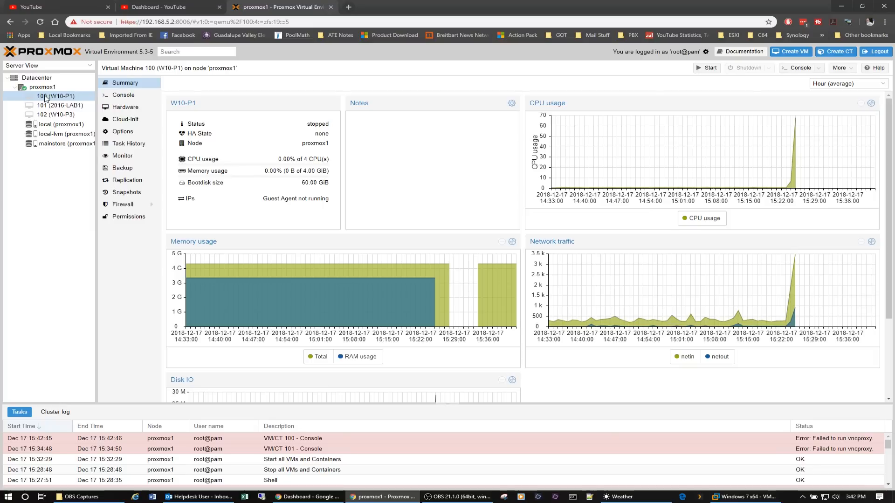
left_click(704, 69)
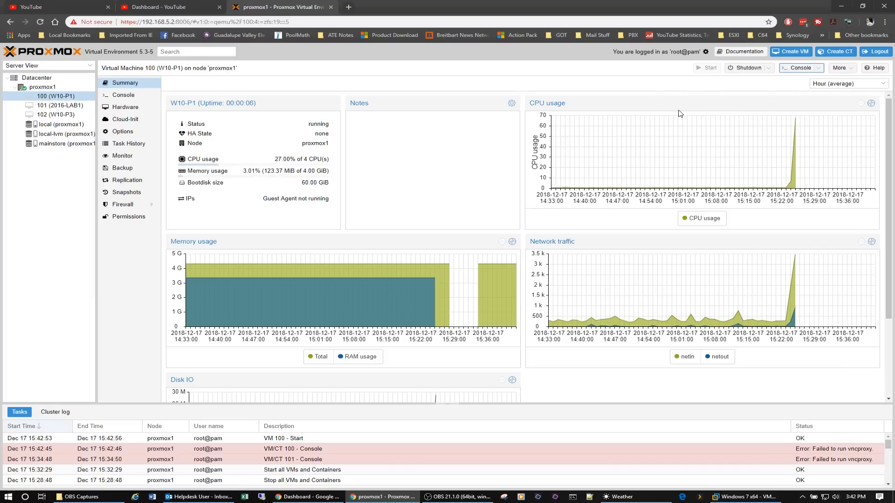
View the boot of W10-P1 in a separate console window, close it and return to the Datacenter summary.
left_click(799, 69)
left_click_drag(209, 8, 425, 92)
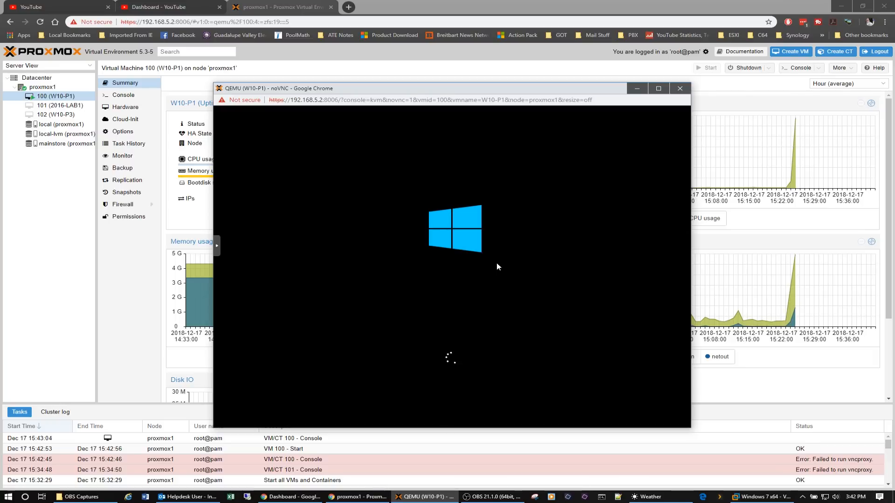
left_click(683, 92)
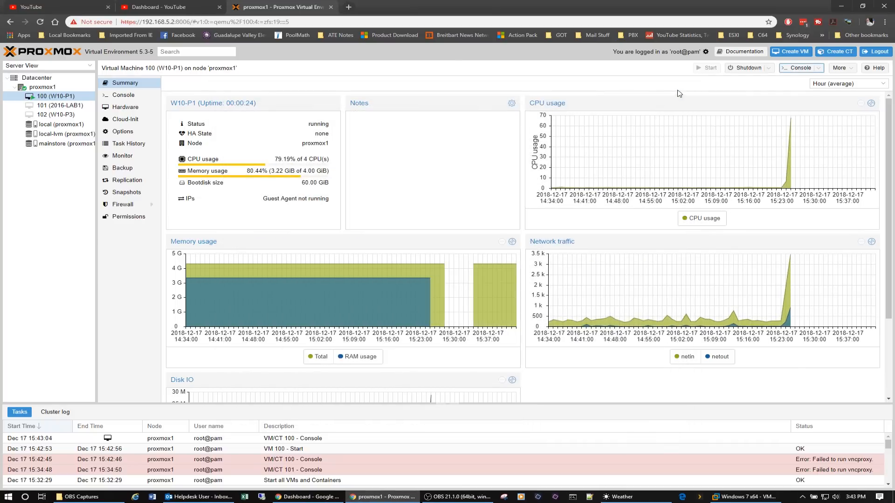
left_click(42, 79)
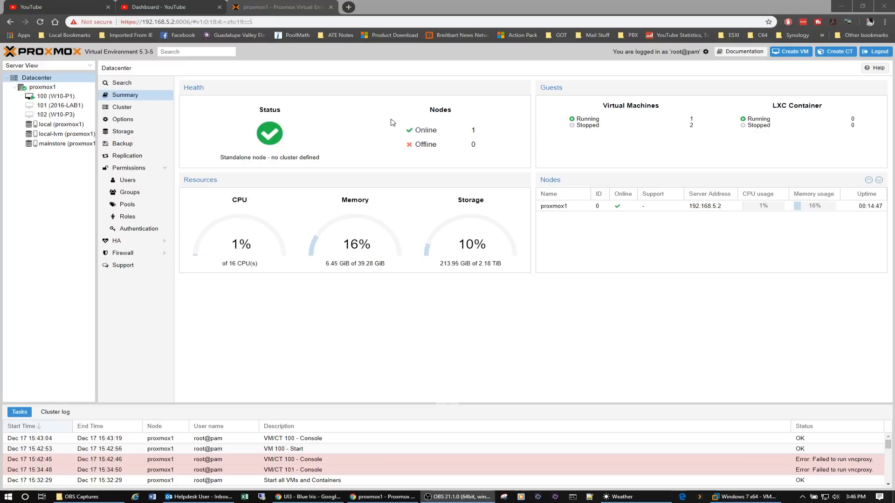
Open proxmox.com in a new browser tab and review the Proxmox VE subscription plans and their prices from the support page.
left_click(349, 7)
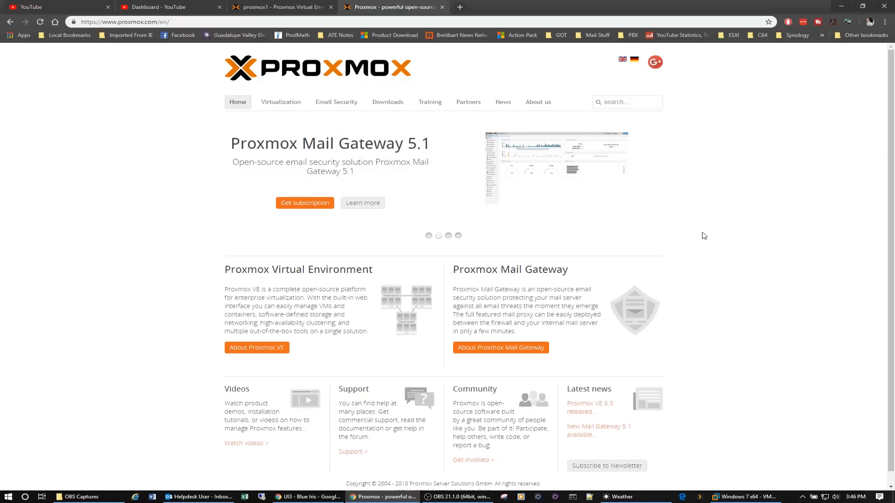
scroll(704, 235, "down", 1)
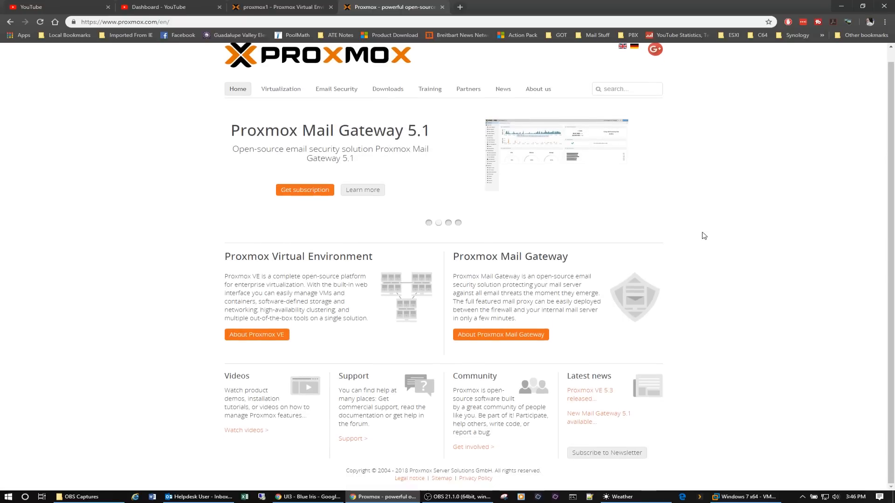
left_click(348, 442)
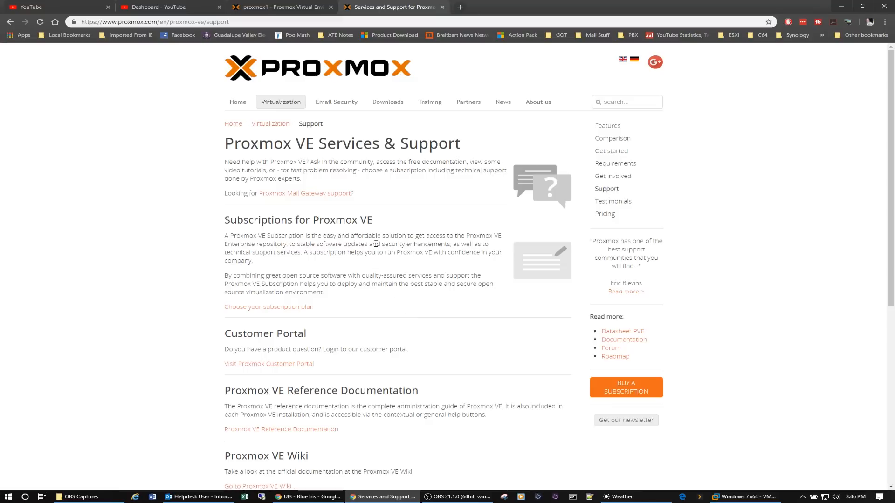
left_click(282, 309)
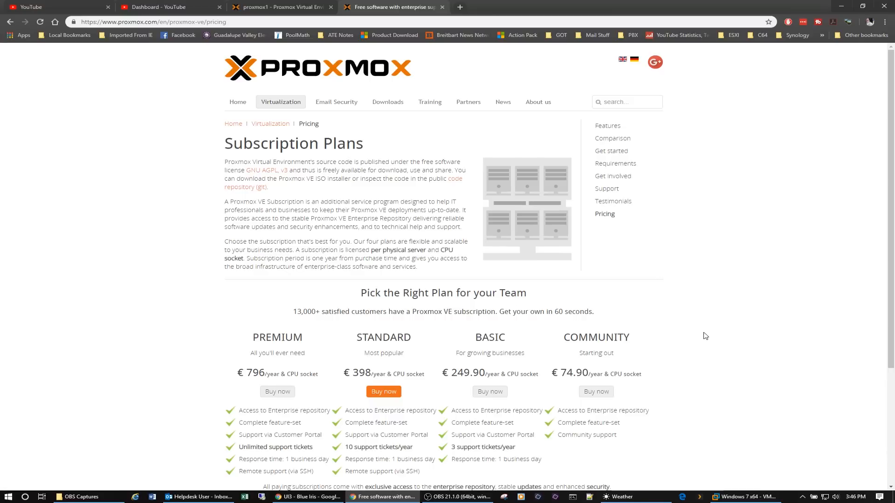
scroll(706, 336, "down", 3)
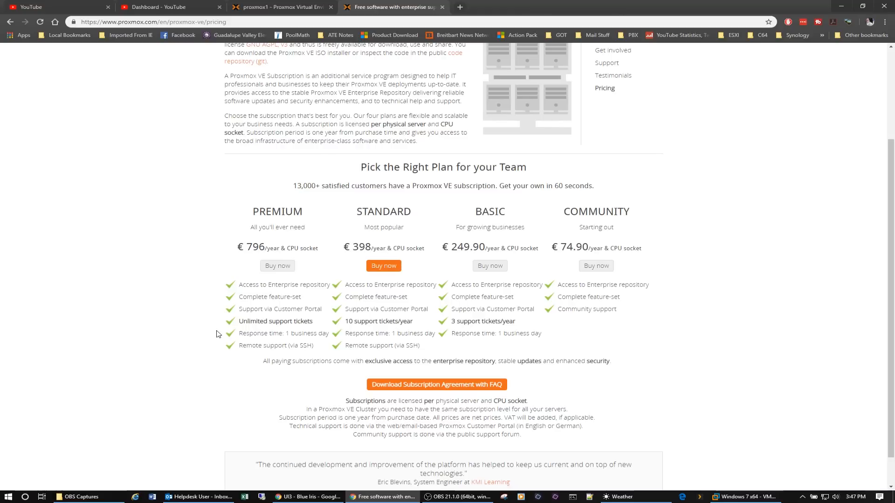
scroll(216, 333, "up", 3)
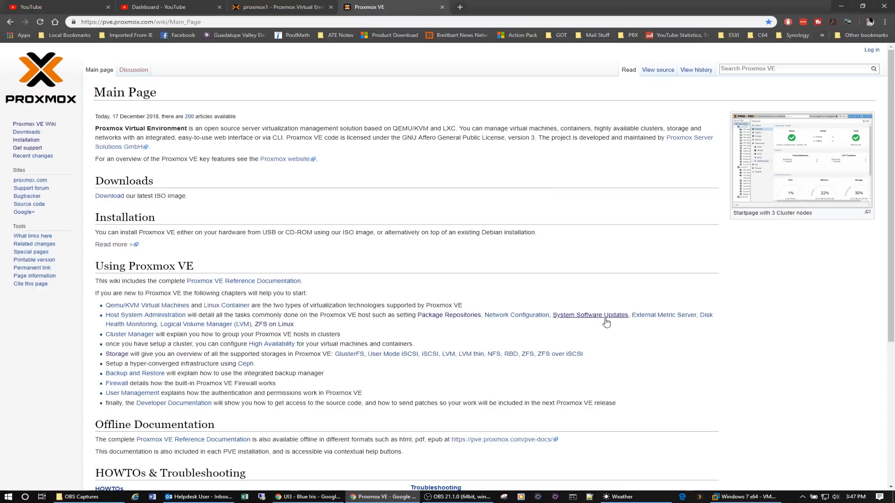
Read the Package Repositories page of the Proxmox VE wiki, comparing the Enterprise and No-Subscription repositories and highlighting the production-use advice.
left_click(449, 317)
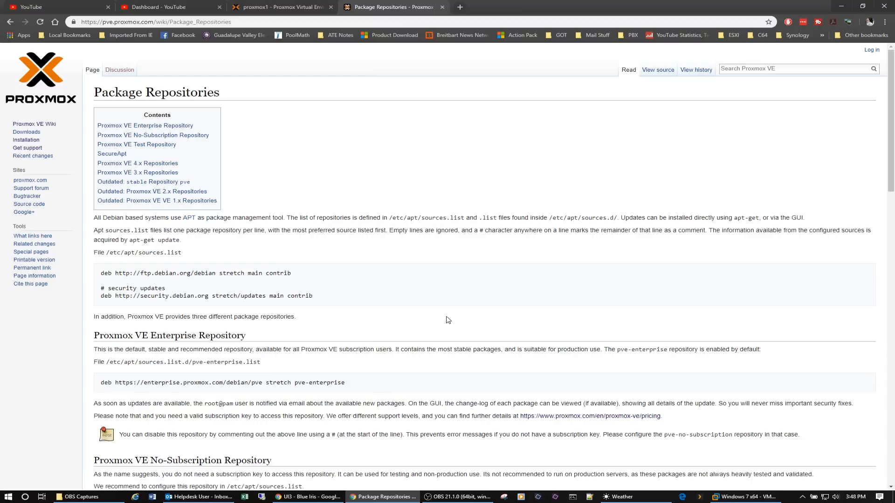
scroll(448, 320, "down", 2)
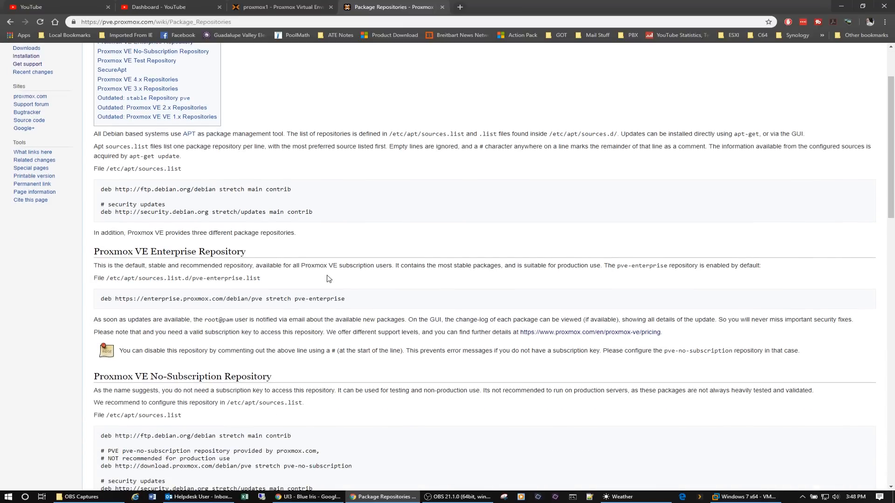
scroll(331, 279, "down", 5)
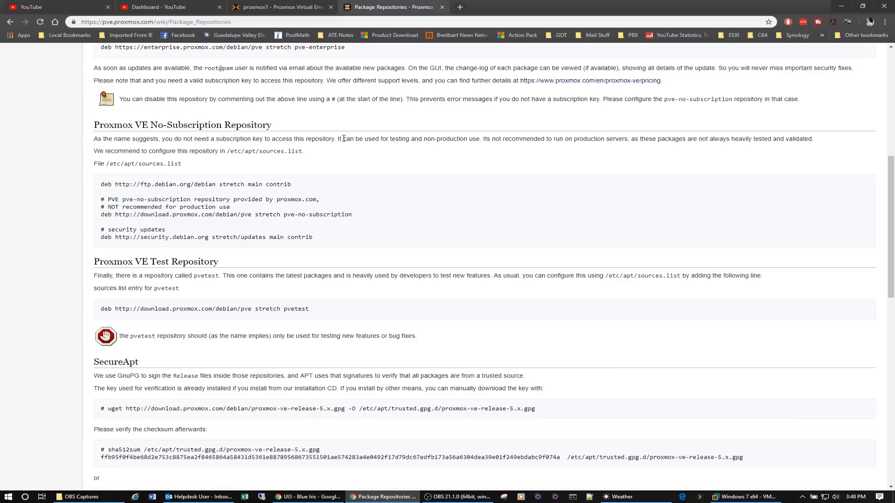
left_click_drag(338, 138, 633, 142)
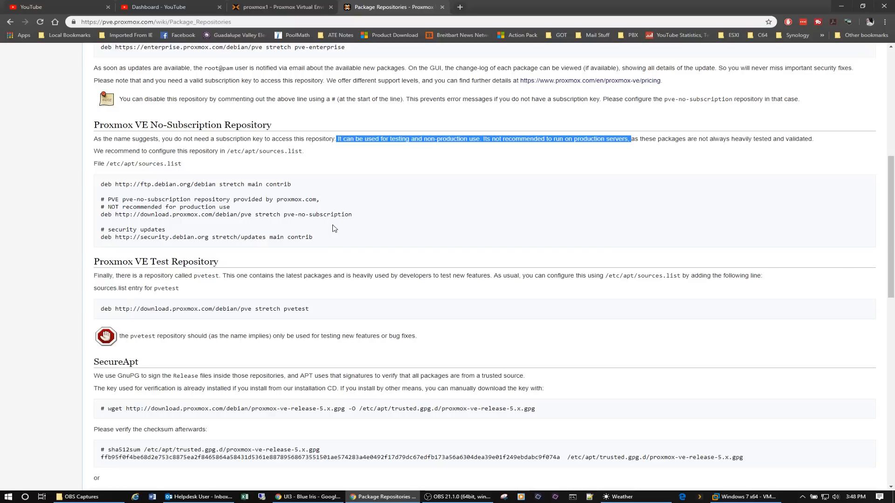
scroll(335, 229, "up", 4)
scroll(340, 229, "up", 4)
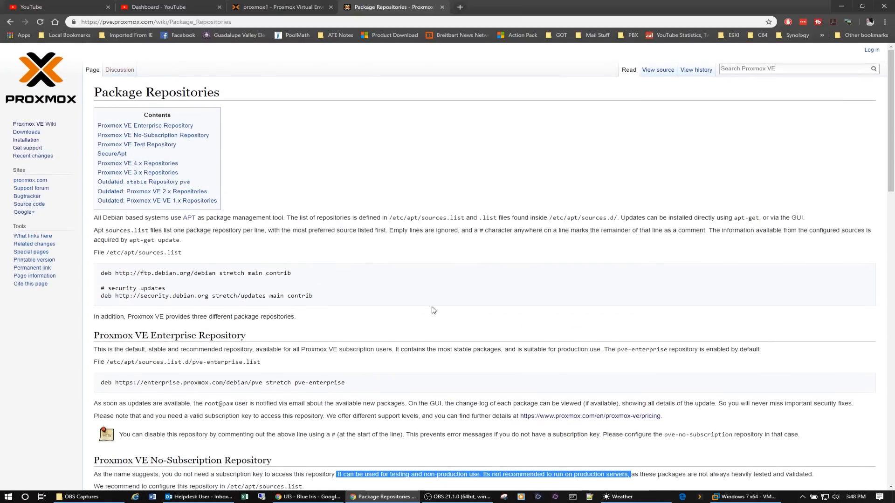
scroll(433, 311, "down", 4)
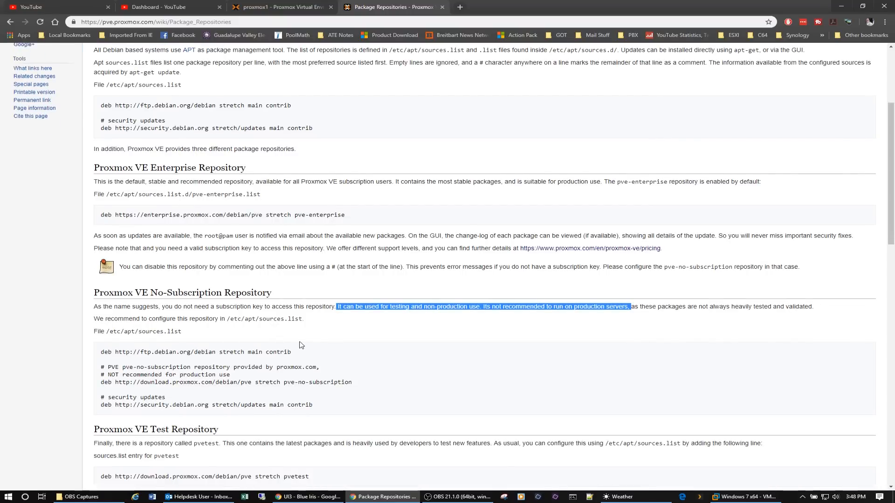
scroll(301, 345, "up", 1)
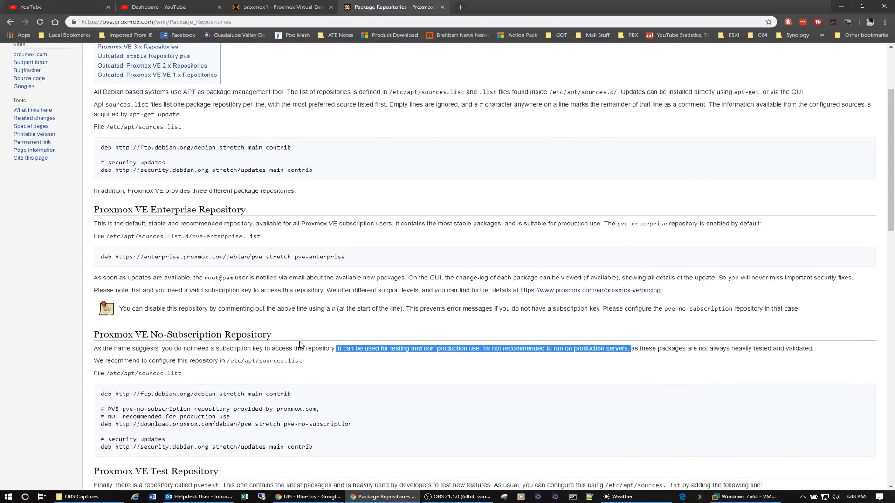
scroll(301, 345, "up", 3)
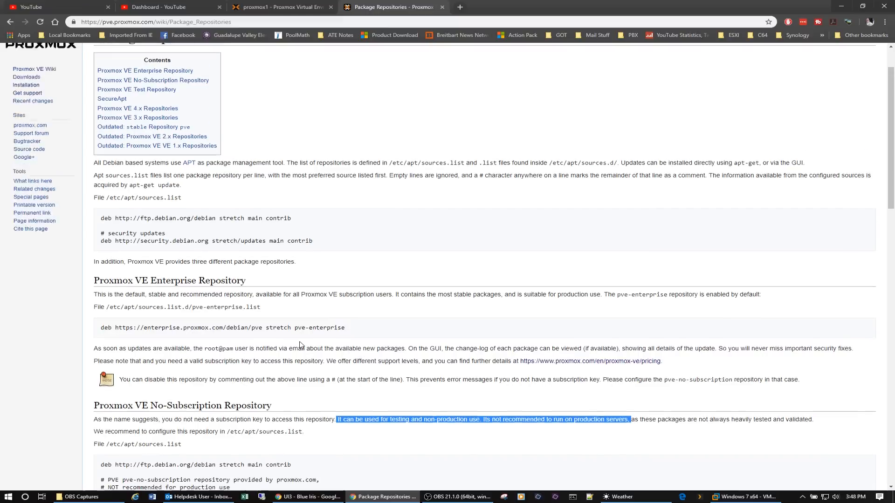
scroll(301, 345, "down", 7)
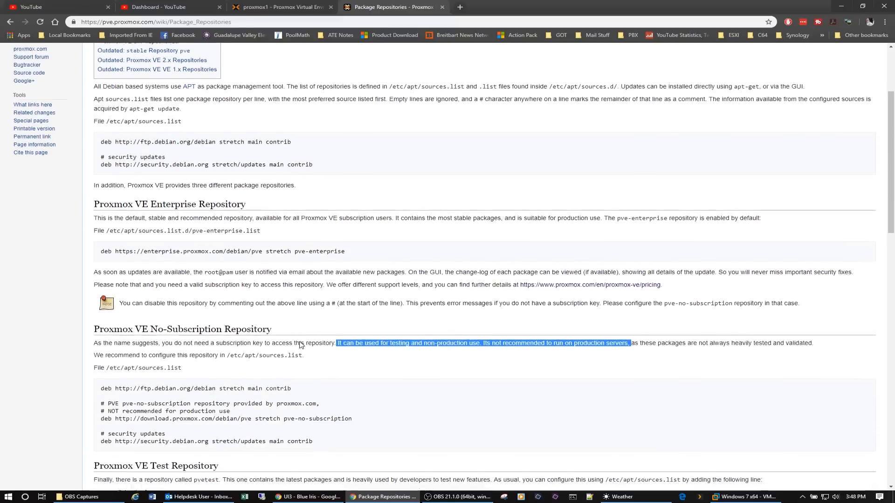
scroll(301, 345, "up", 7)
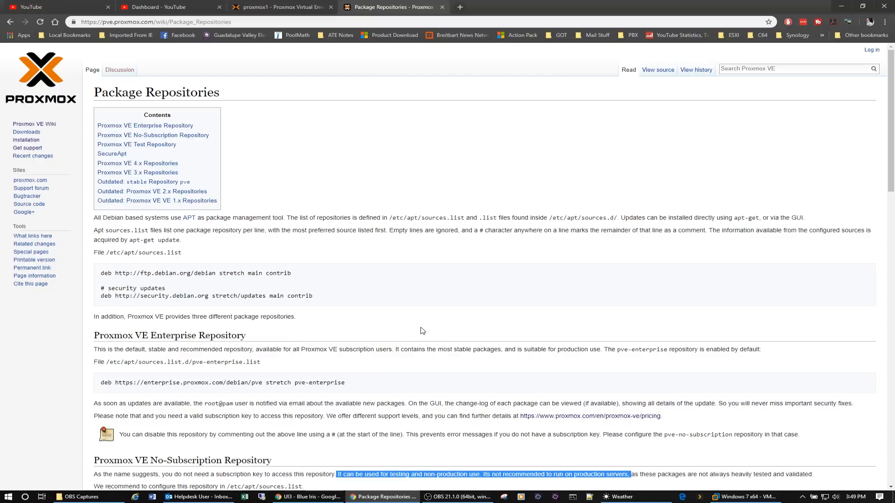
Return to the wiki's main page and open the System Software Updates article to read the update commands.
left_click(9, 22)
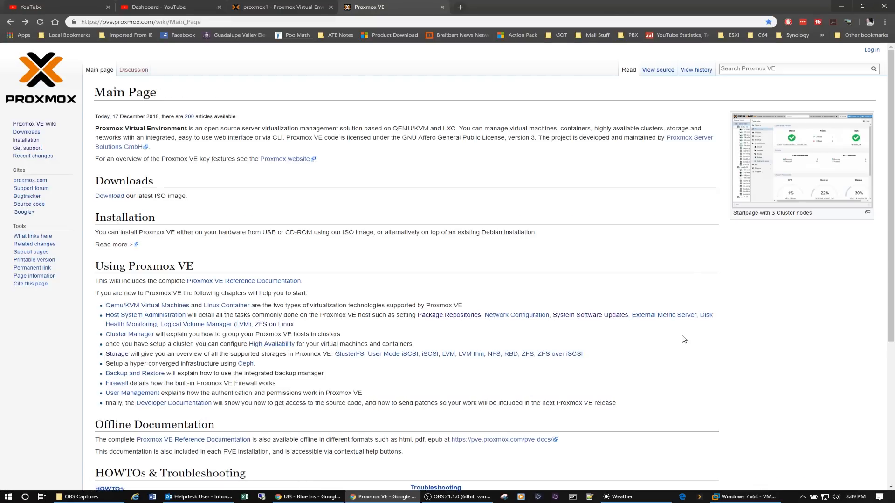
left_click(584, 320)
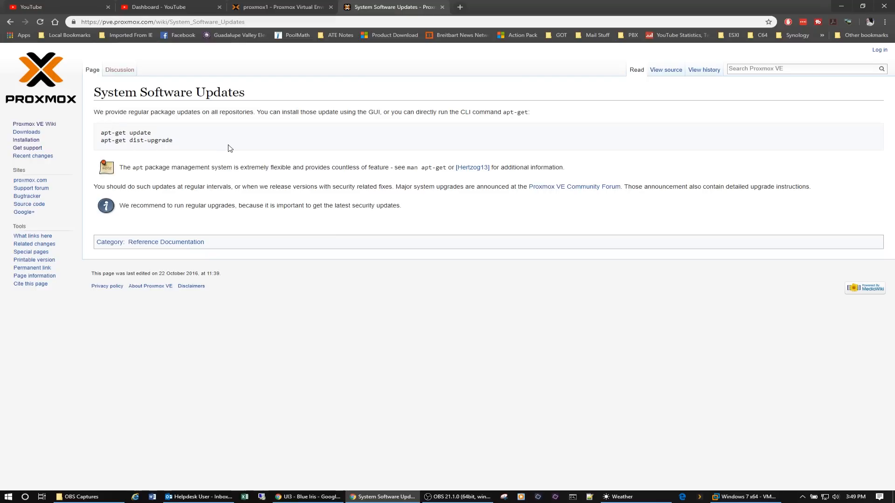
Back in the Proxmox web interface, refresh the package database from the updates of node proxmox1, dismissing the subscription notice.
left_click(285, 9)
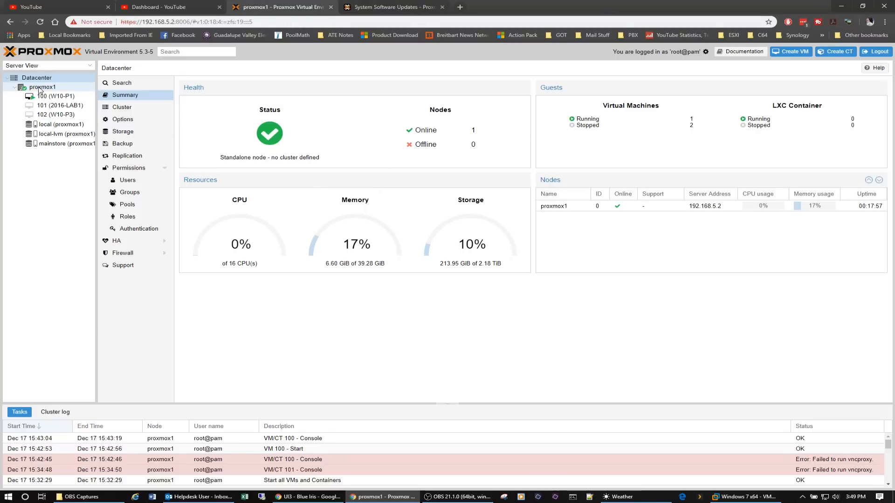
left_click(41, 87)
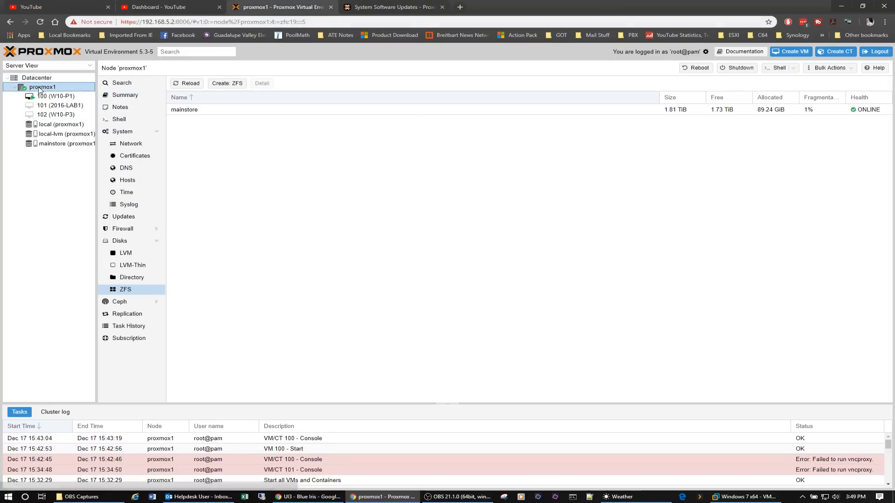
left_click(130, 219)
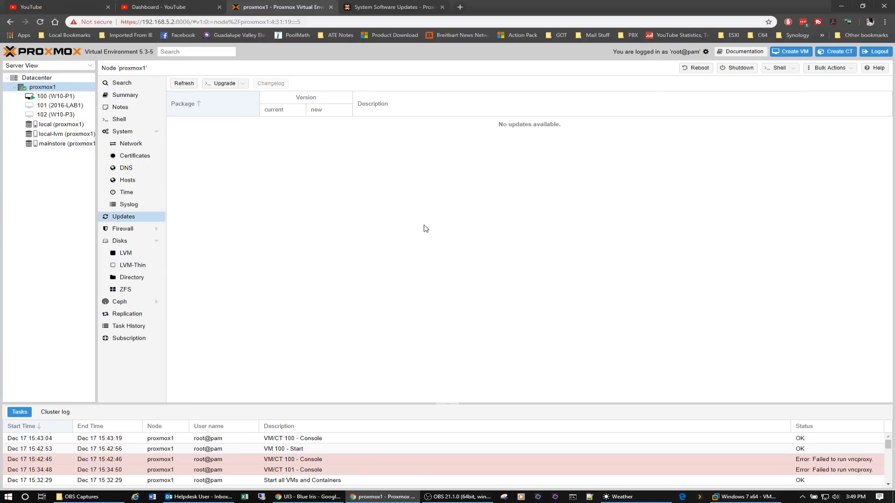
left_click(183, 84)
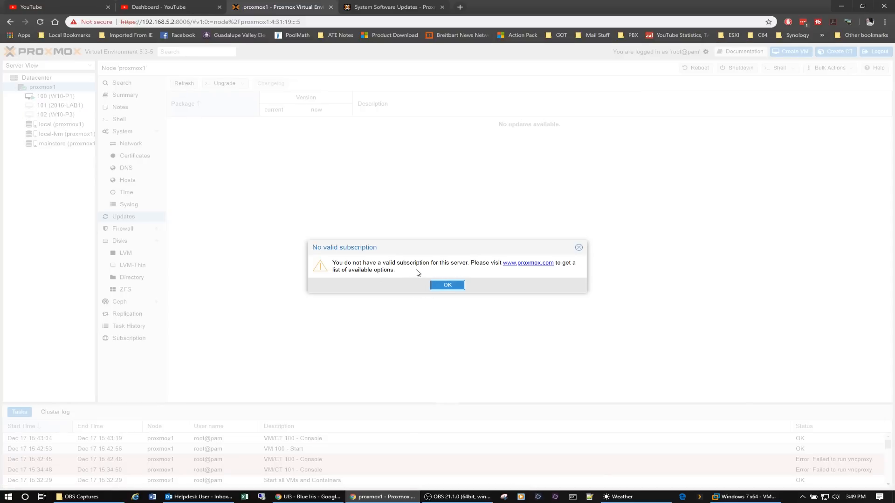
left_click(449, 285)
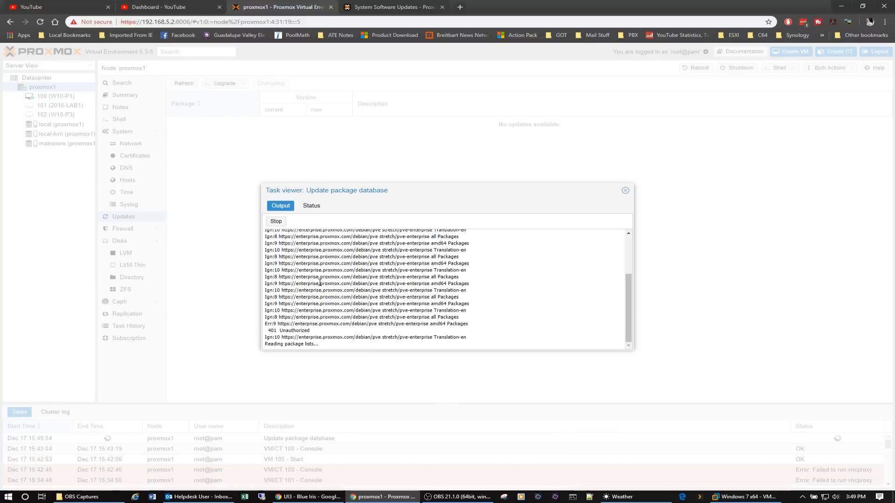
Examine the package database update's task output from beginning to end, and close the task viewer.
scroll(320, 280, "up", 10)
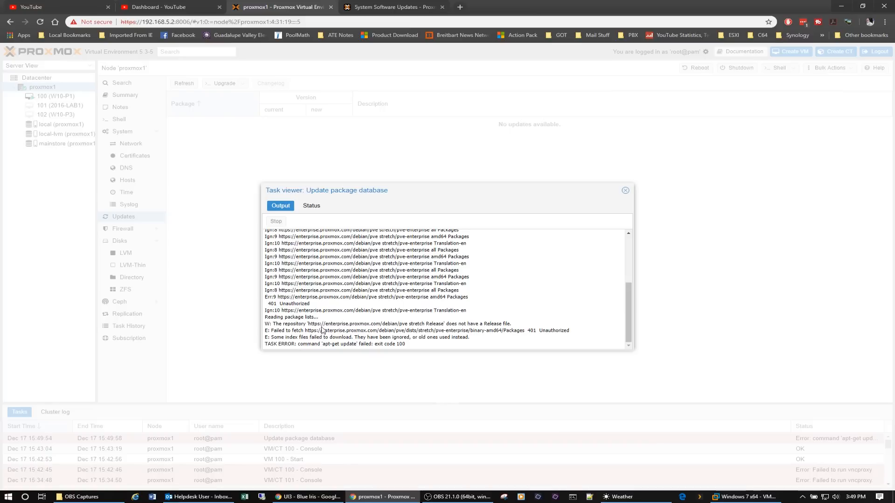
scroll(416, 331, "up", 3)
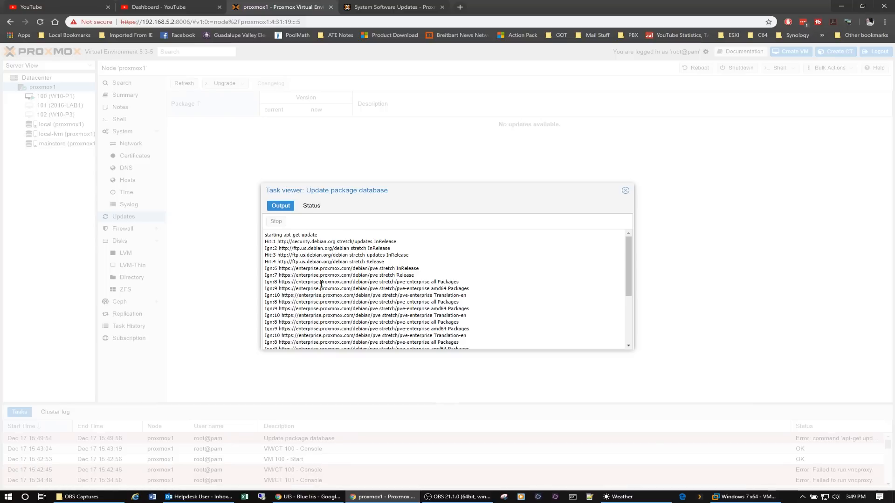
scroll(321, 284, "down", 3)
scroll(321, 283, "up", 3)
left_click(625, 192)
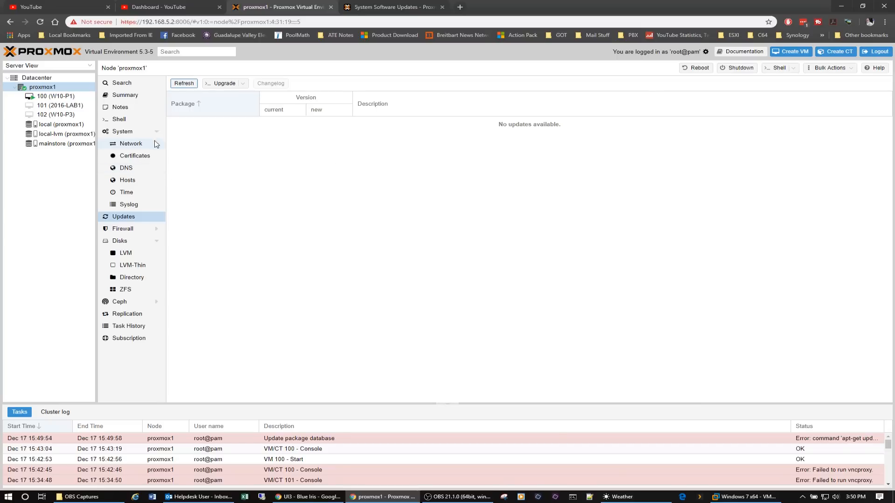
Open the shell of node proxmox1 and run apt-get update.
left_click(130, 122)
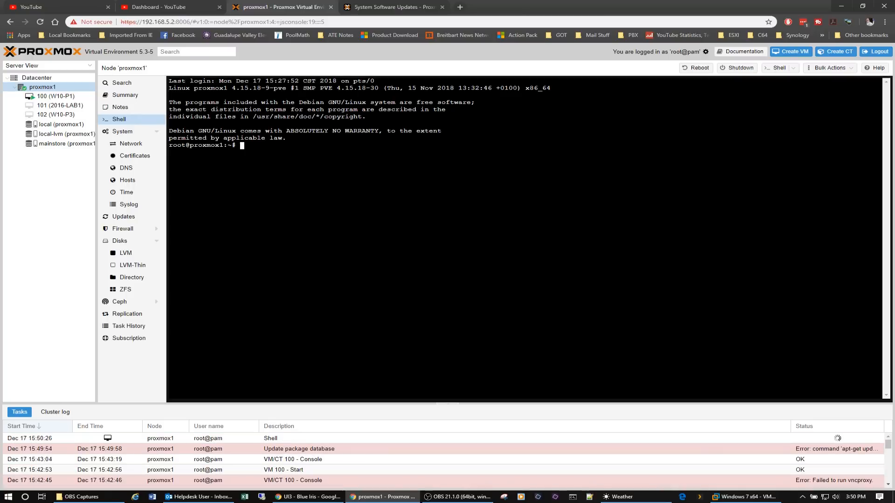
type("apt-get up[date")
key("BackSpace")
key("BackSpace")
key("BackSpace")
key("BackSpace")
key("BackSpace")
type("date")
key("Return")
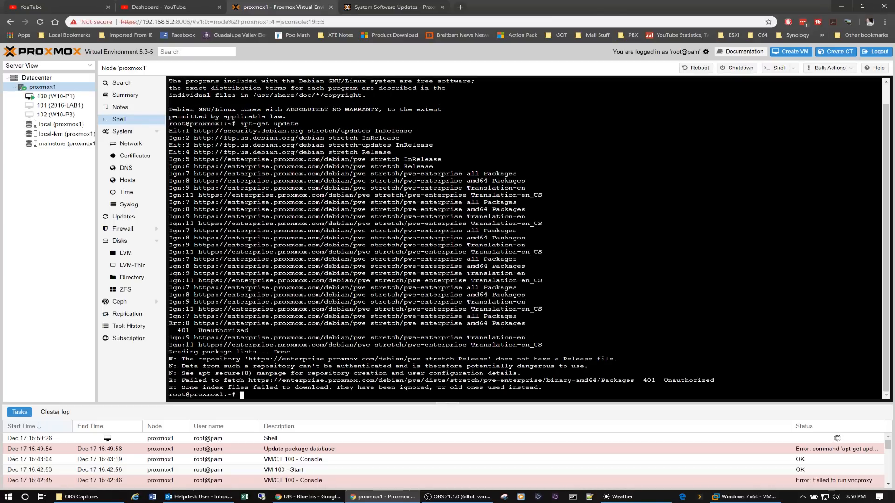
Run apt-get dist-upgrade in the shell of node proxmox1.
type("apt-get dist-u")
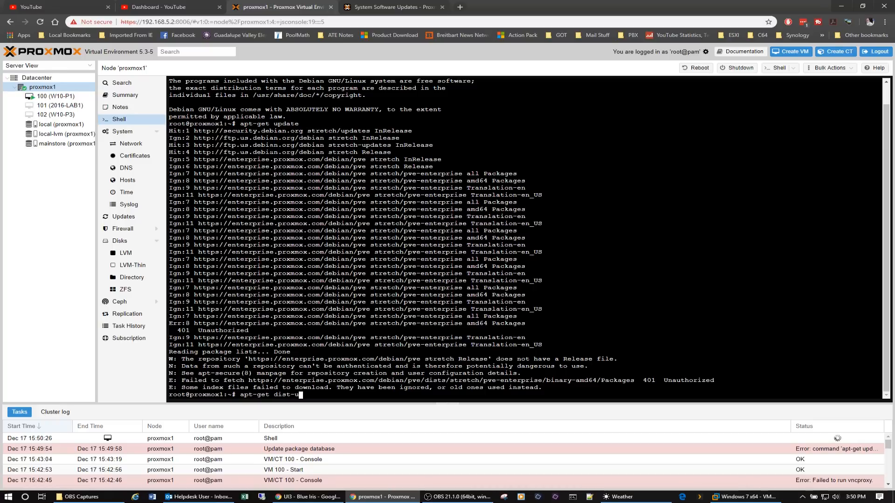
type("pgrade")
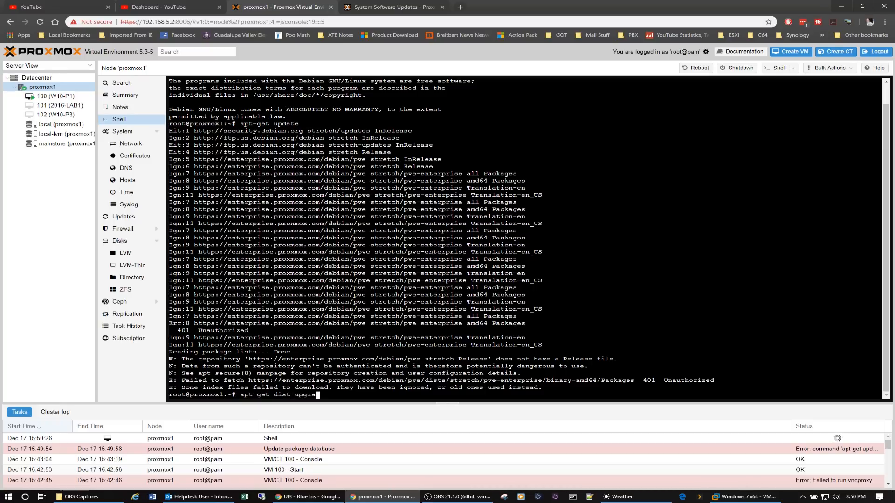
key("Return")
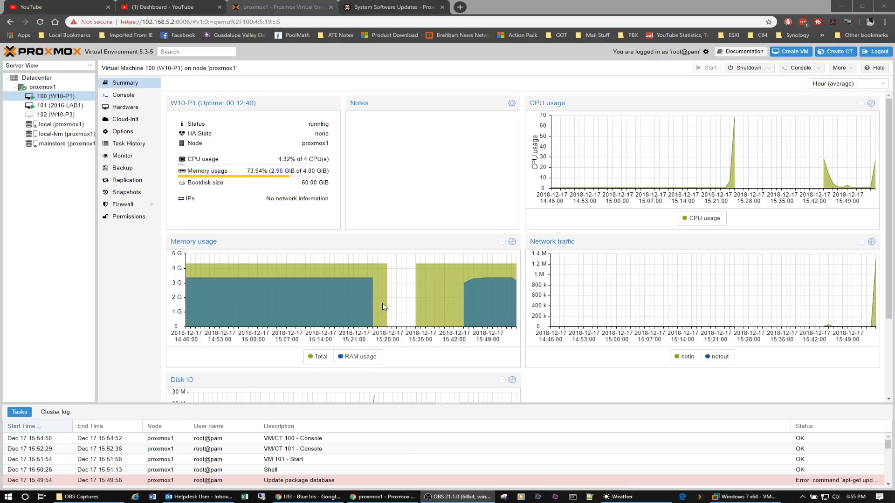
Examine the summary of VM 100 (W10-P1), including peaks in its Disk IO graph, and open its console.
scroll(382, 304, "down", 2)
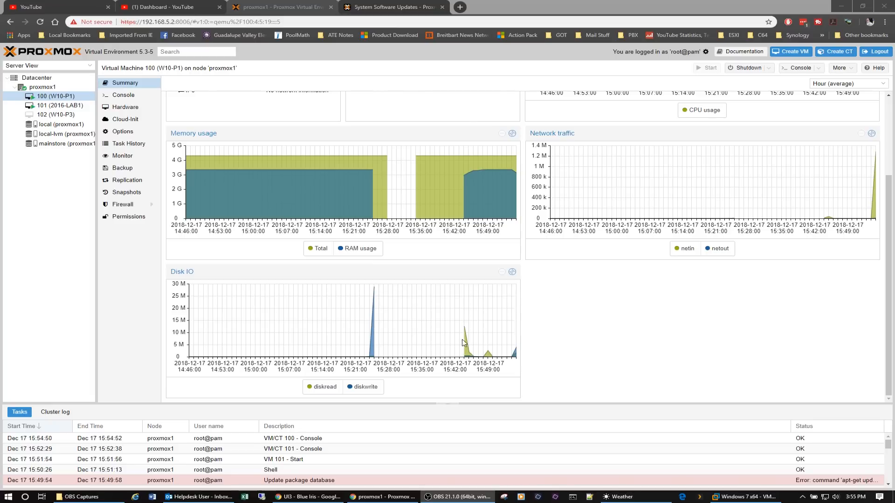
mouse_move(375, 290)
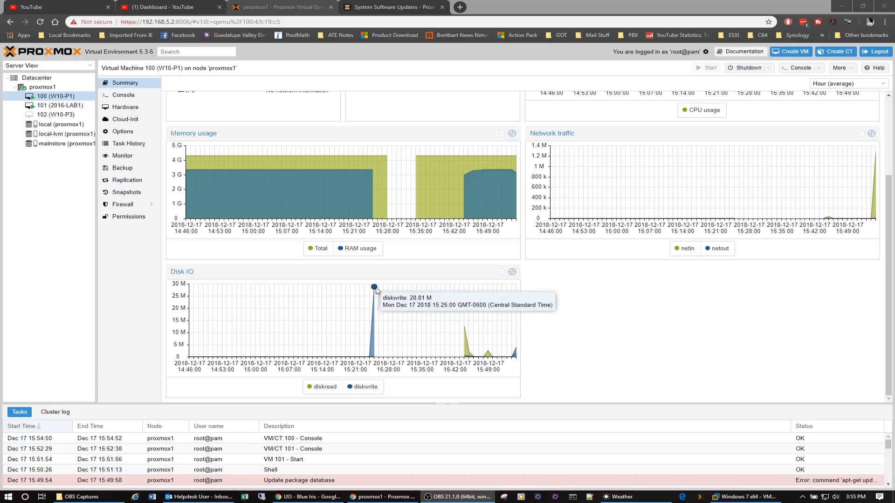
mouse_move(461, 327)
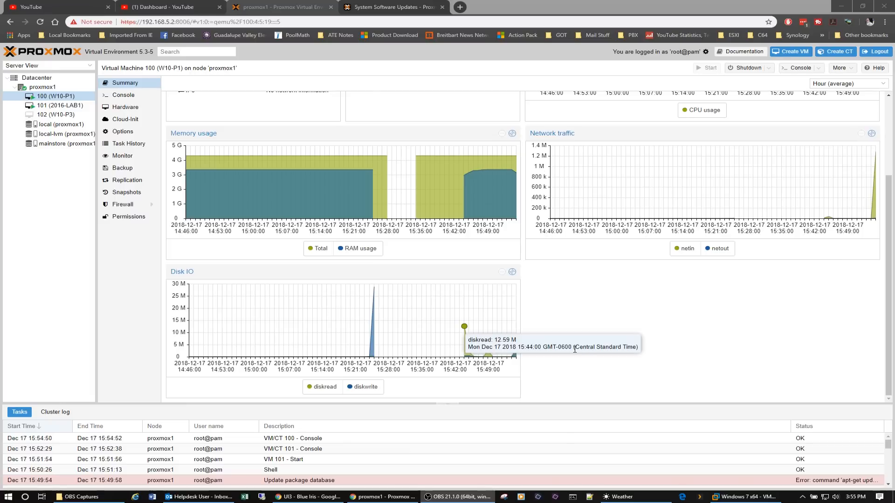
scroll(414, 200, "up", 3)
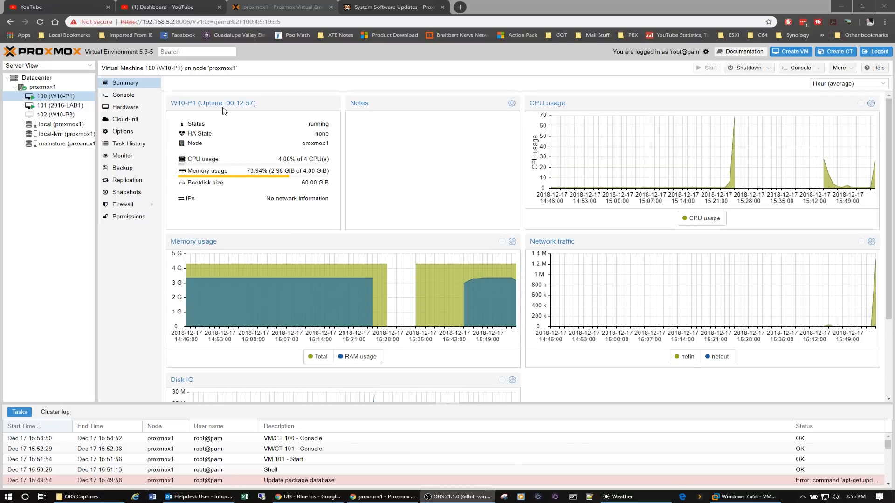
left_click(124, 96)
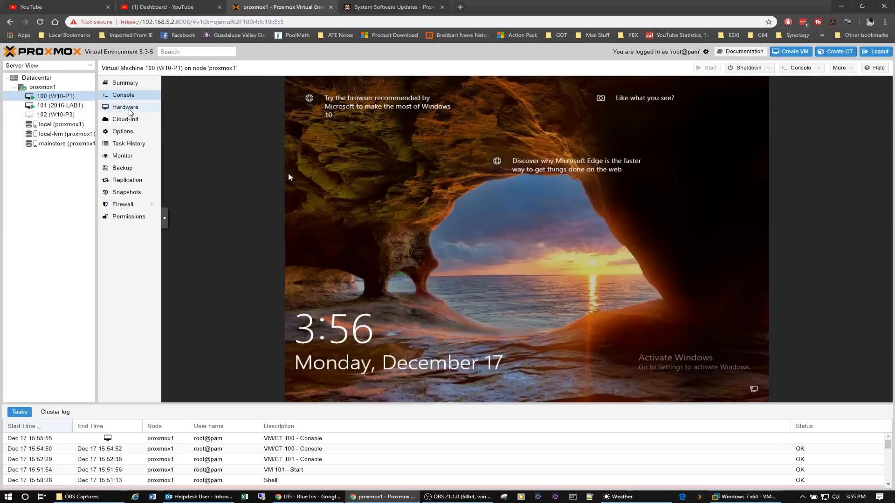
Display the hardware of VM 100 and view the dialog for adding a PCI device, closing it without adding one.
left_click(129, 111)
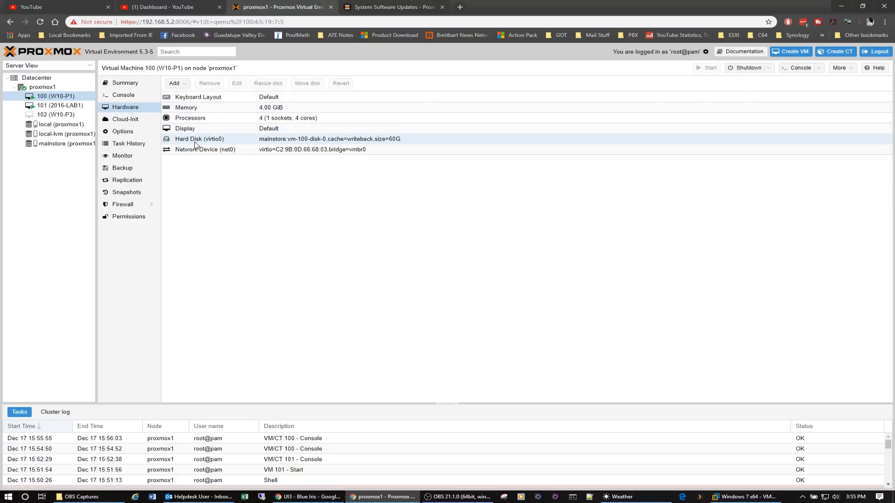
left_click(188, 87)
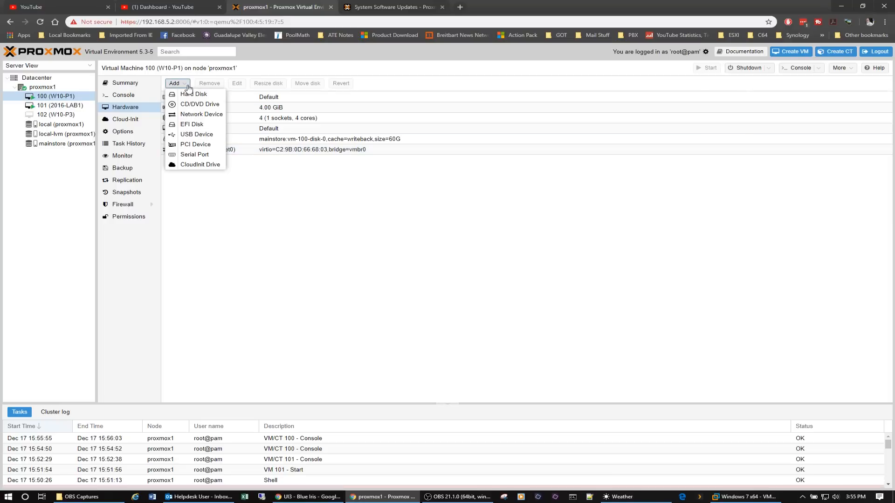
left_click(196, 146)
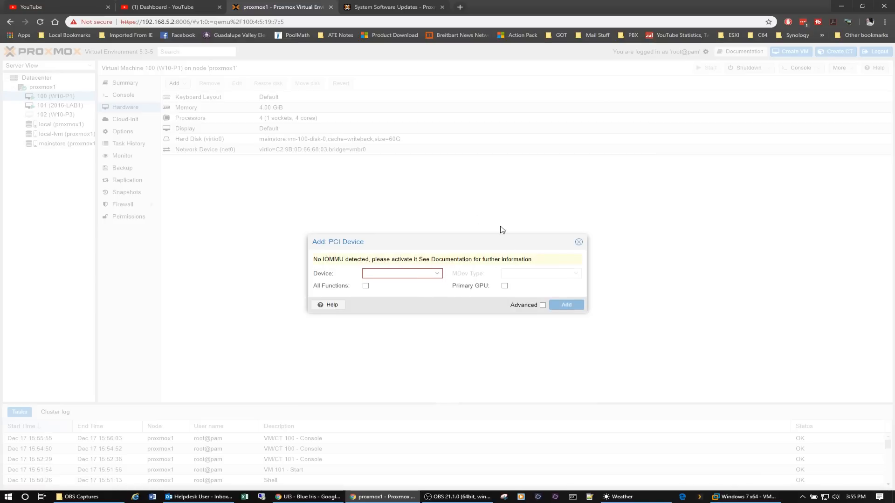
left_click(579, 243)
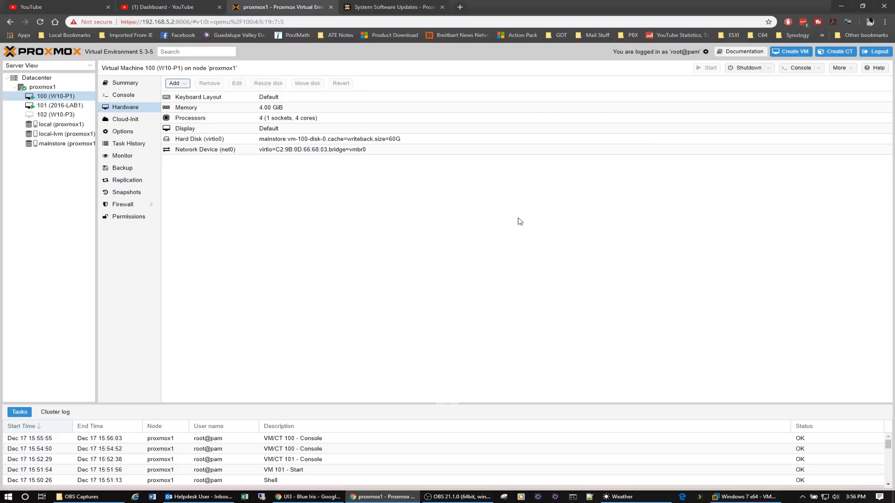
In the options of VM 100, try OVMF (UEFI) as the BIOS and close the dialog without saving.
left_click(120, 132)
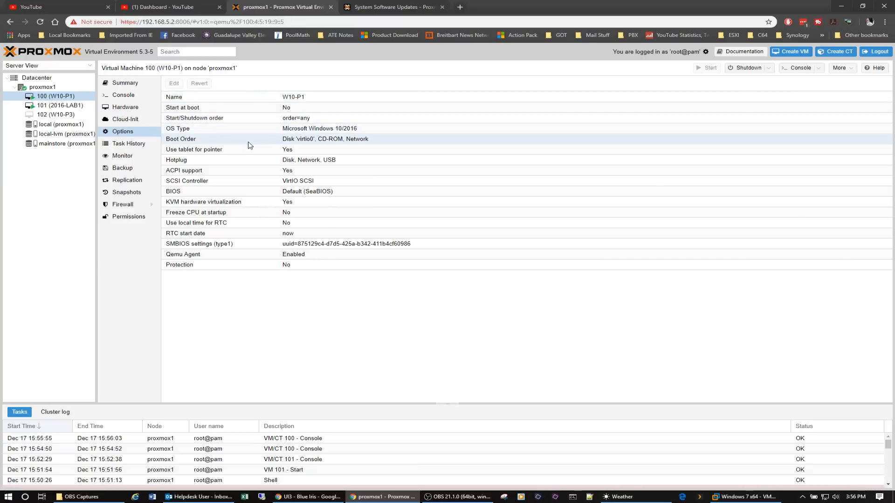
left_click(281, 195)
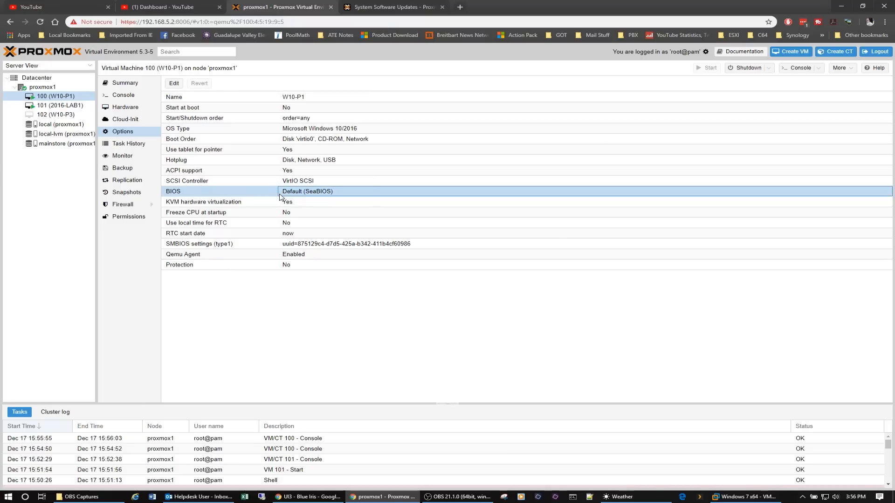
left_click(175, 86)
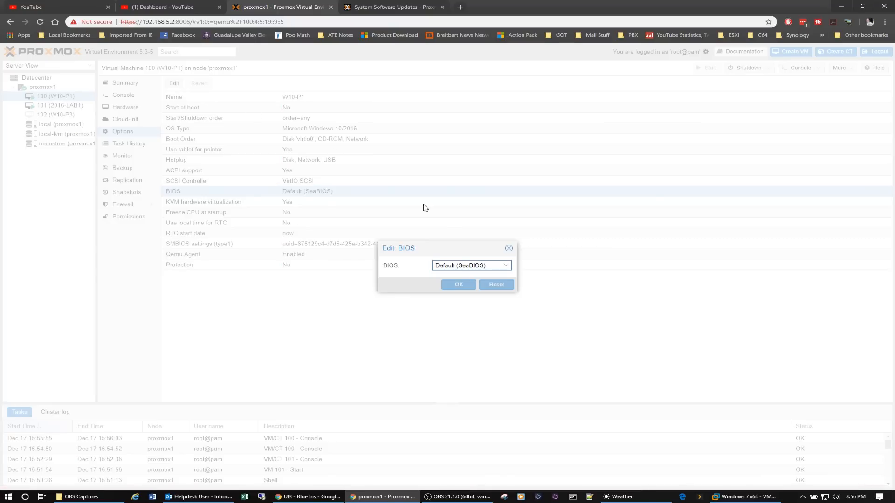
left_click(507, 268)
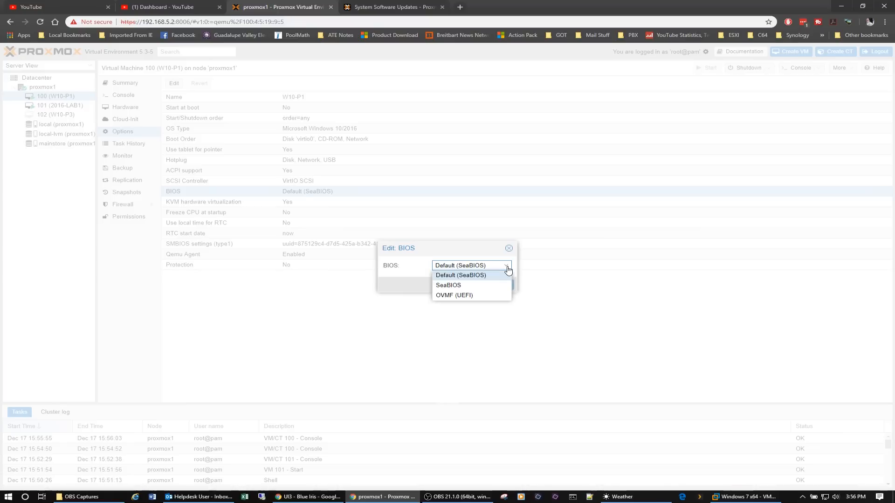
left_click(461, 296)
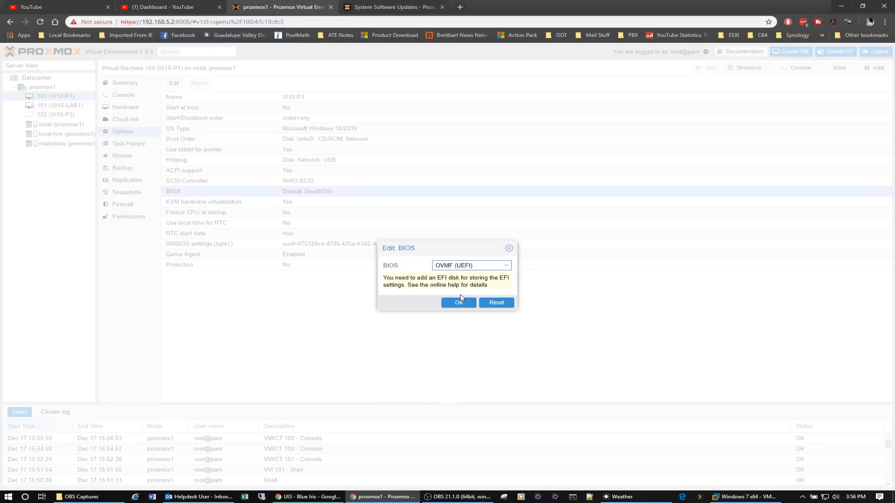
left_click(509, 249)
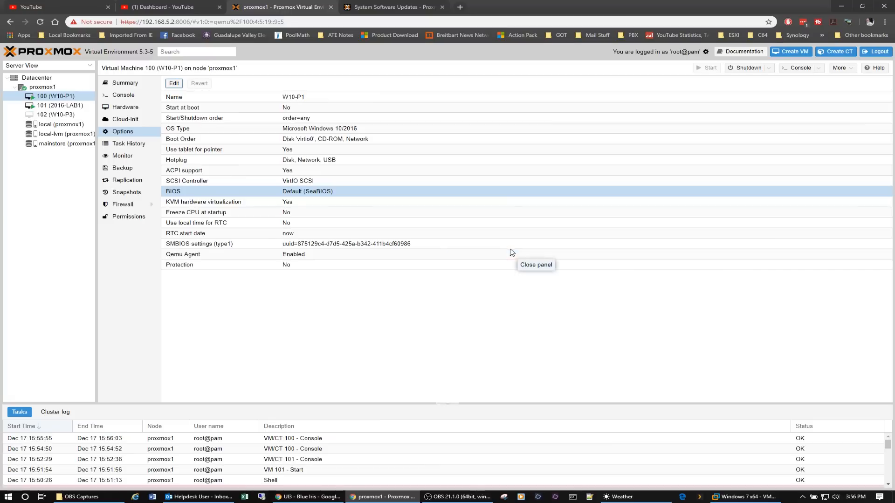
View the SCSI controller type setting of VM 100, close it without changes, and select the Qemu Agent option.
left_click(233, 182)
left_click(174, 83)
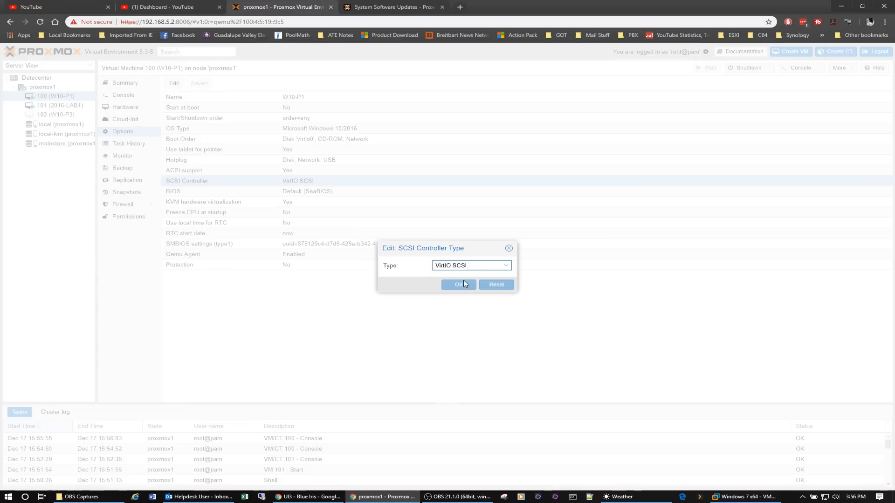
left_click(509, 251)
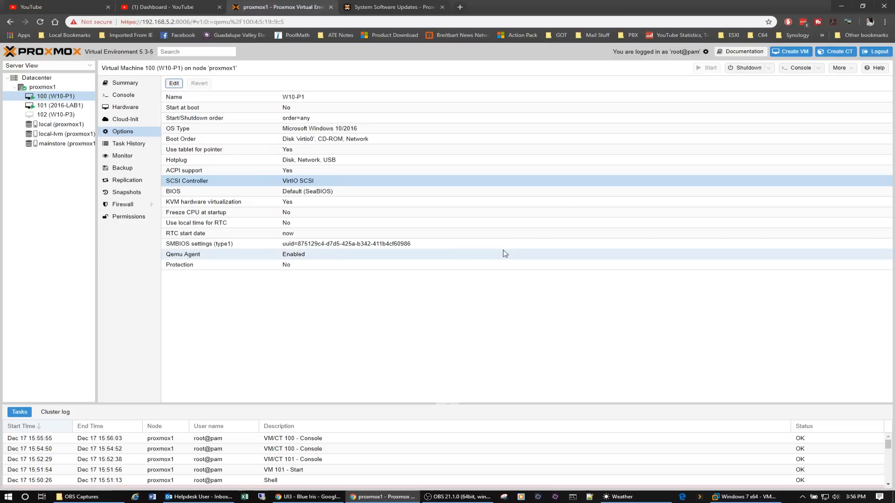
left_click(201, 256)
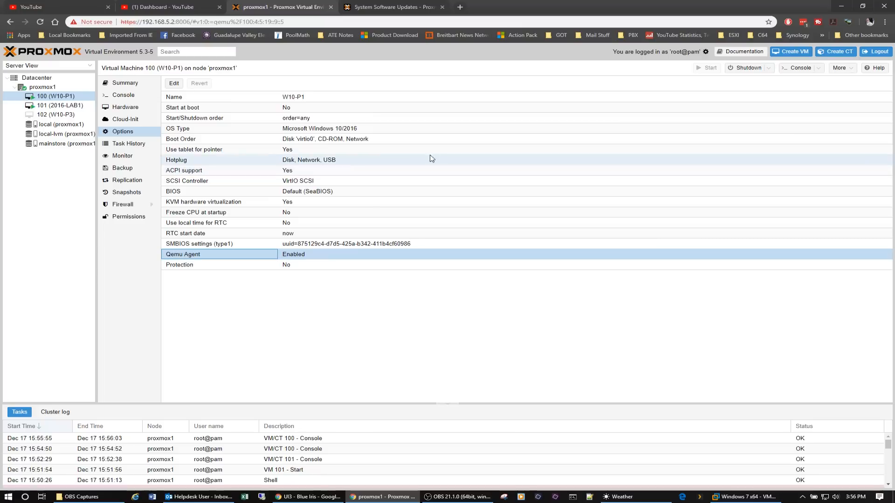
Look through the task history of VM 100 and return to its most recent entries.
left_click(130, 146)
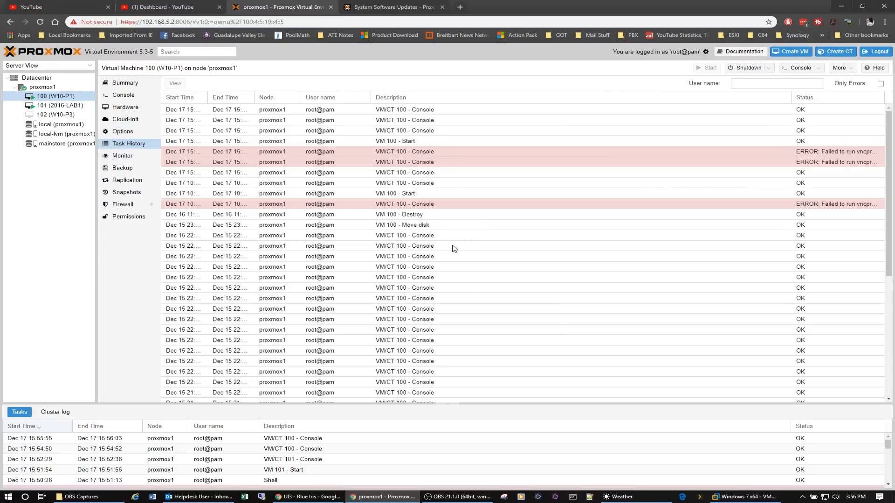
scroll(455, 248, "down", 5)
scroll(455, 249, "up", 5)
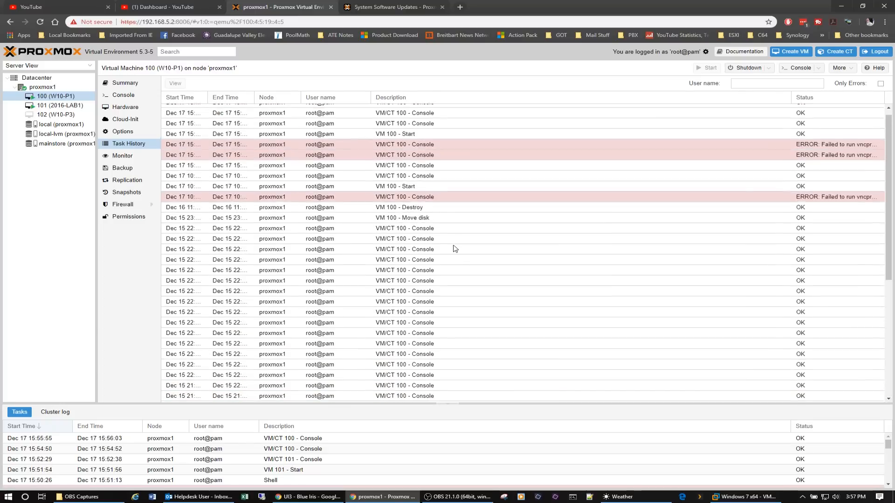
scroll(455, 249, "up", 1)
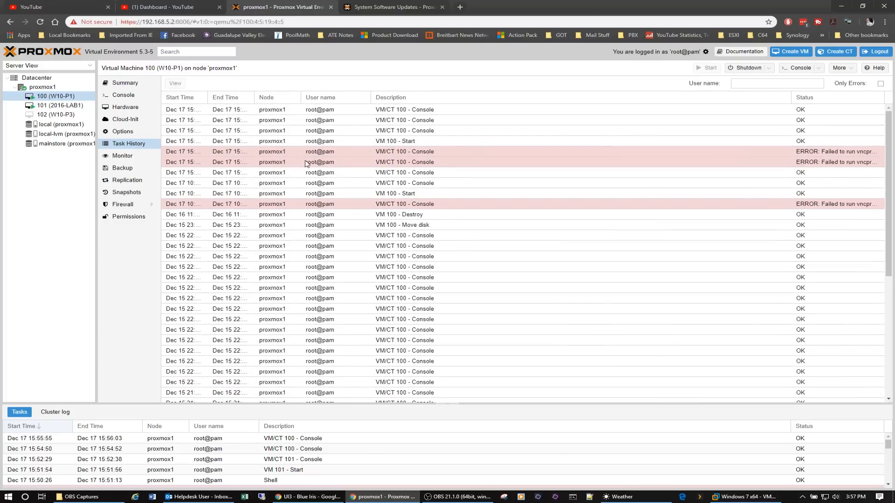
Look through the monitor, backup, replication, snapshots, firewall and permissions pages of VM 100, and return to its summary.
left_click(130, 156)
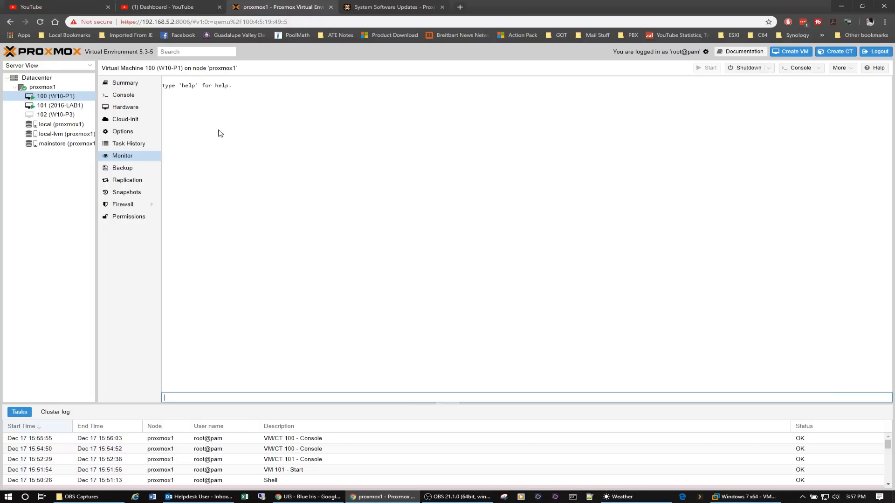
left_click(124, 168)
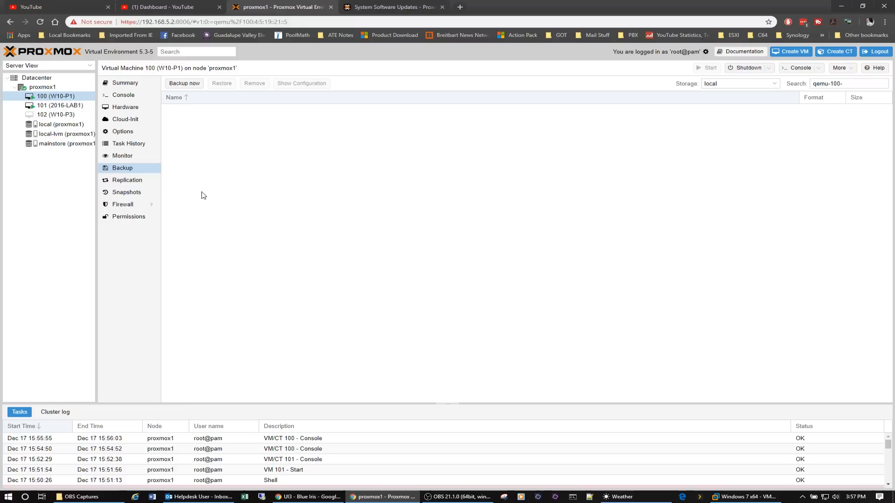
left_click(128, 181)
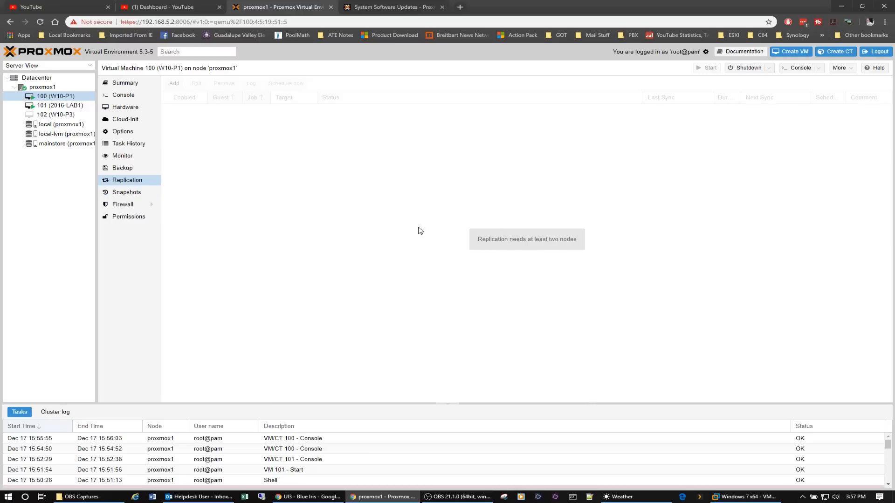
left_click(134, 192)
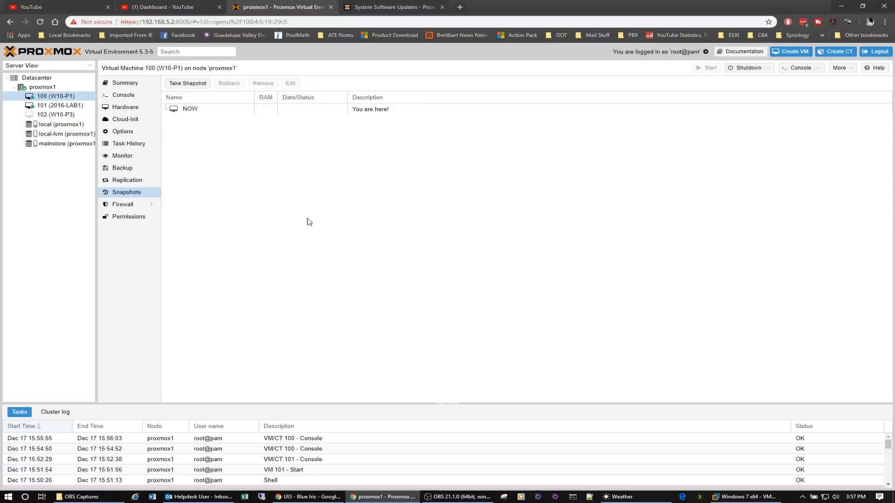
left_click(130, 203)
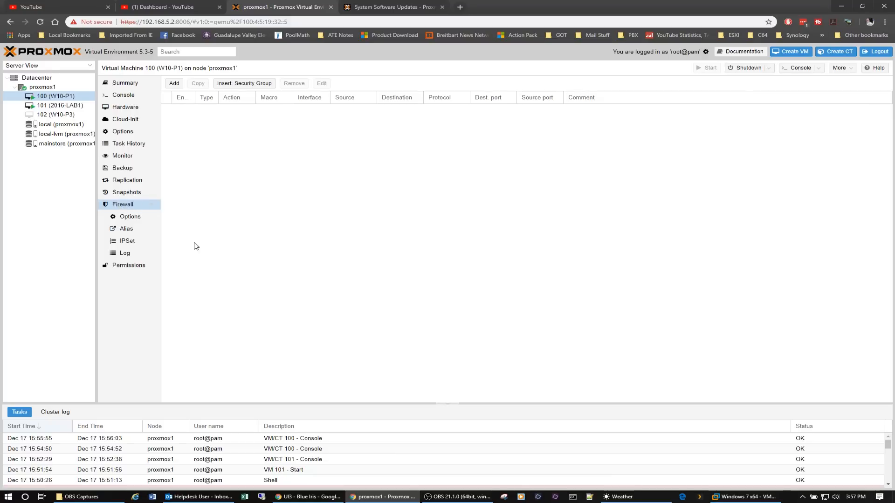
left_click(120, 266)
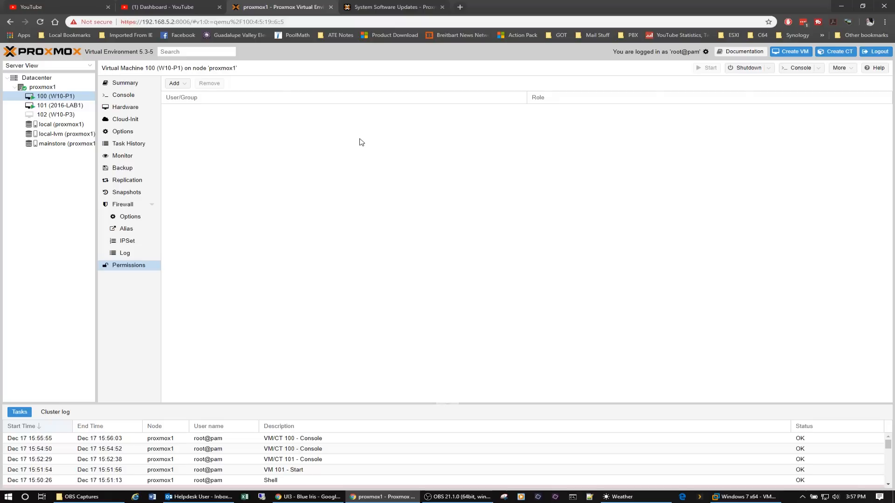
left_click(134, 85)
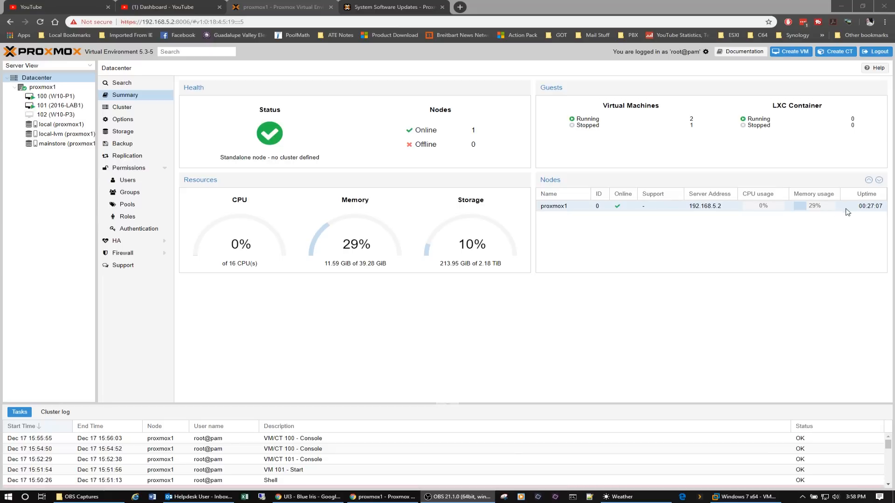
View the console viewer setting in the datacenter's options, close it without changes, and display the datacenter's storage list.
left_click(118, 119)
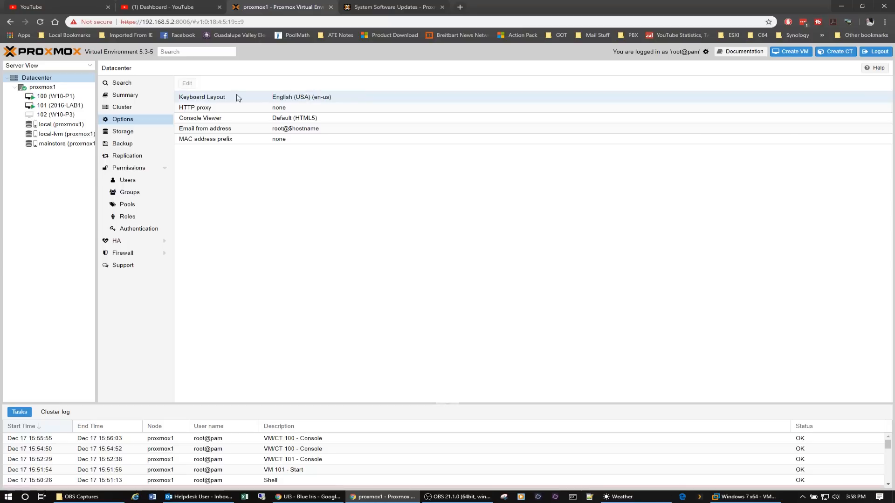
left_click(205, 122)
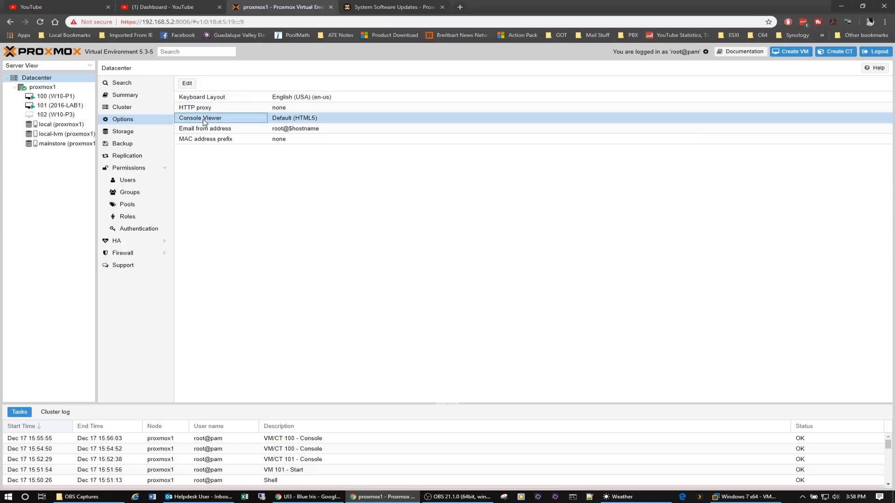
left_click(188, 84)
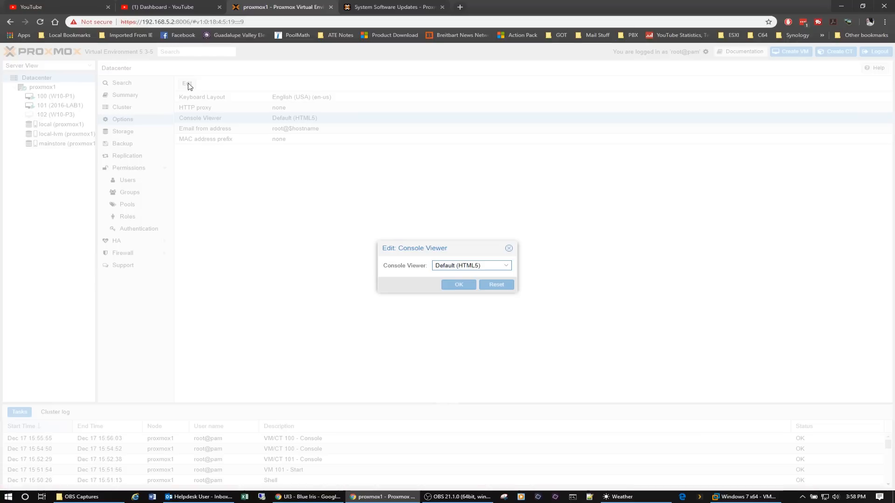
left_click(509, 249)
left_click(133, 133)
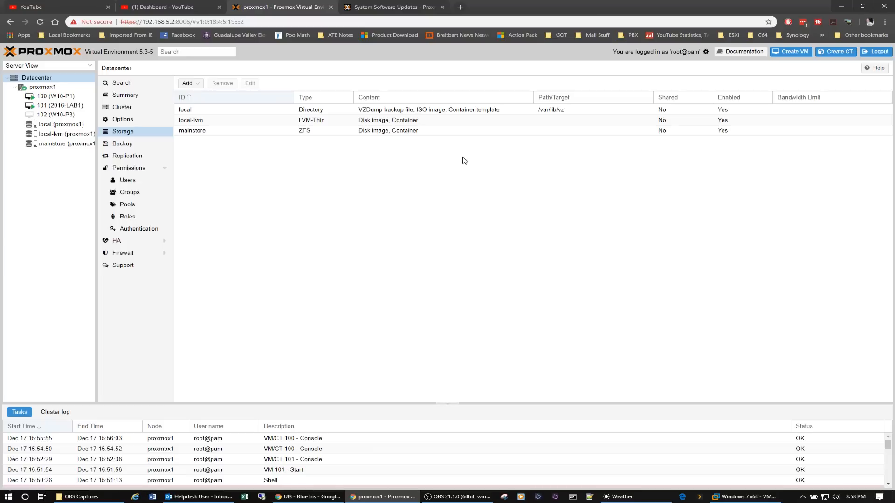
Look through the local, local-lvm and mainstore storage entries, and view mainstore's ZFS settings without changing them.
left_click(264, 110)
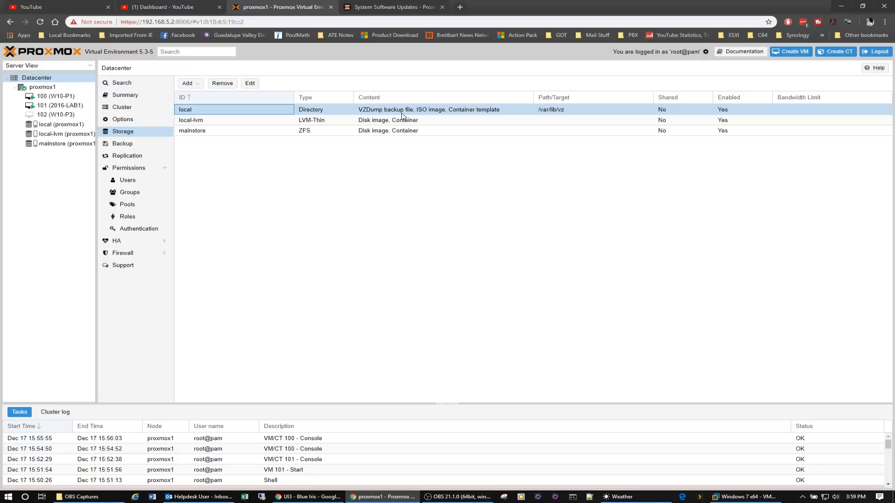
left_click(216, 124)
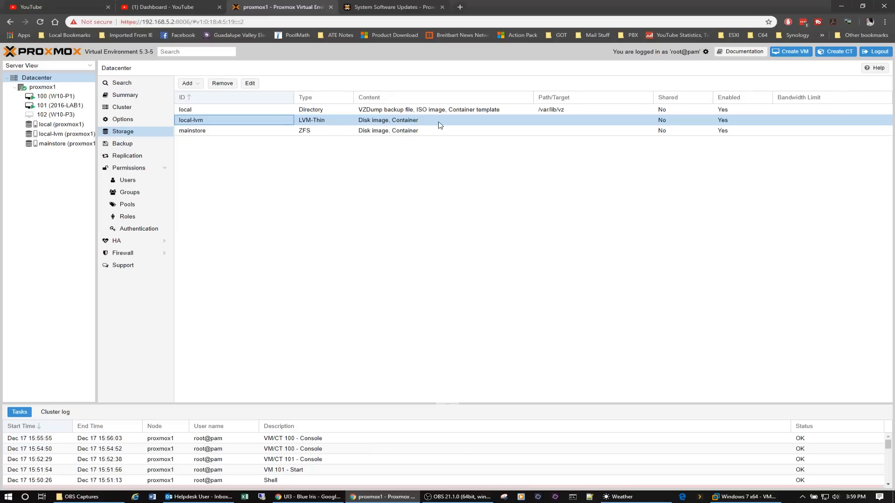
left_click(228, 131)
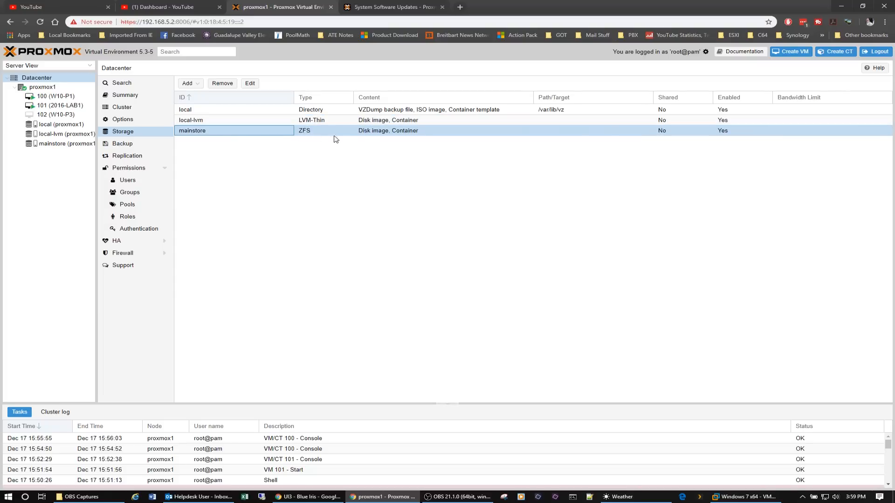
left_click(250, 84)
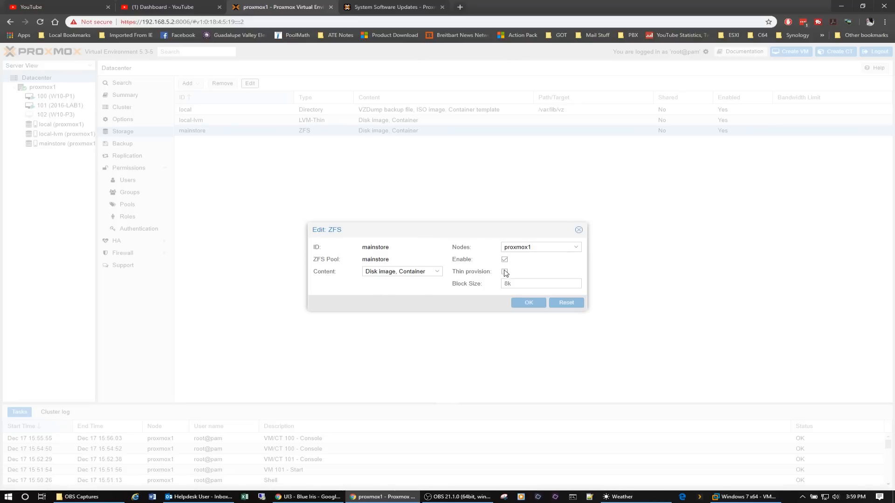
left_click(579, 230)
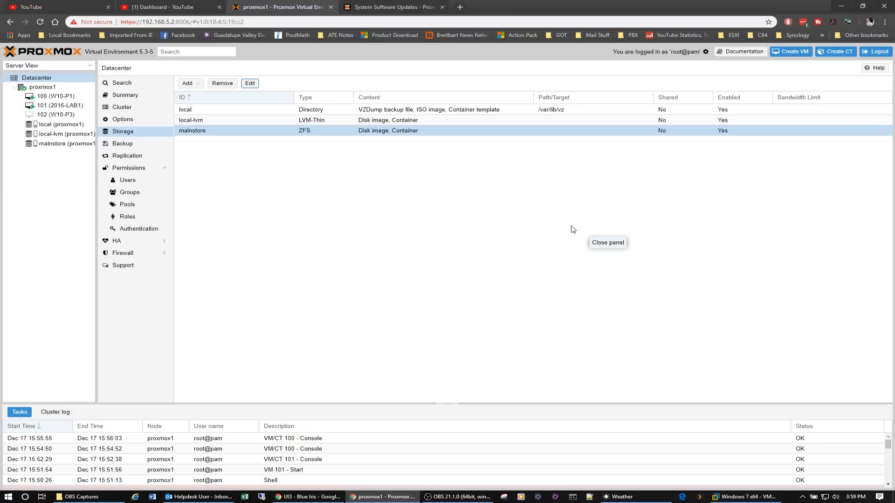
View the datacenter's new backup job options, close them without creating a job, and display the replication page.
left_click(131, 148)
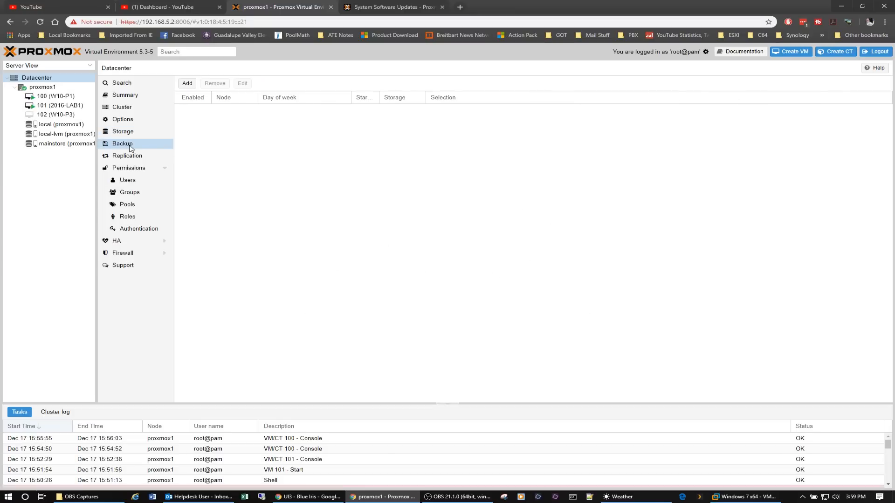
left_click(186, 84)
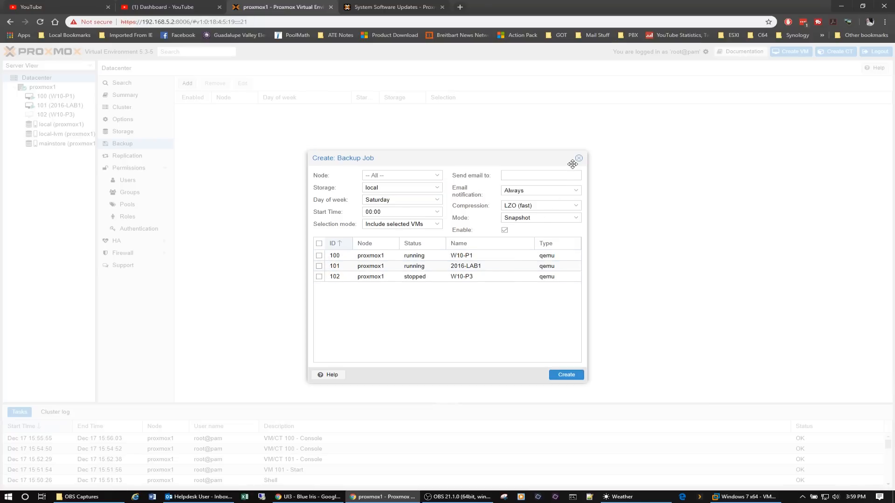
left_click(579, 158)
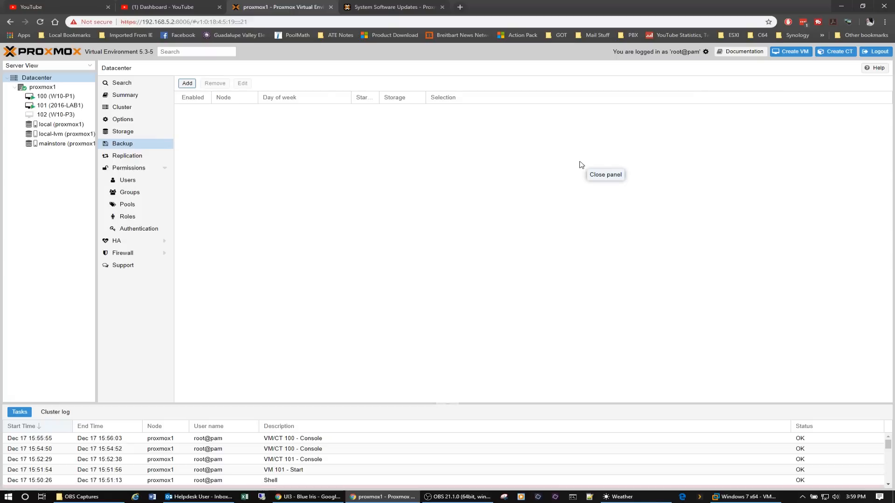
left_click(123, 158)
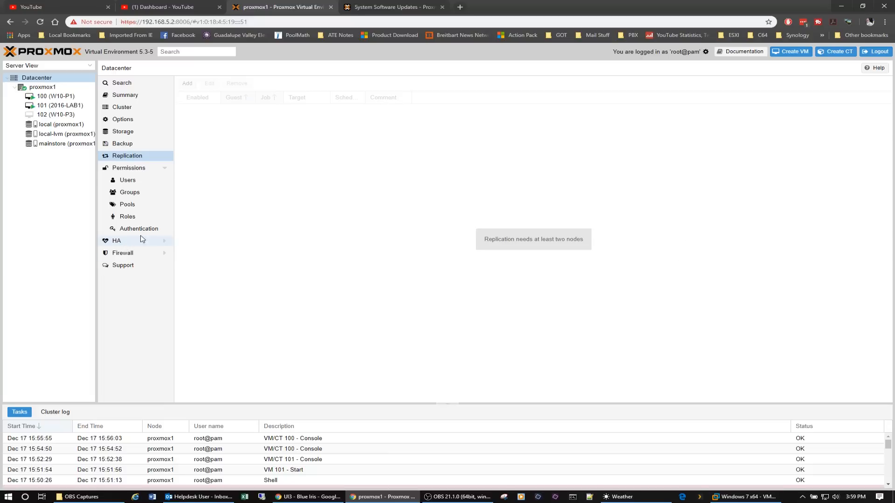
Examine the usage chart, content and permissions of the local storage on proxmox1, and return to its summary.
left_click(138, 96)
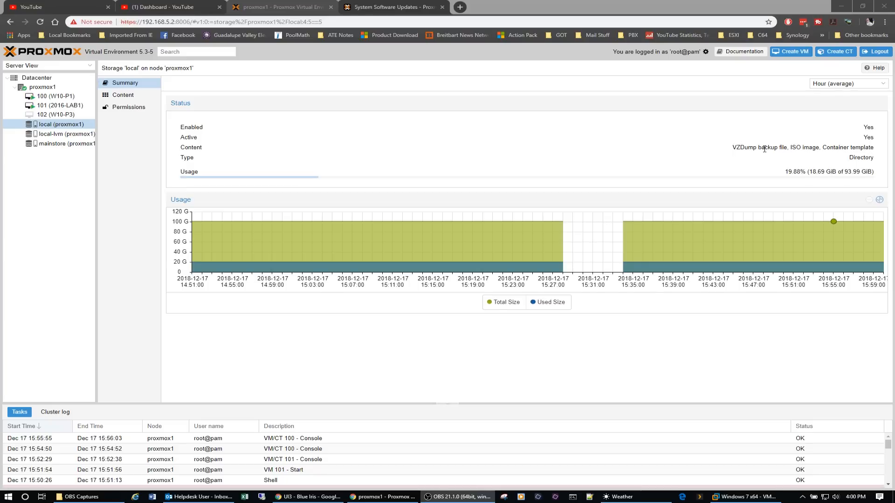
mouse_move(685, 262)
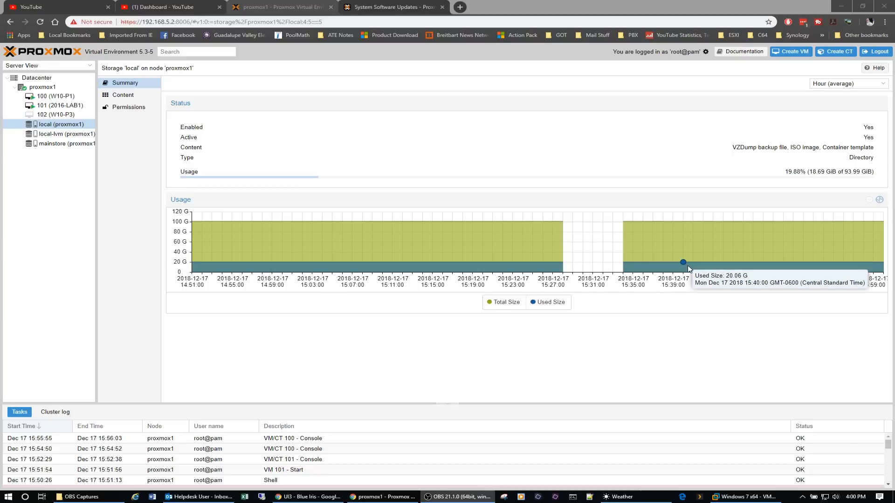
mouse_move(693, 224)
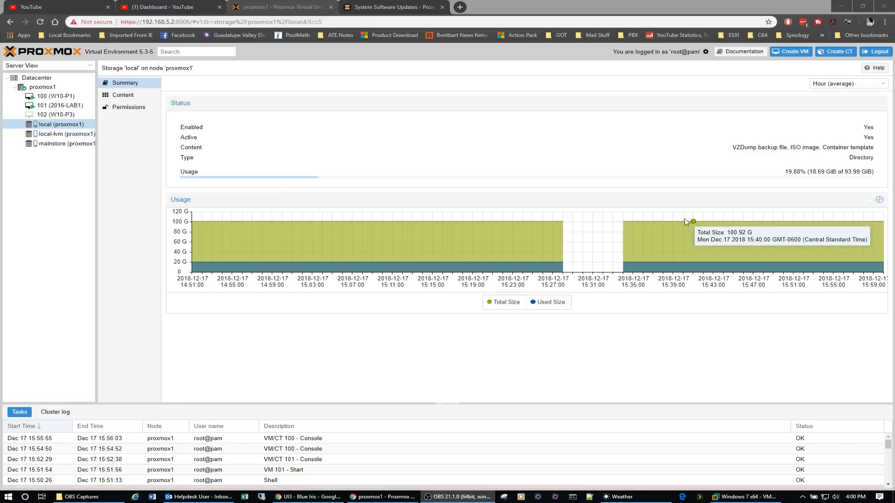
left_click(126, 96)
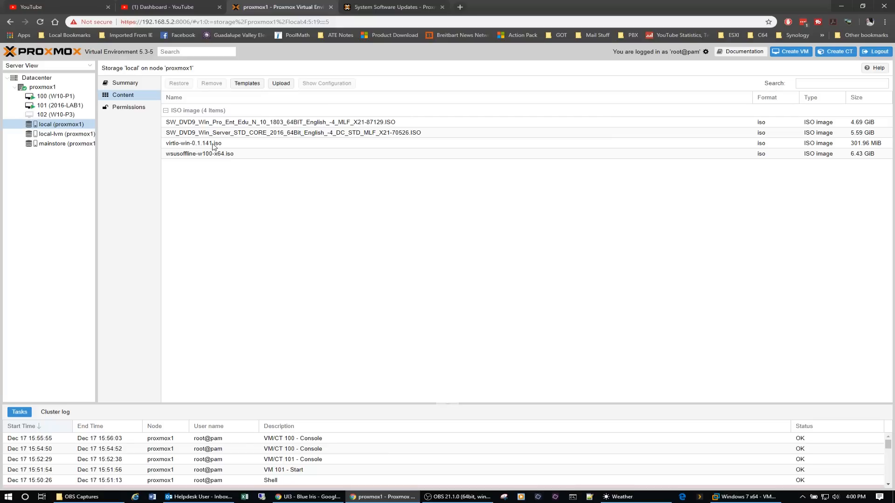
left_click(138, 108)
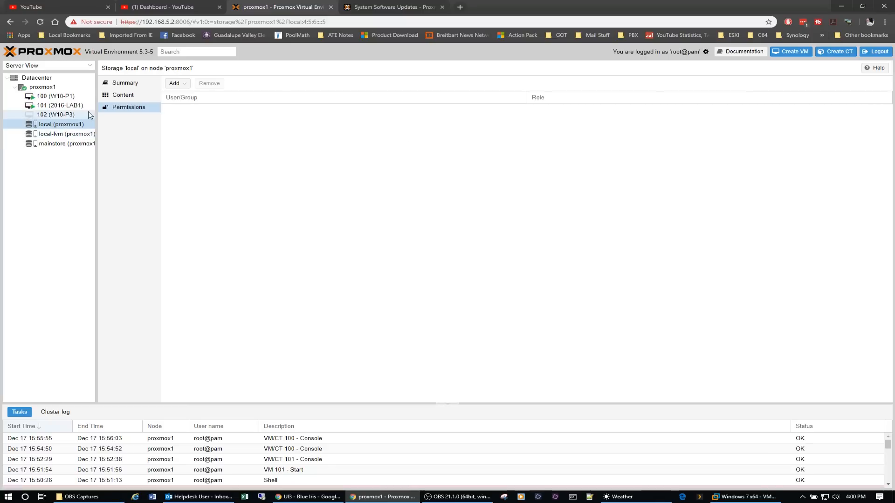
left_click(123, 84)
Examine the type and usage chart of the local-lvm storage, and list its content.
left_click(69, 135)
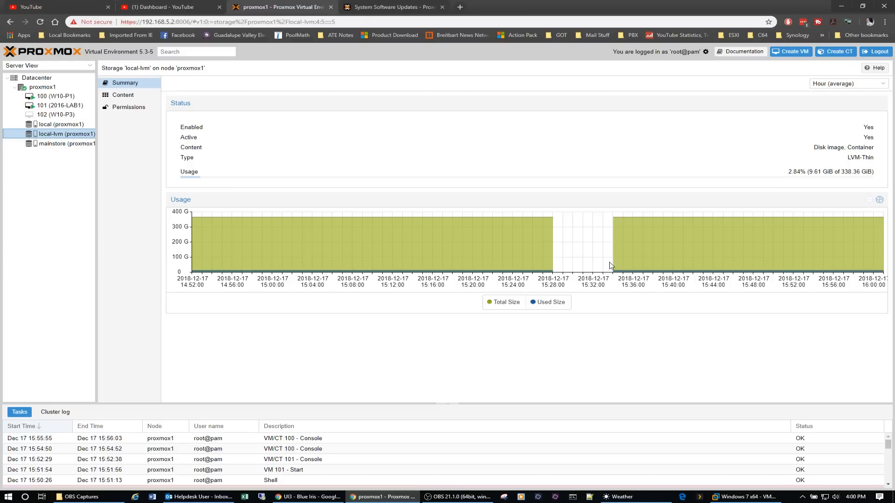
mouse_move(482, 275)
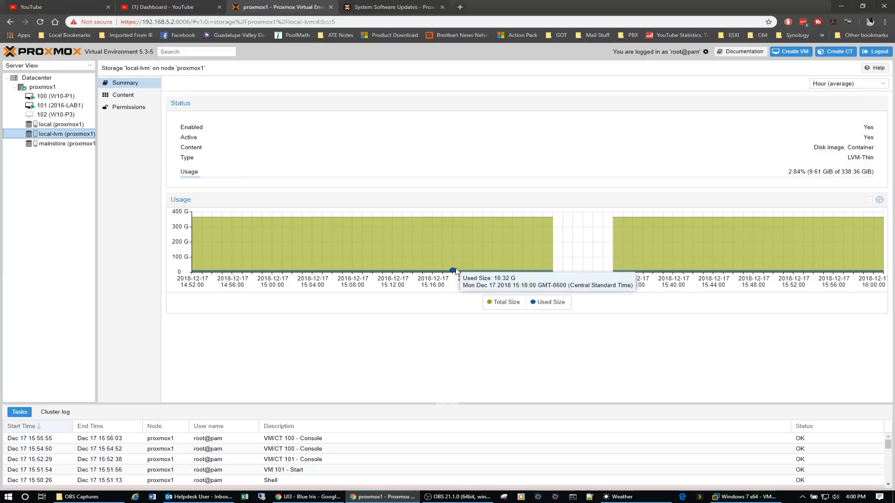
left_click_drag(874, 161, 847, 158)
left_click(794, 153)
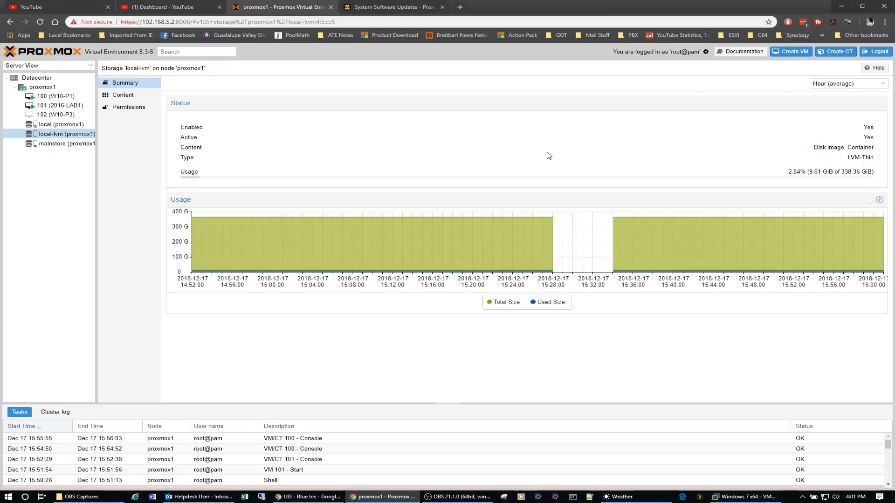
mouse_move(514, 266)
left_click(123, 94)
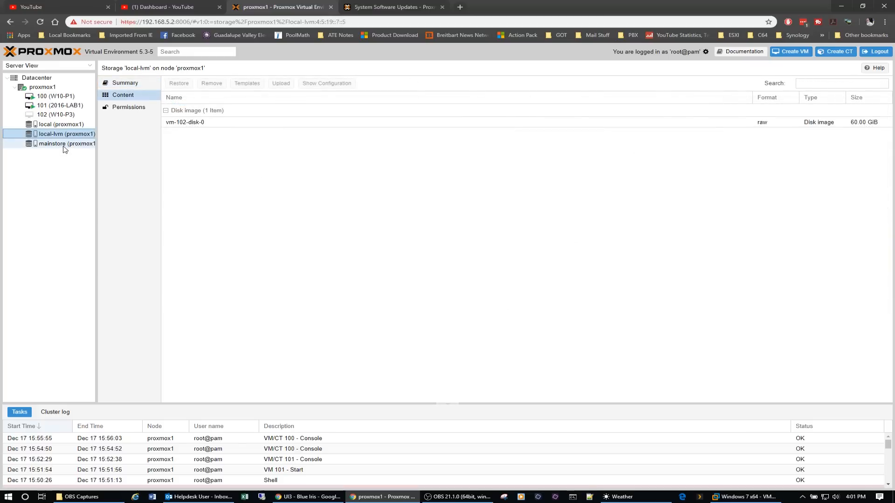
Look through the summary, content and permissions pages of the mainstore storage.
left_click(72, 146)
left_click(125, 83)
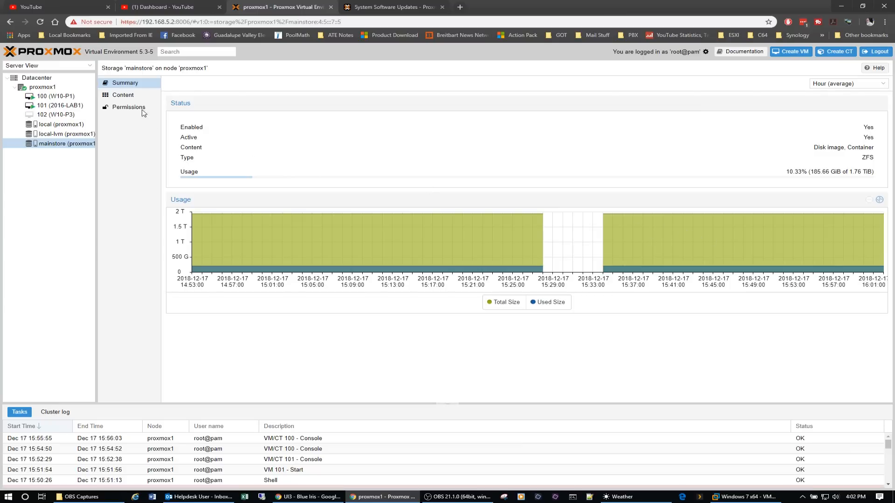
left_click(131, 98)
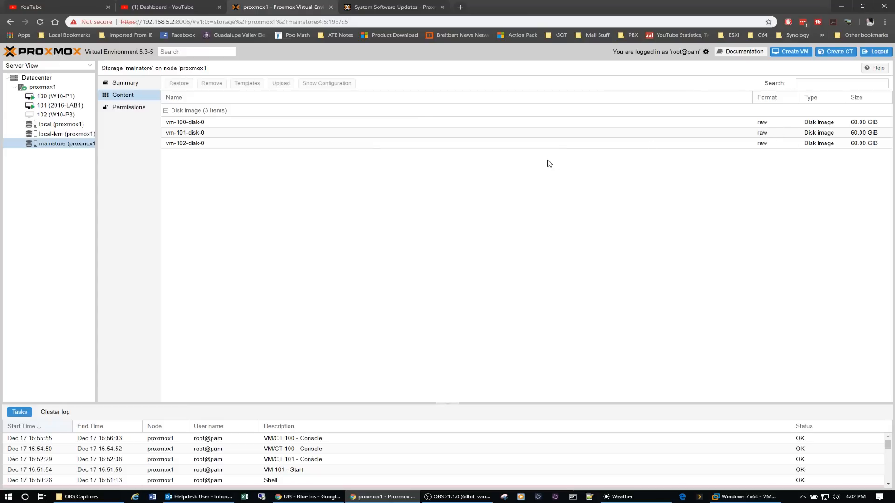
left_click(126, 107)
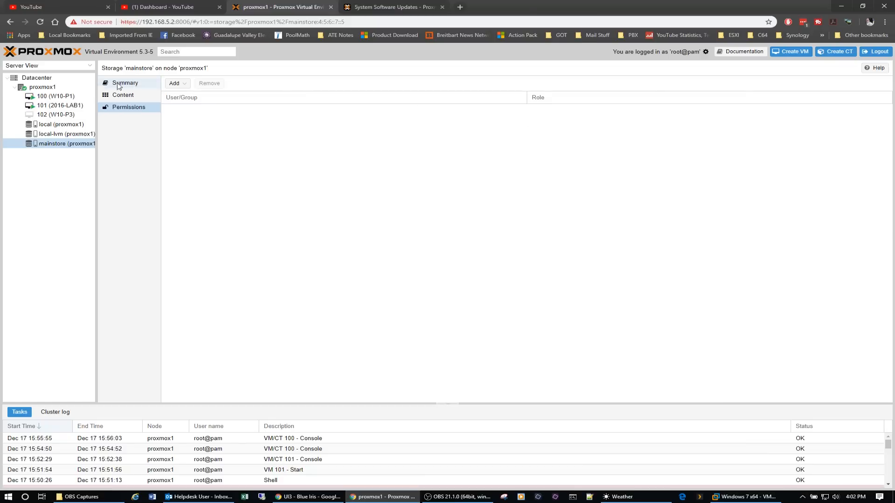
View the summary and network pages of node proxmox1, and return to the node's summary.
left_click(47, 88)
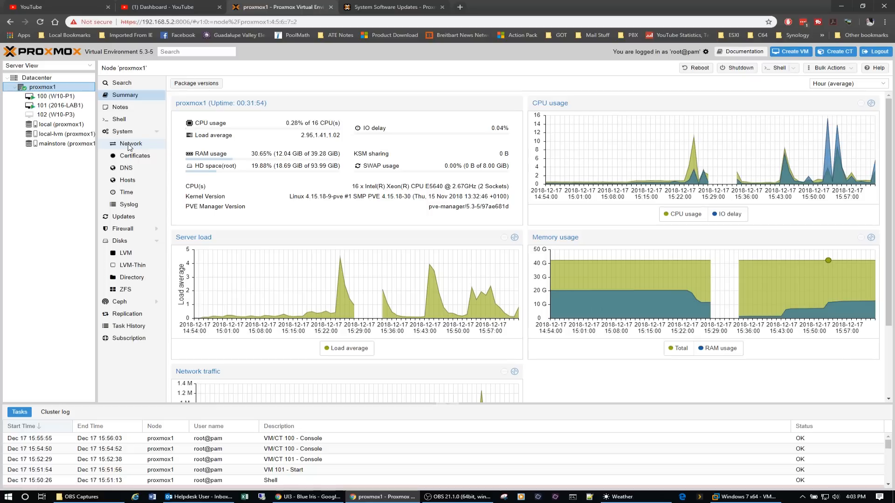
left_click(130, 146)
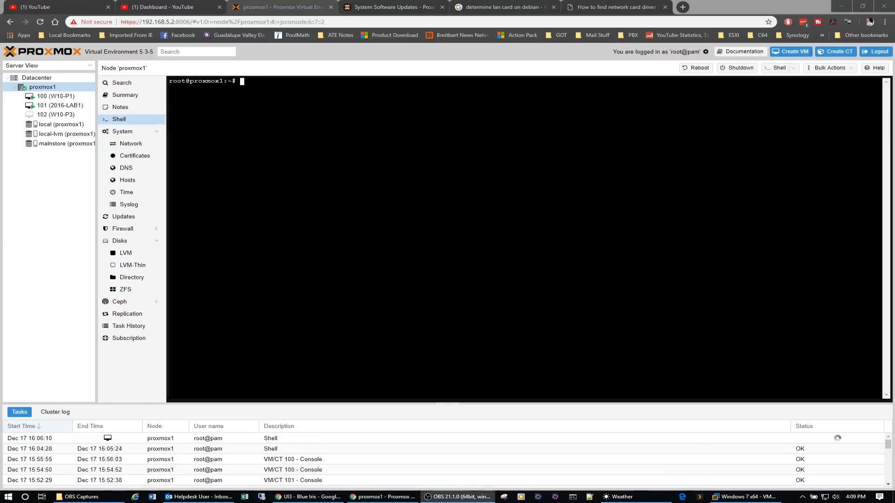
left_click(125, 95)
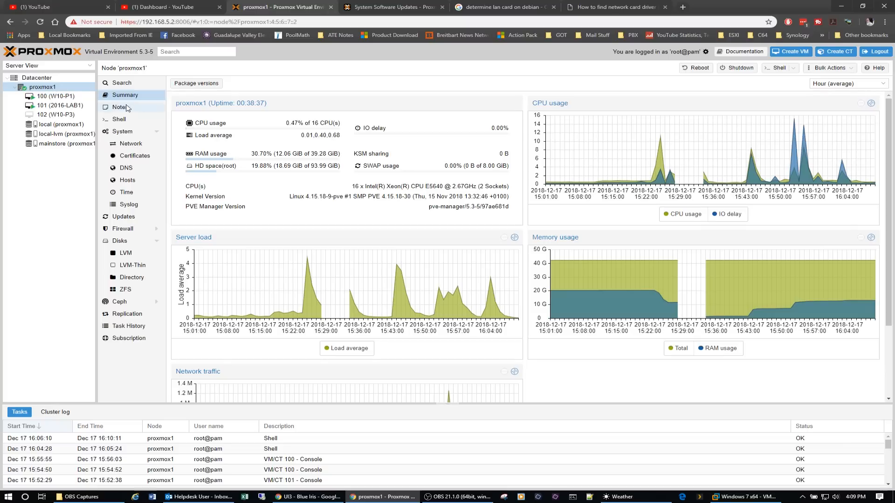
Start a shell on node proxmox1 and run dmesg | grep -i ethernet to identify the network cards.
left_click(128, 123)
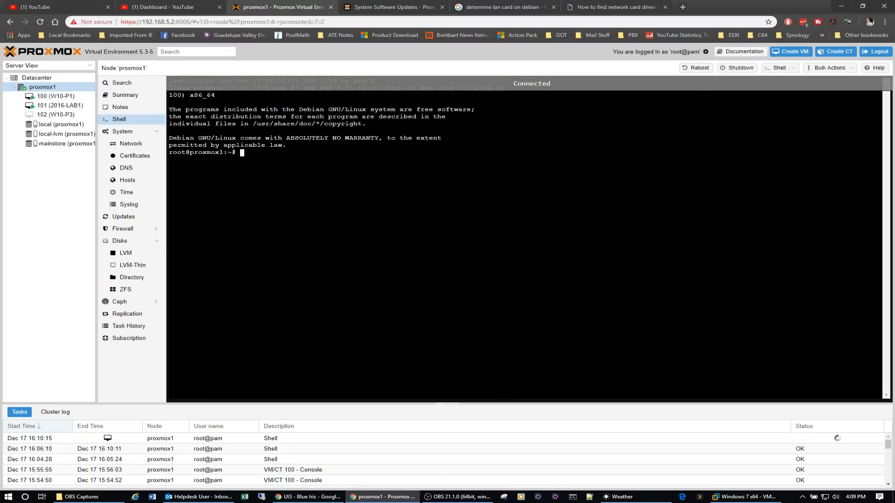
right_click(261, 152)
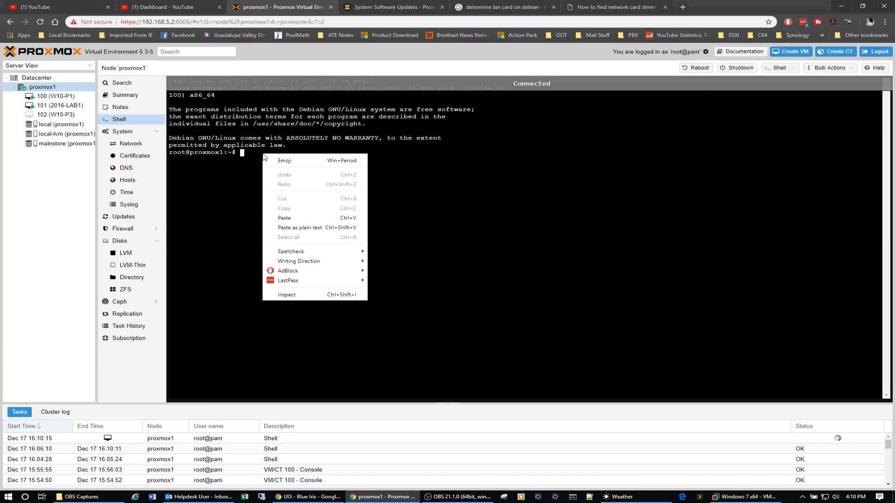
left_click(302, 220)
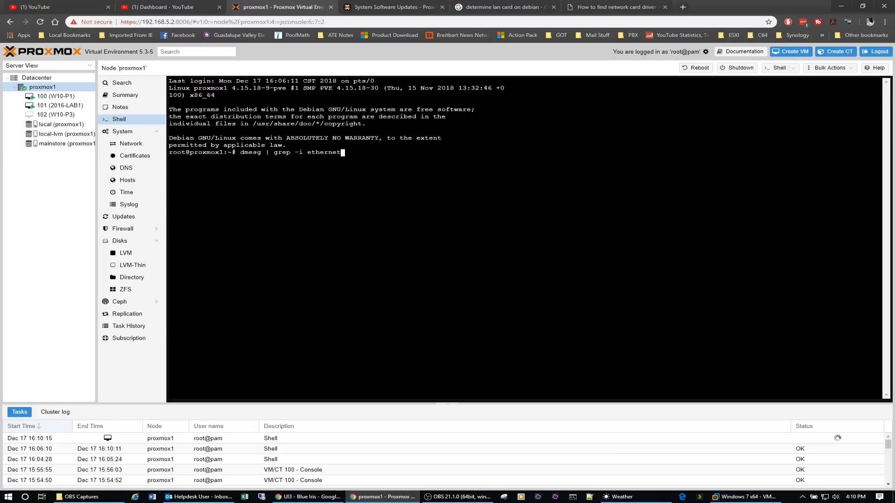
key("Return")
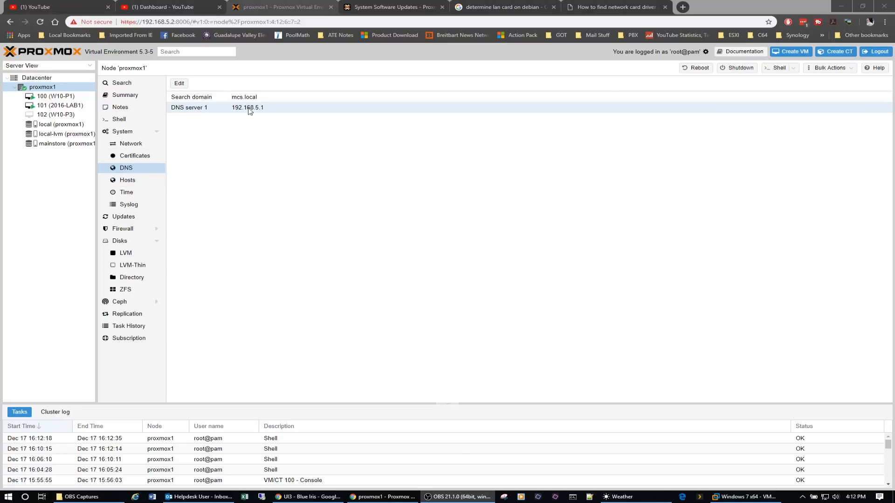
Set DNS server 2 of node proxmox1 to 8.8.8.8 and save the DNS settings.
left_click(179, 83)
left_click(455, 271)
type("8.8.8.8")
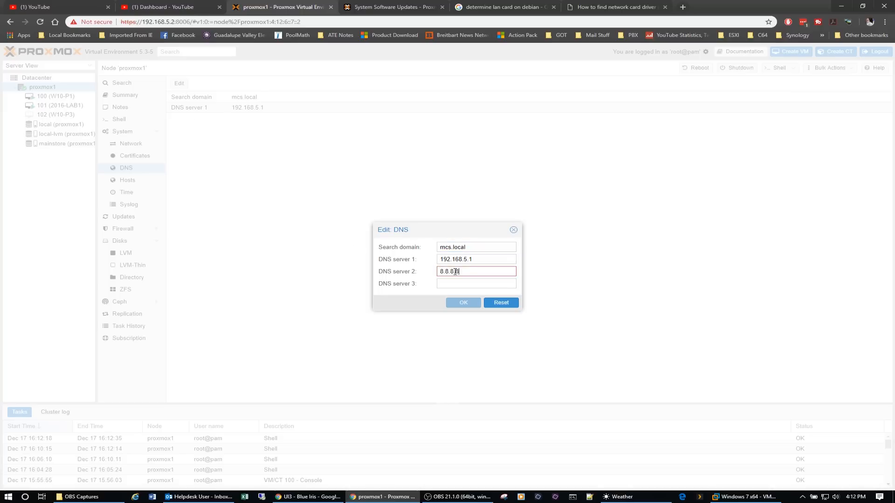
left_click(463, 302)
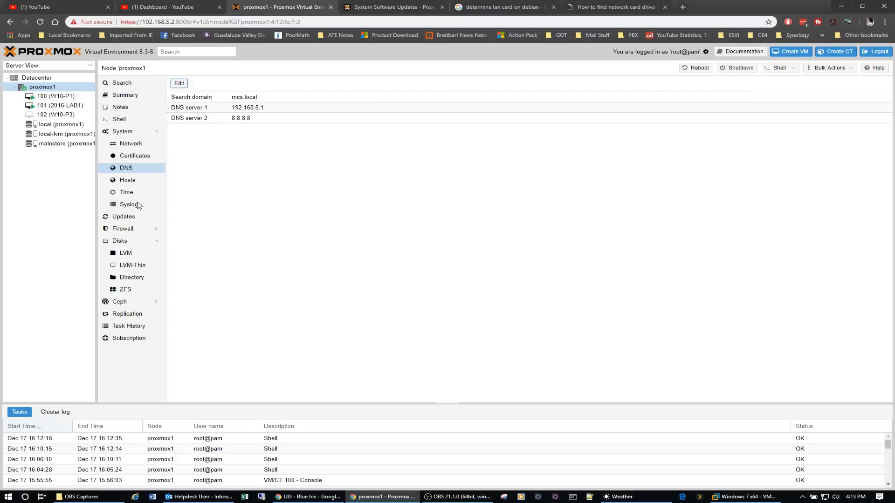
View the node's hosts file and time zone setting, close the setting without changes, and display the system log.
left_click(132, 184)
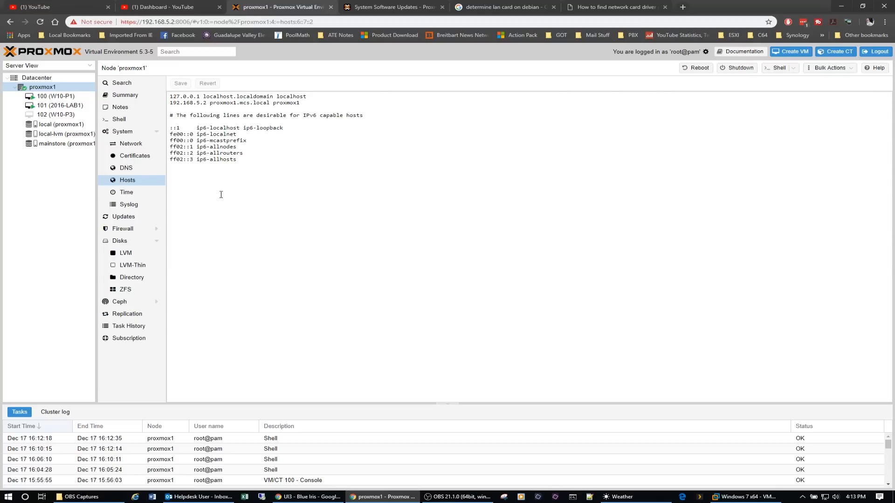
left_click(133, 193)
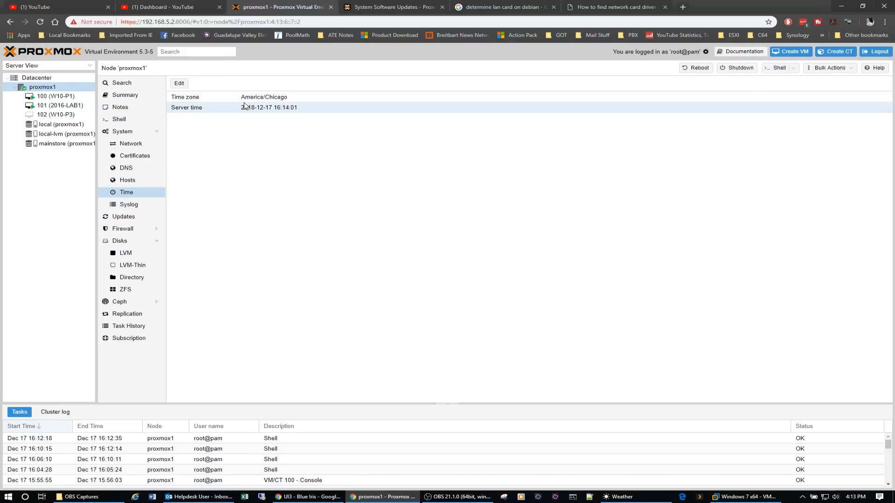
left_click(178, 83)
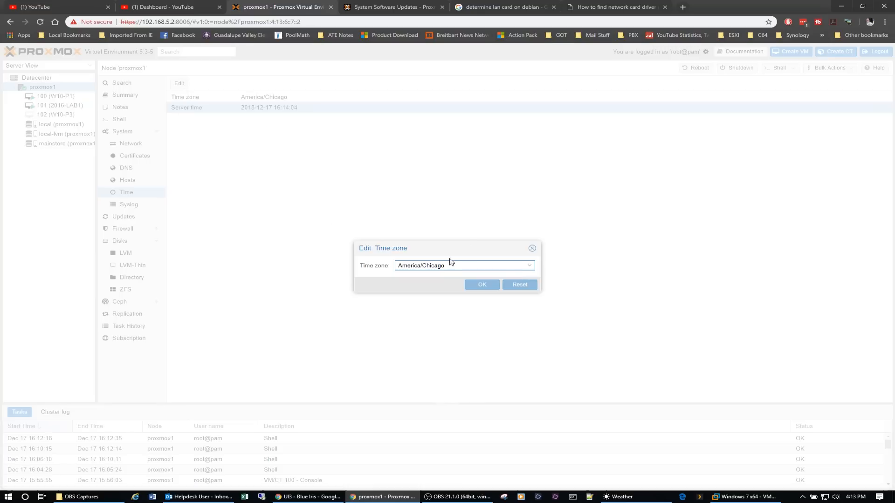
left_click(532, 249)
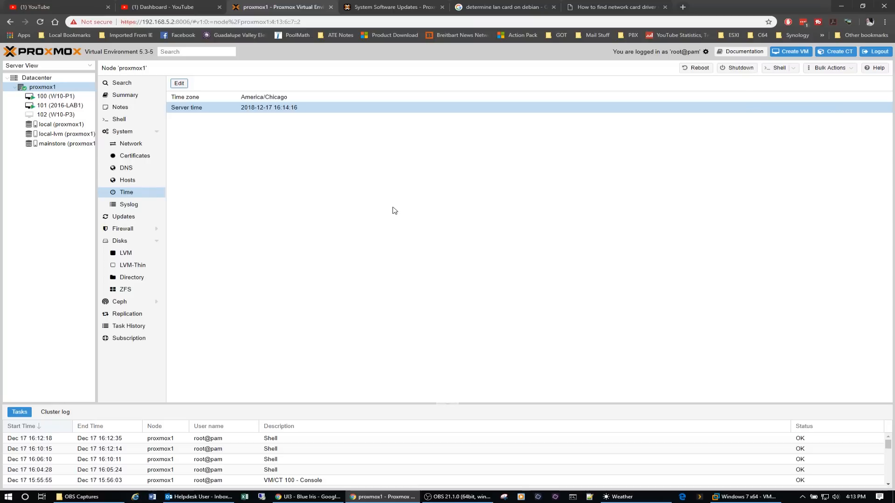
left_click(120, 207)
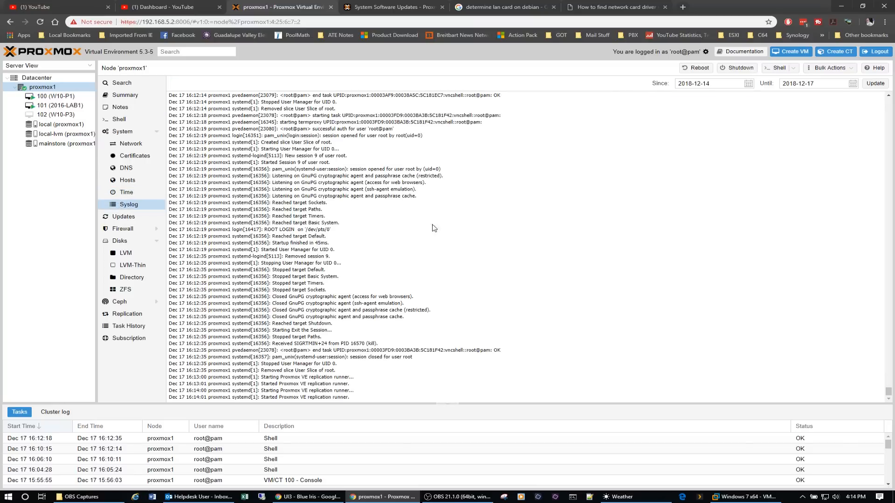
Look through the system log entries of node proxmox1.
scroll(481, 268, "up", 10)
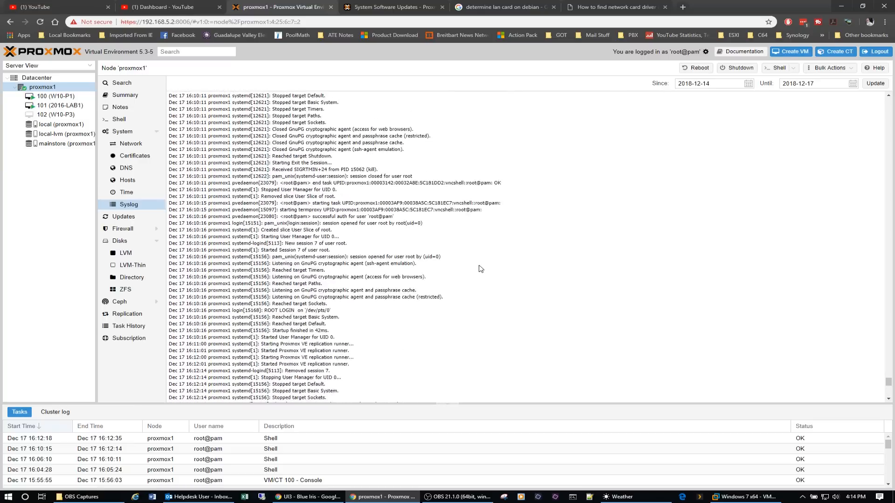
scroll(481, 269, "up", 12)
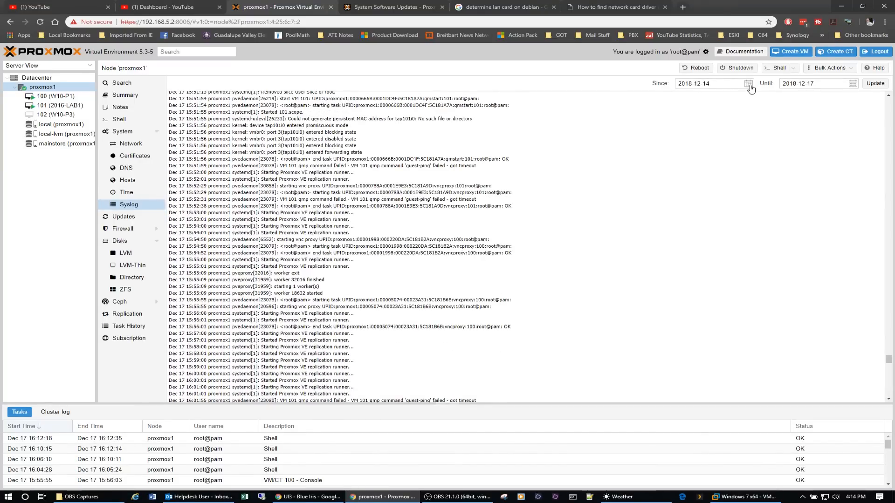
scroll(578, 239, "down", 7)
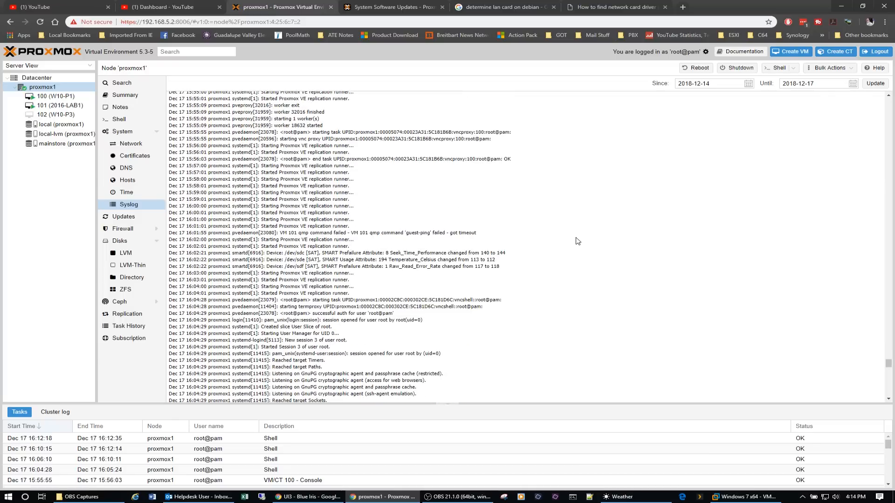
scroll(577, 241, "down", 10)
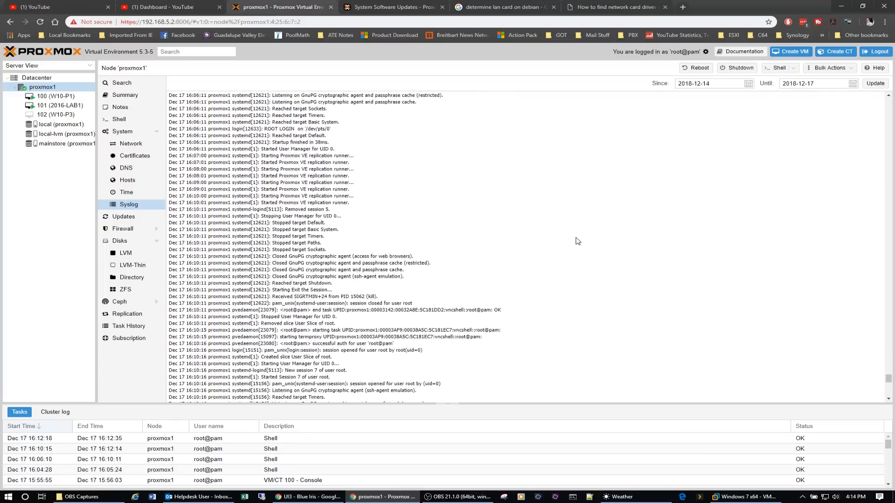
scroll(577, 240, "down", 10)
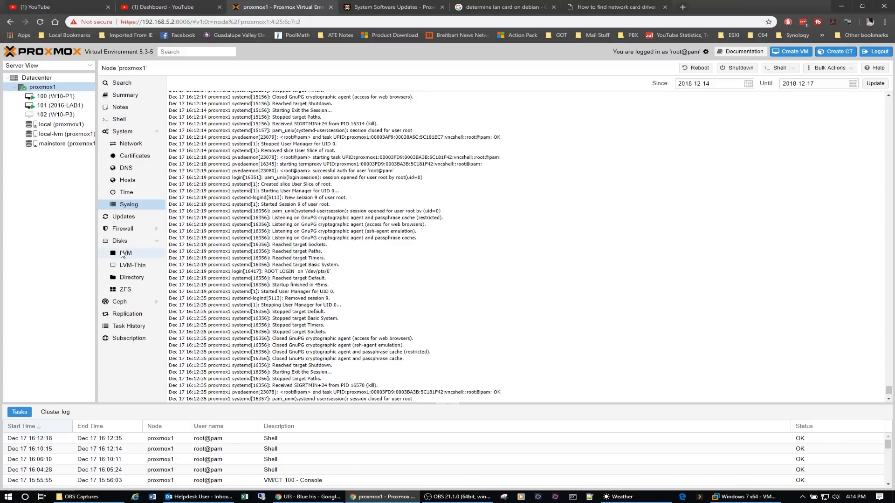
View the node's LVM volume group with its /dev/sdb3 device, and the LVM-Thin pools.
left_click(122, 253)
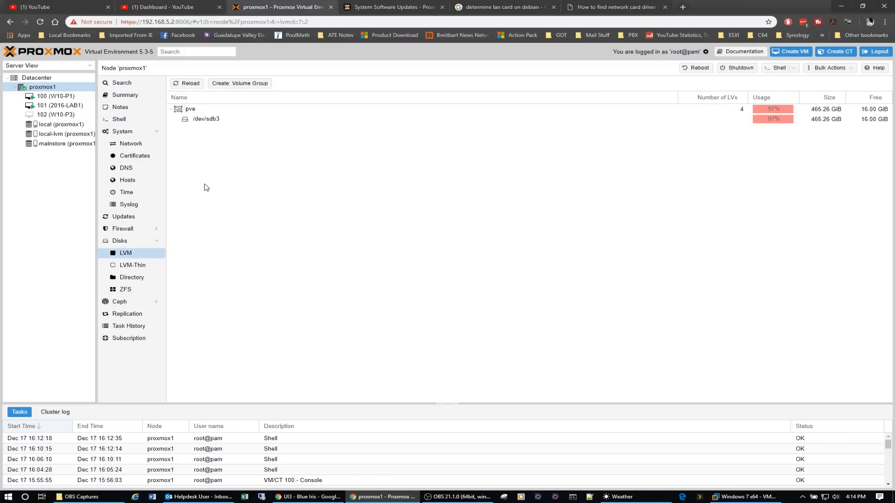
left_click(213, 120)
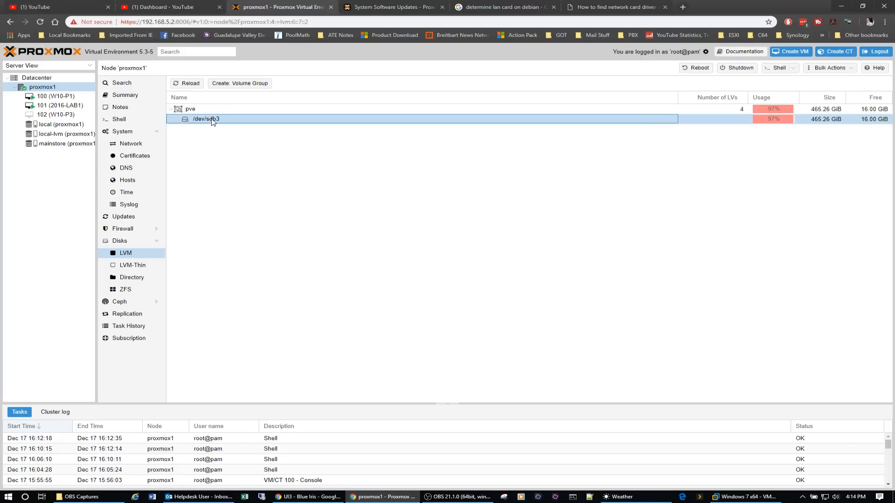
left_click(134, 264)
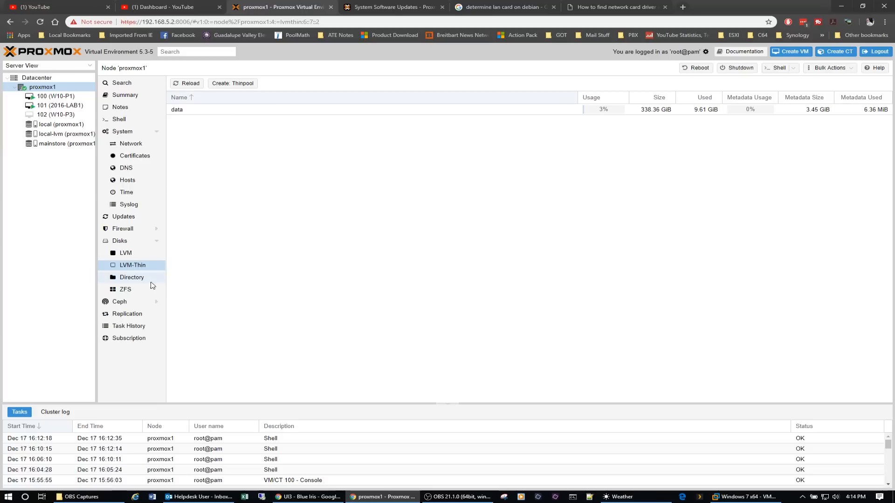
Open the detailed status of the ZFS pool mainstore, widen its window, and look through the device list.
left_click(123, 290)
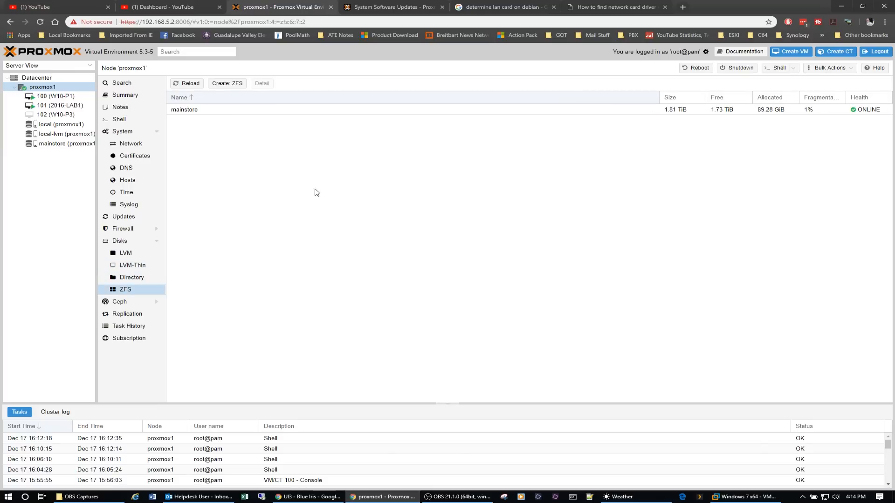
left_click(254, 112)
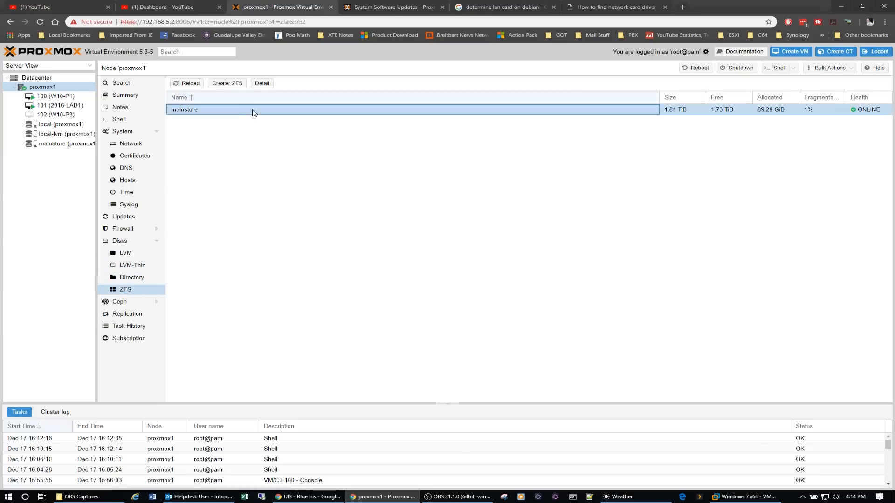
left_click(266, 84)
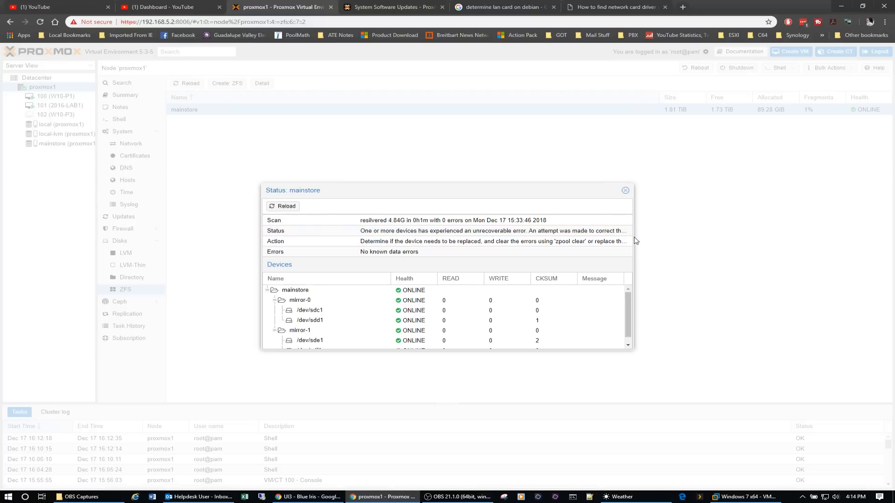
left_click_drag(632, 349, 776, 346)
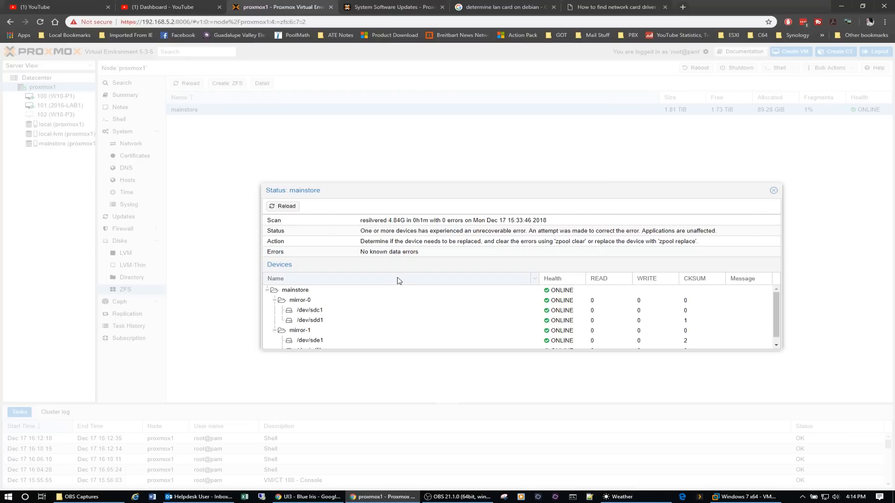
scroll(392, 310, "down", 1)
scroll(392, 309, "up", 1)
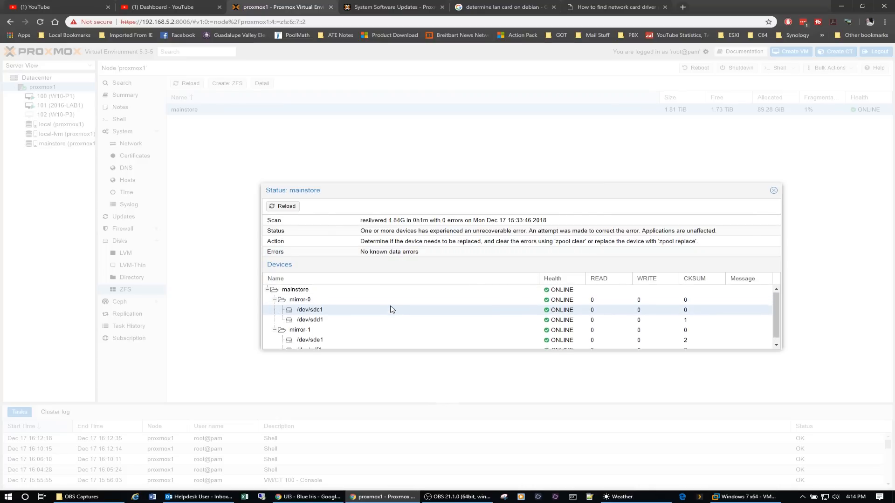
scroll(310, 317, "down", 1)
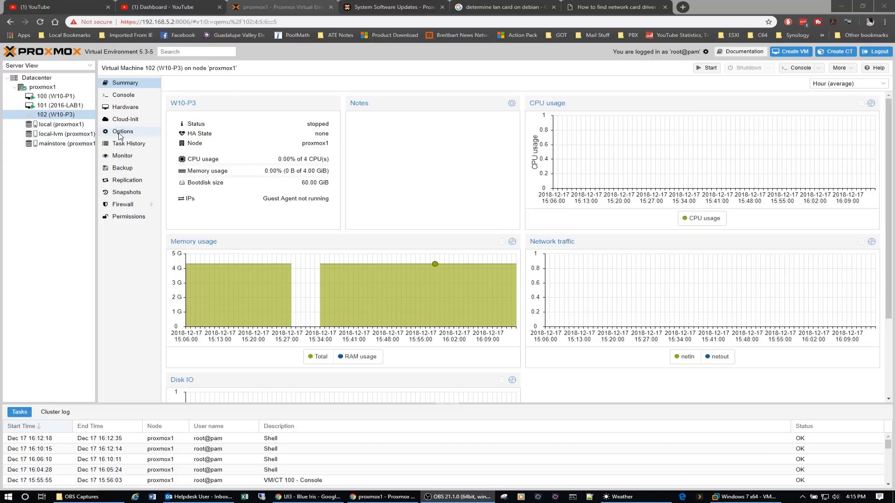
View the memory settings of virtual machine 102 (W10-P3) including the advanced options, and close them without changes.
left_click(127, 110)
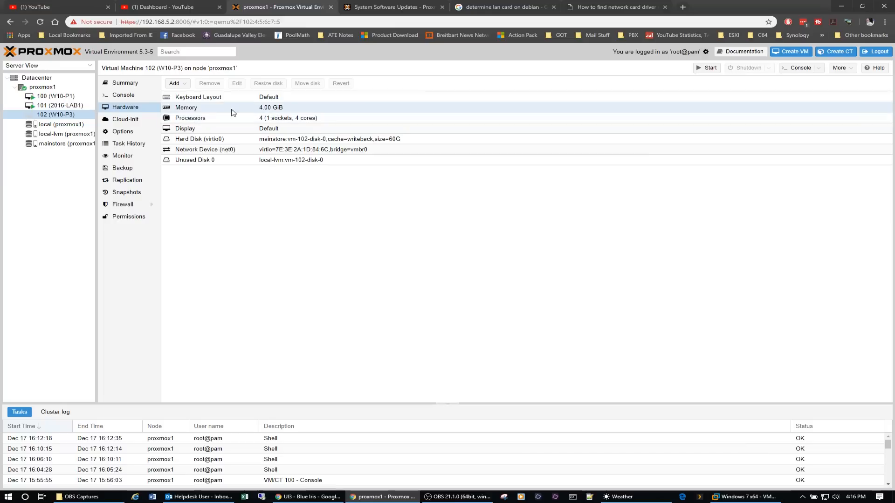
left_click(212, 108)
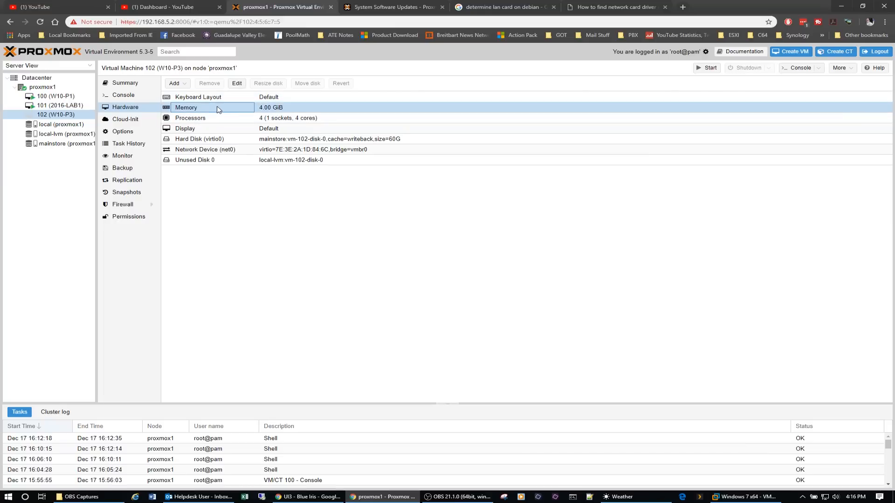
left_click(239, 85)
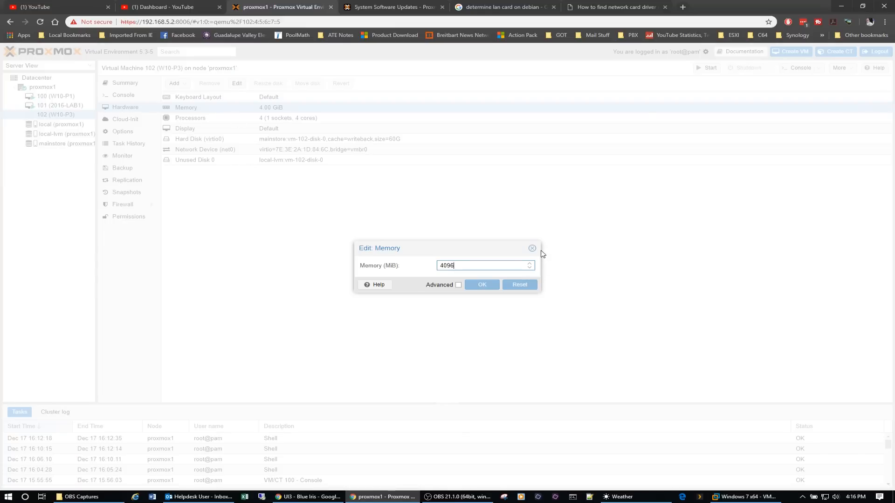
left_click(458, 285)
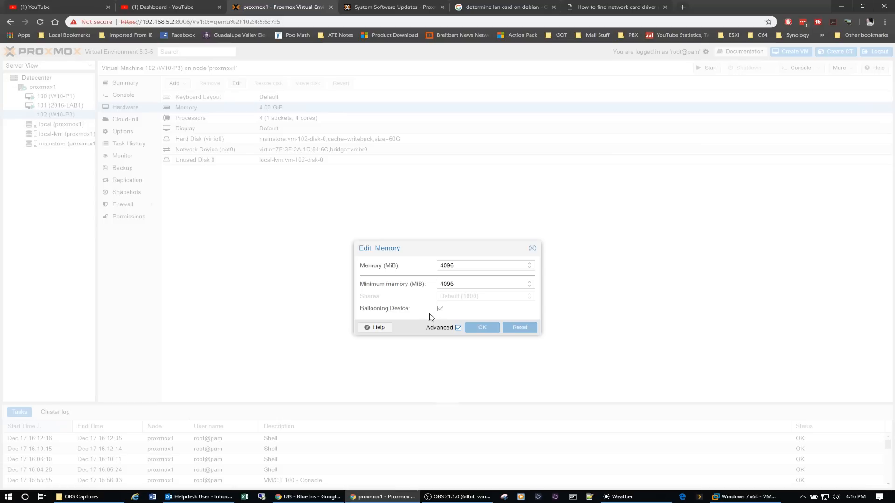
left_click(532, 249)
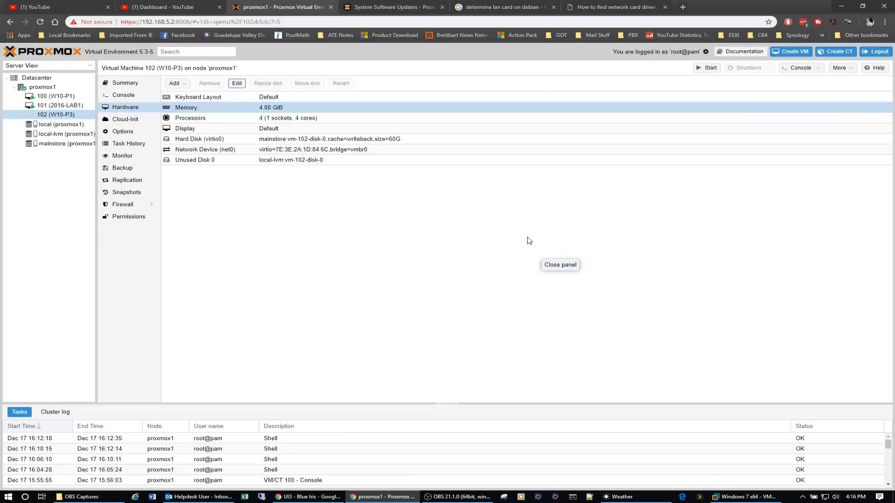
Look through the available CPU types in virtual machine 102's processor settings, and close them without changes.
left_click(247, 120)
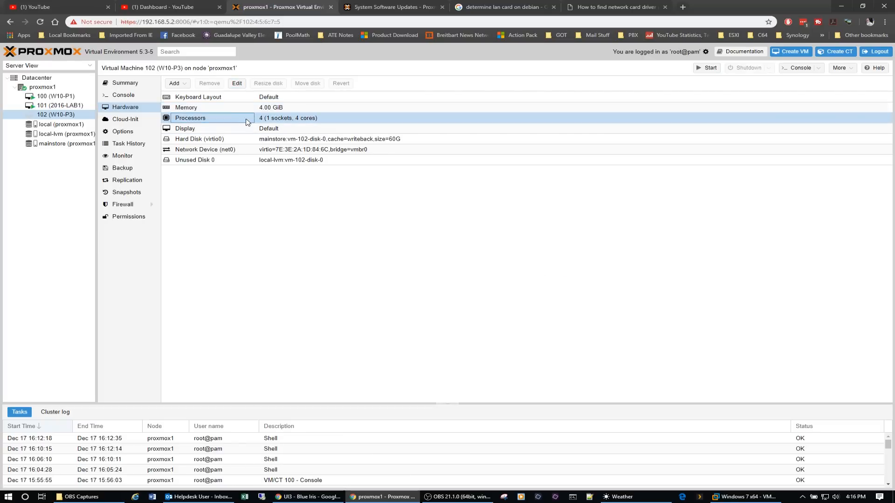
left_click(237, 84)
left_click(575, 239)
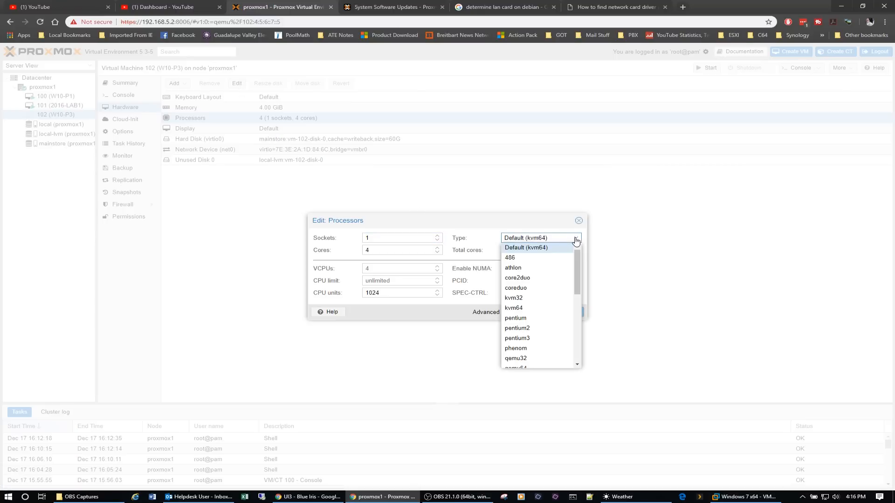
scroll(547, 315, "down", 3)
scroll(549, 317, "down", 3)
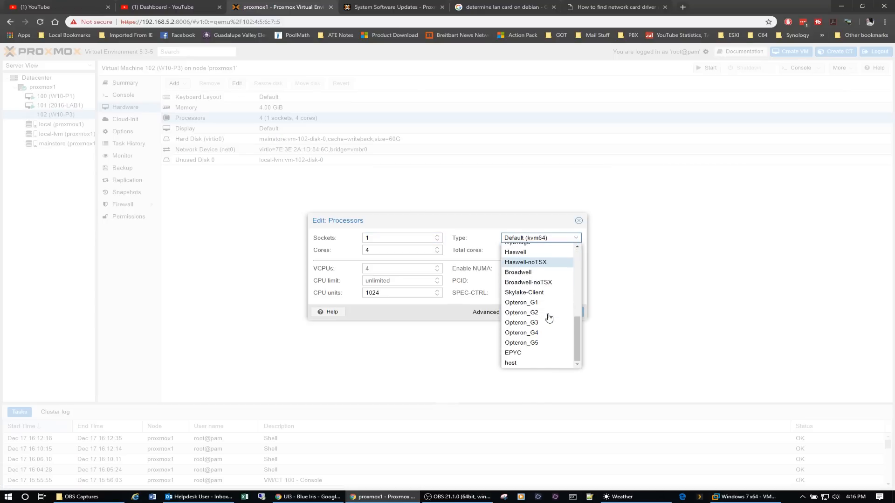
scroll(549, 317, "up", 8)
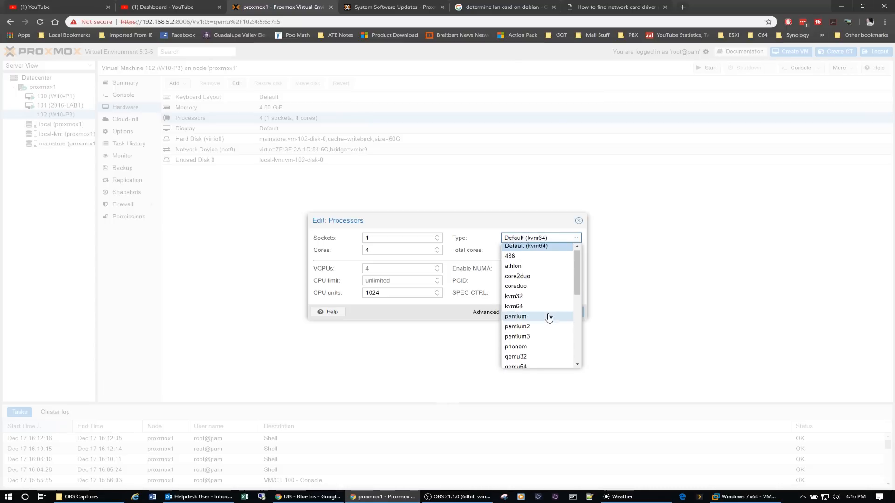
scroll(549, 317, "down", 6)
scroll(549, 317, "down", 3)
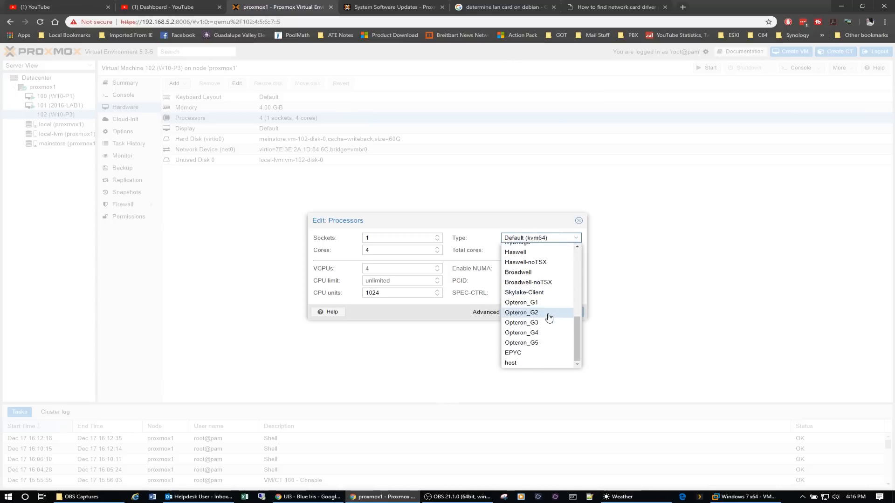
scroll(549, 317, "up", 8)
scroll(549, 317, "down", 8)
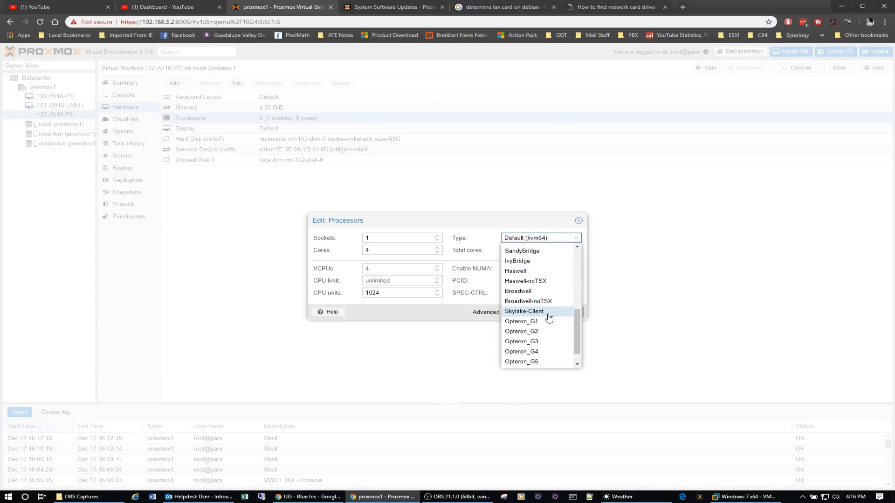
scroll(549, 317, "up", 8)
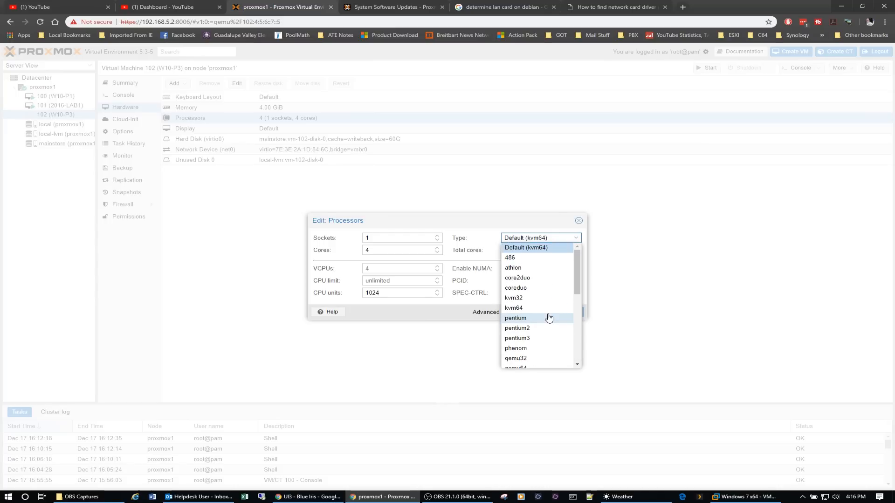
left_click(578, 221)
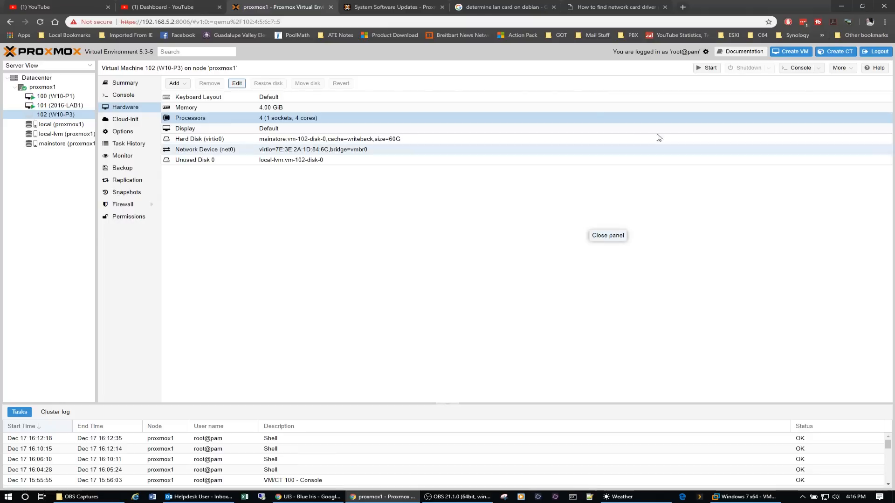
View the settings of virtual machine 102's hard disk (virtio0), and close them without changes.
left_click(243, 139)
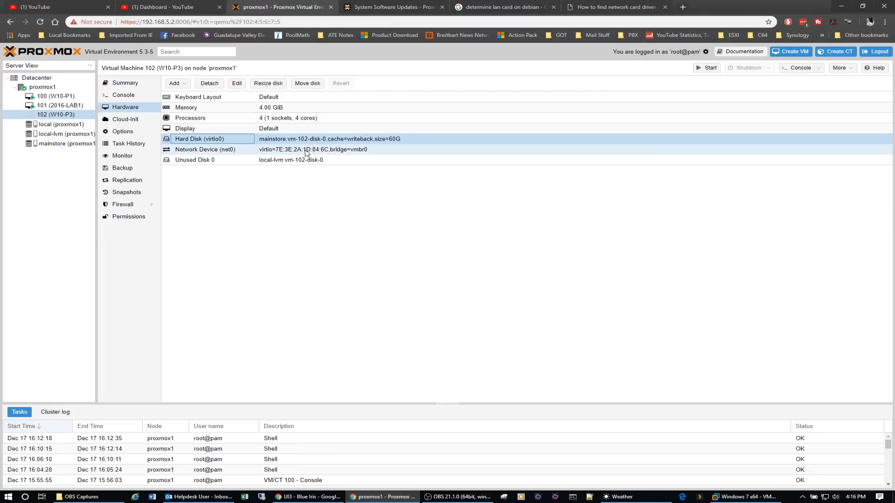
left_click(236, 84)
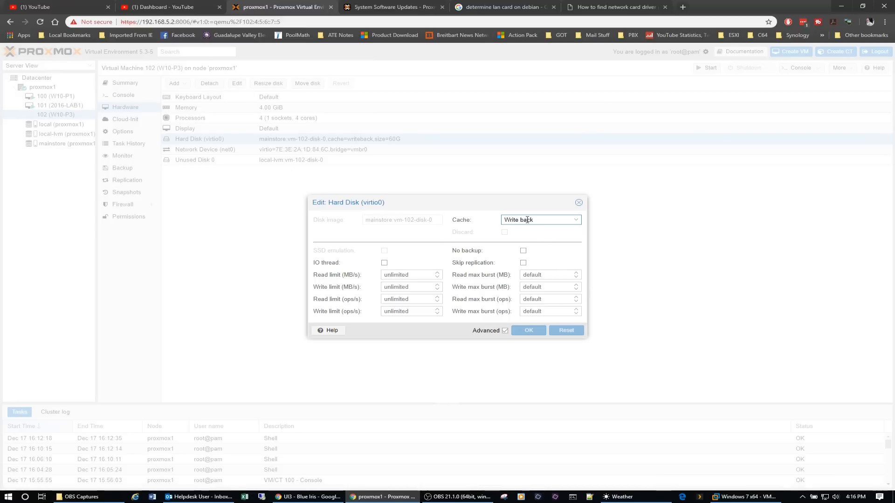
left_click(579, 204)
View the available models for virtual machine 102's network device without changing it, and list the hardware types that can be added.
left_click(226, 151)
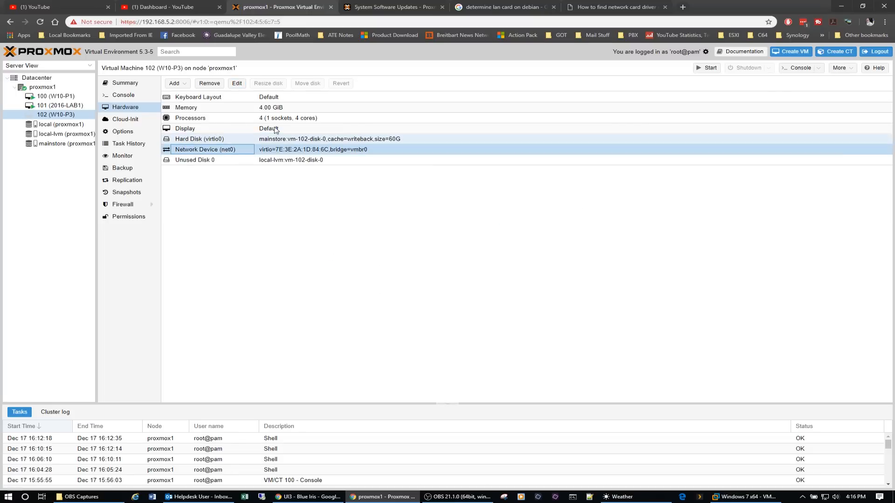
left_click(237, 83)
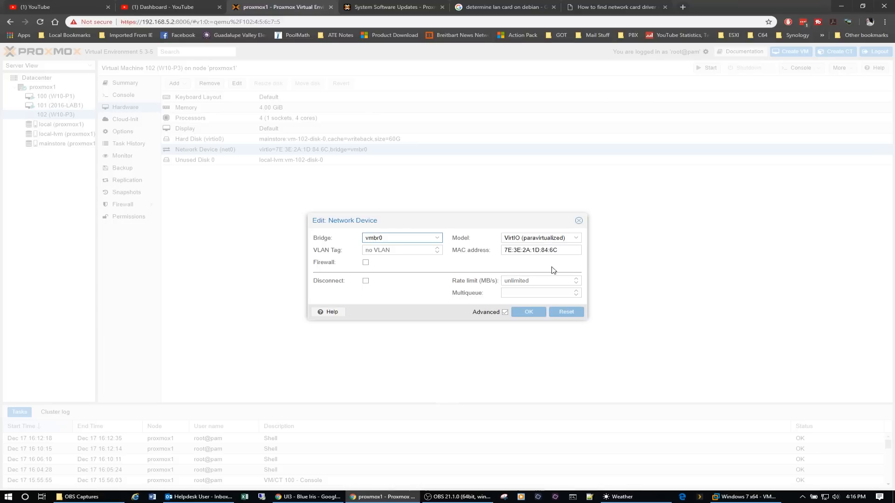
left_click(576, 238)
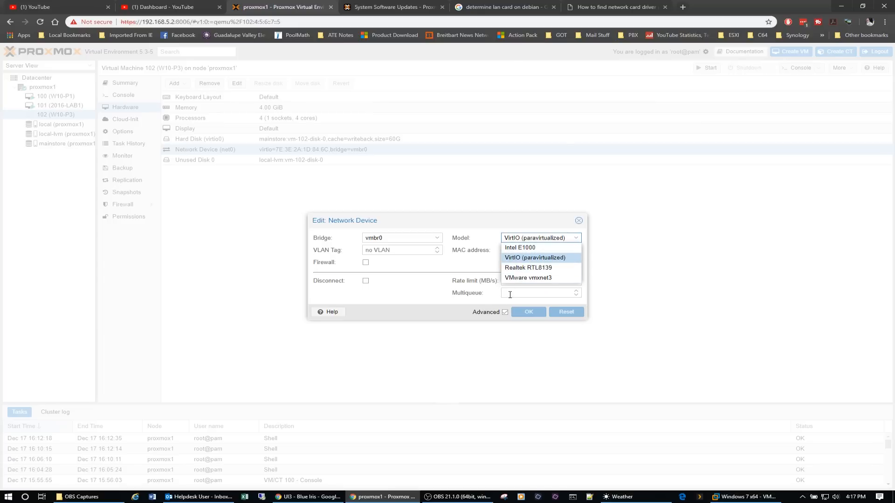
left_click(579, 221)
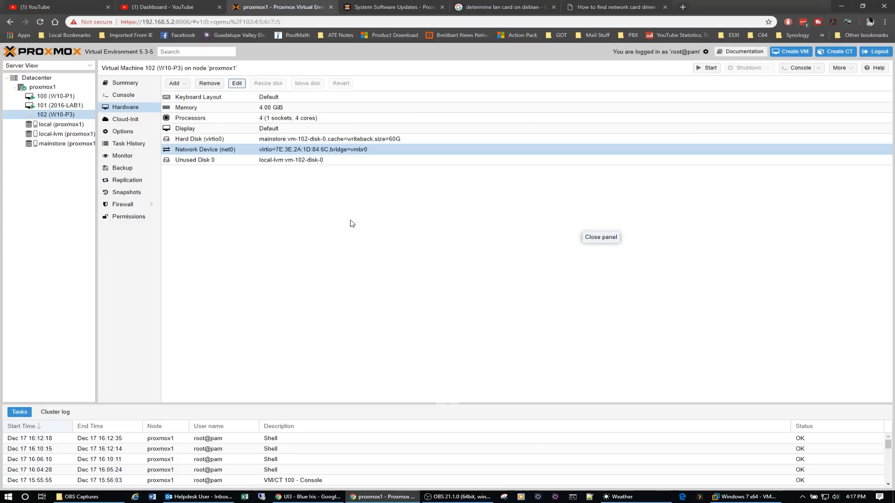
left_click(173, 83)
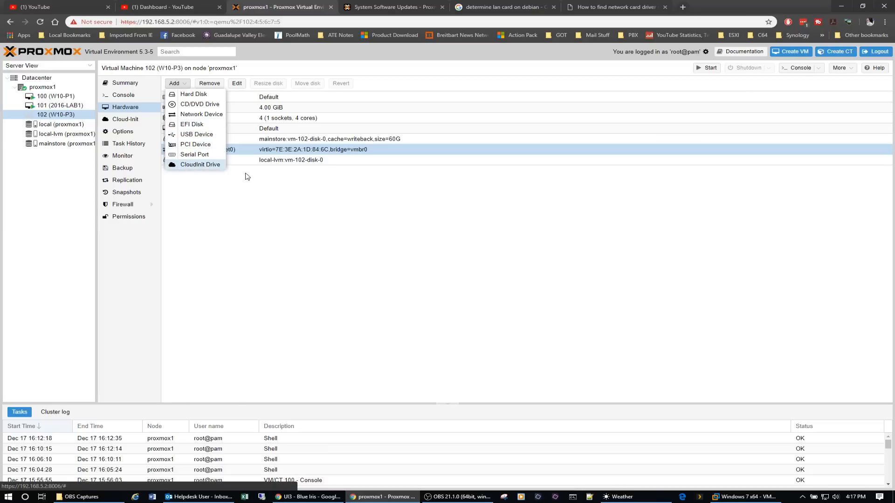
left_click(444, 247)
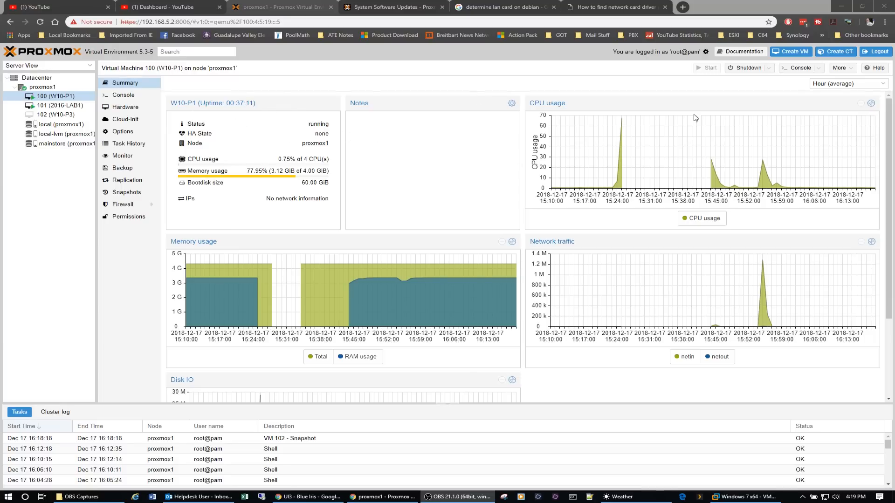
Open the console of virtual machine 100 (W10-P1) and unlock Windows with Ctrl+Alt+Delete, signing in with the account password.
left_click(800, 69)
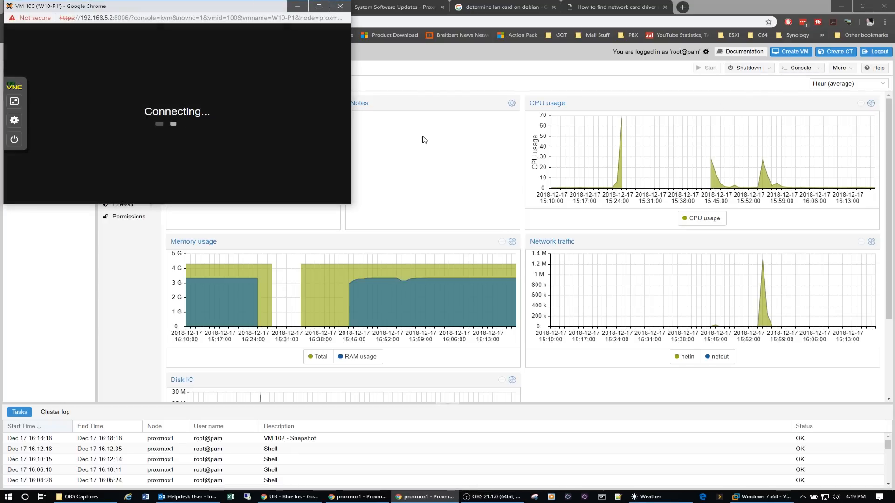
left_click_drag(212, 6, 455, 62)
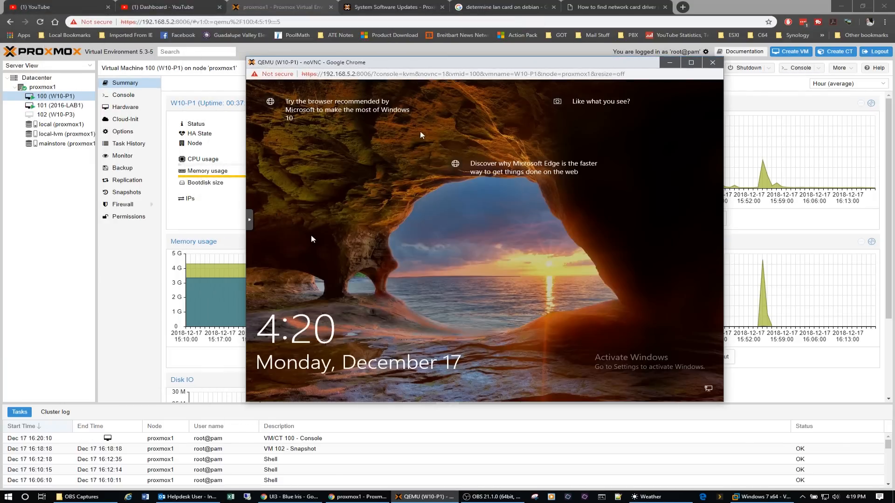
left_click(250, 220)
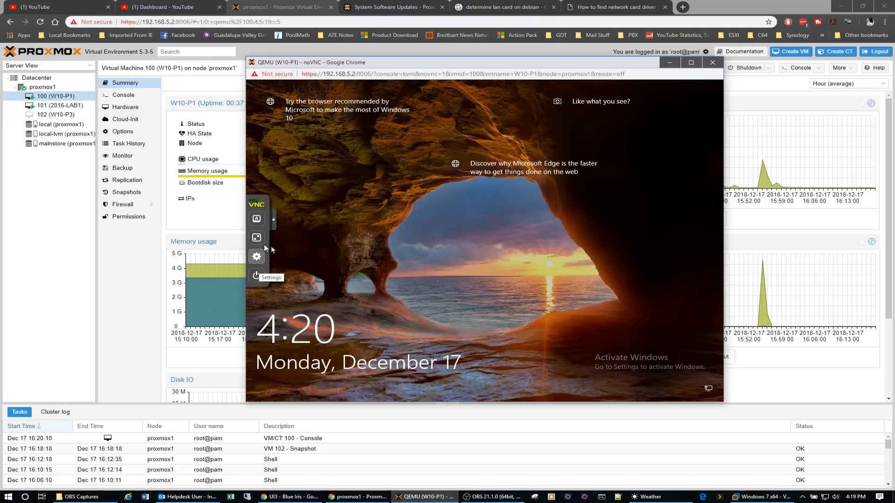
left_click(256, 219)
left_click(294, 279)
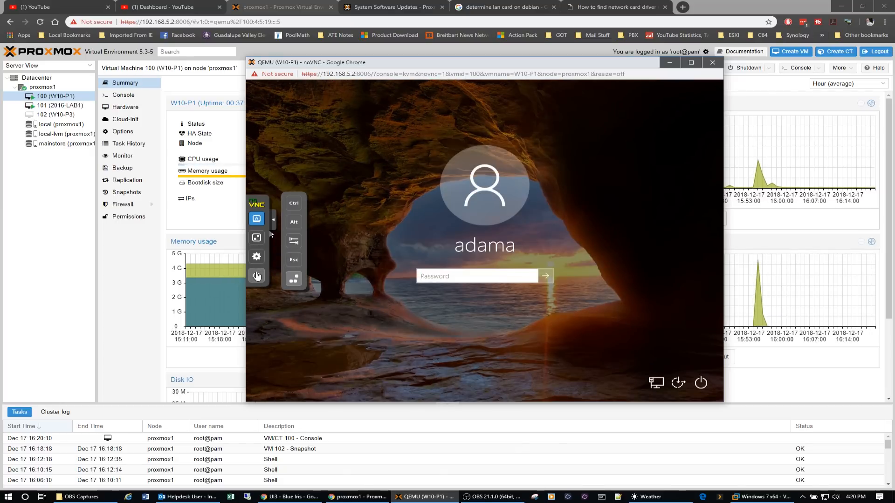
left_click(273, 223)
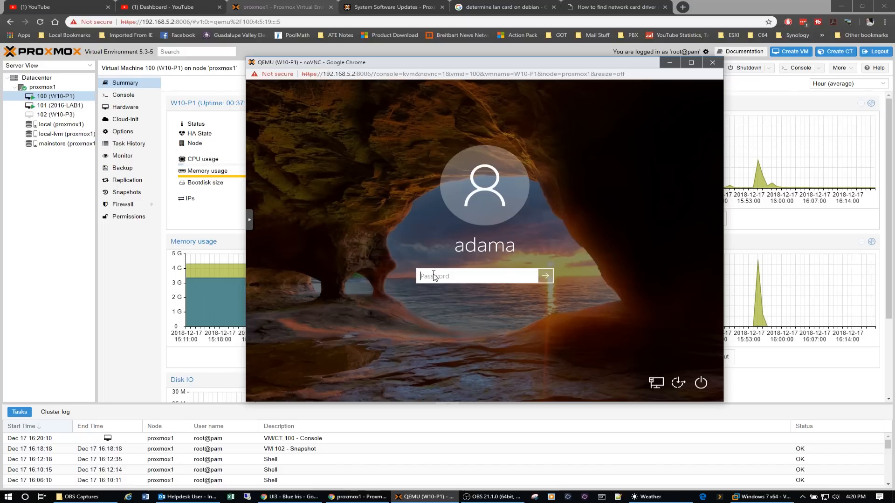
type("••••••")
key("Return")
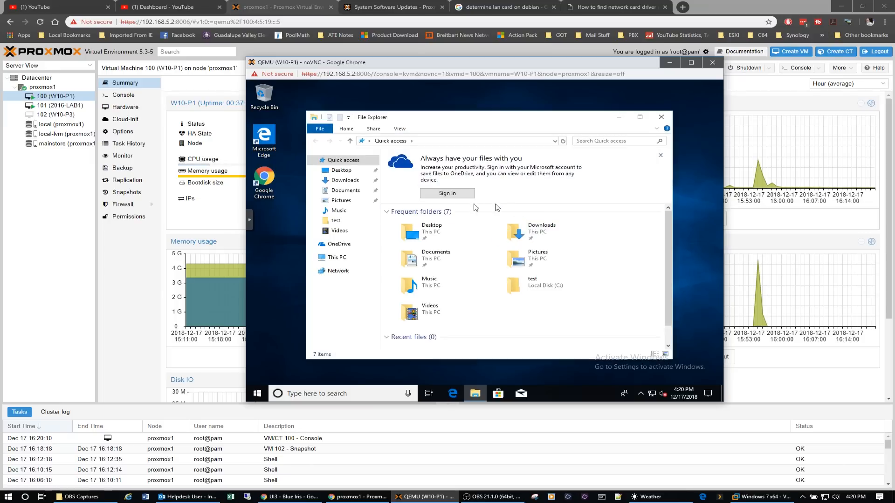
Check the contents of the test folder on Local Disk (C:) in virtual machine 100.
left_click(336, 257)
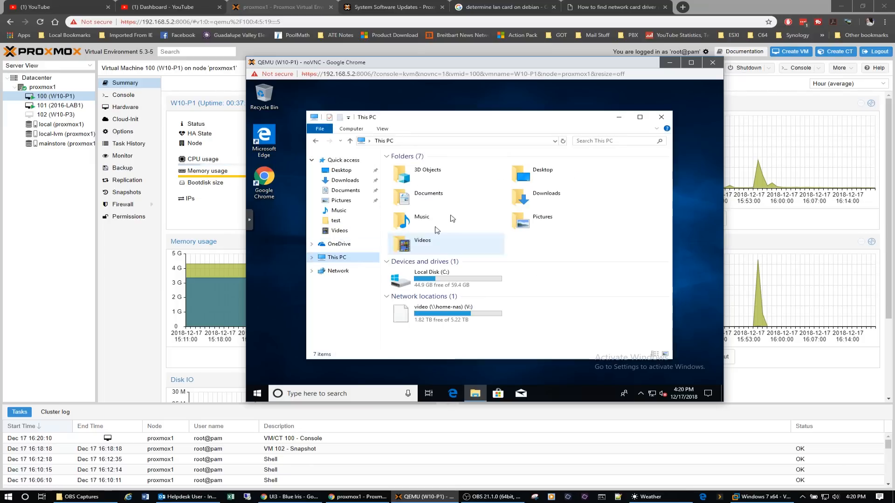
double_click(432, 280)
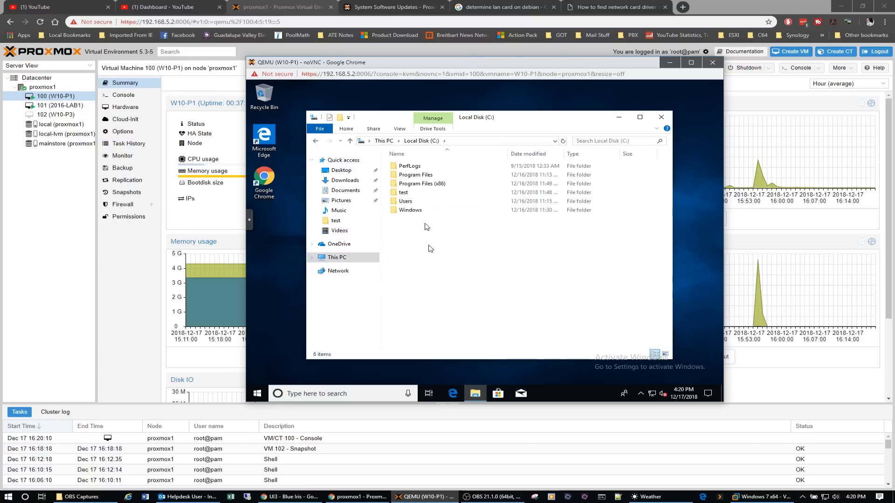
double_click(411, 193)
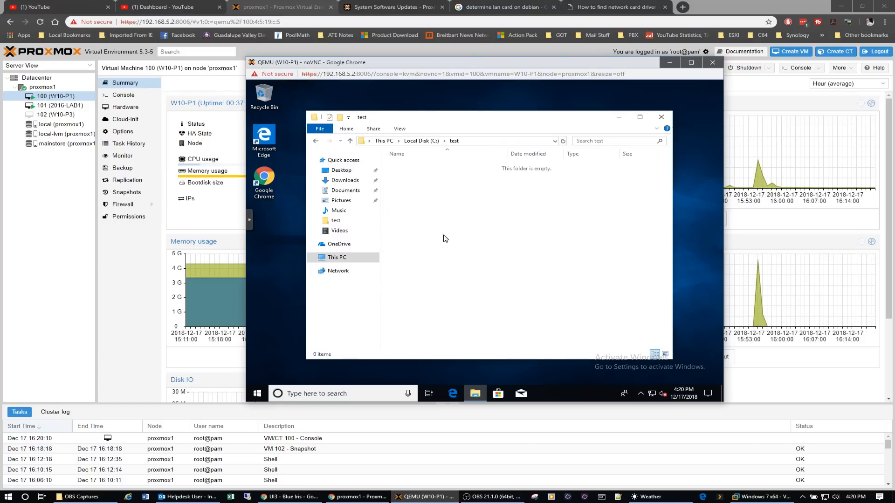
Open the Sci-Fi folder on the video (V:) network drive.
left_click(340, 257)
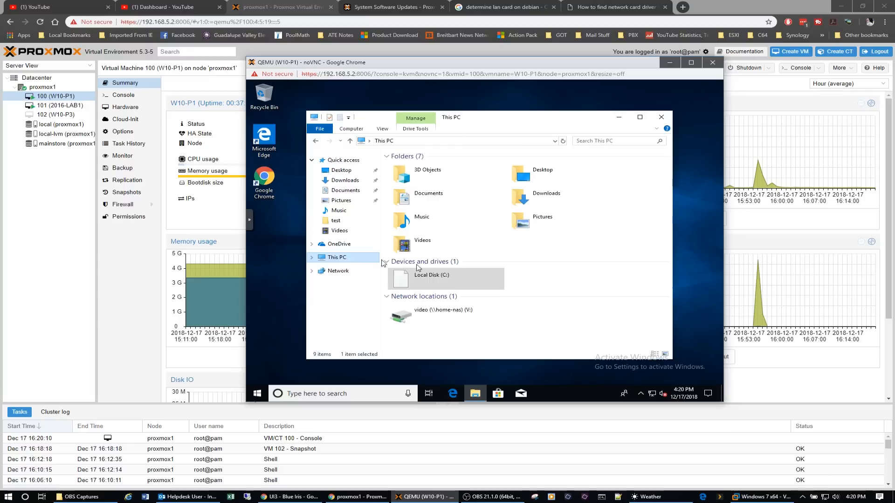
left_click(448, 315)
double_click(446, 314)
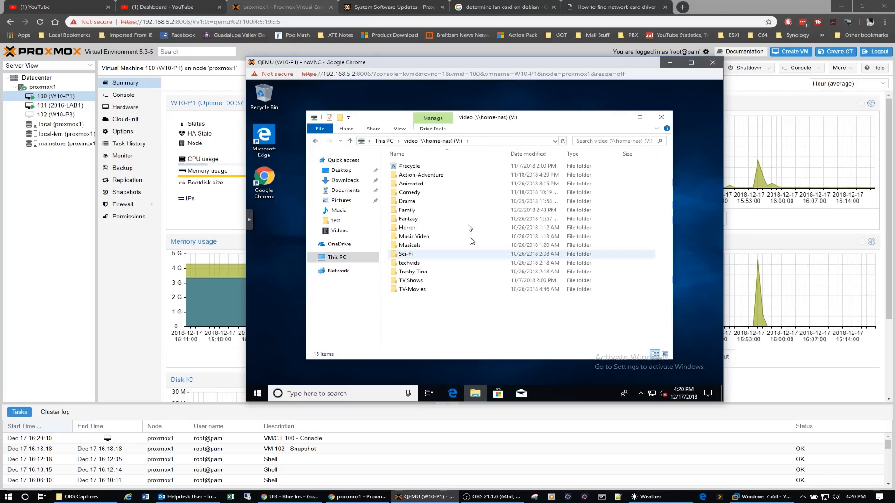
double_click(419, 256)
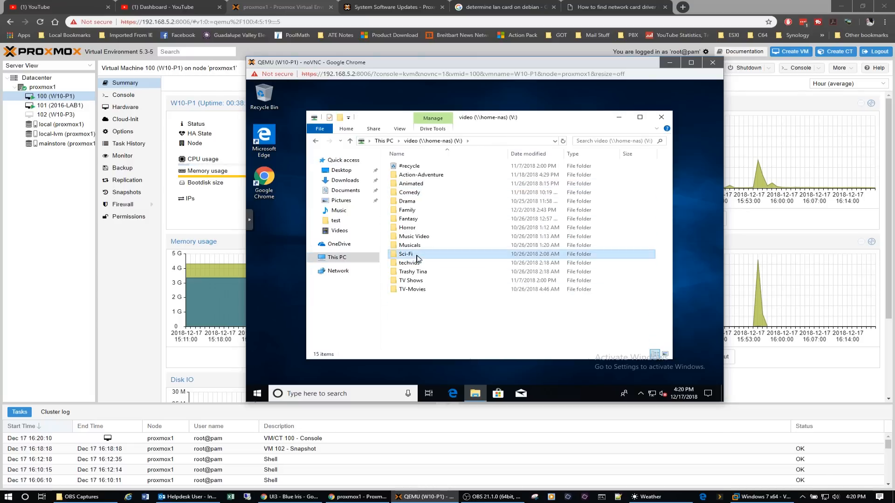
Copy the Alien, Alien 3, Alien Resurection, Alien vs Predator and Aliens folders from the Sci-Fi folder.
left_click(426, 185)
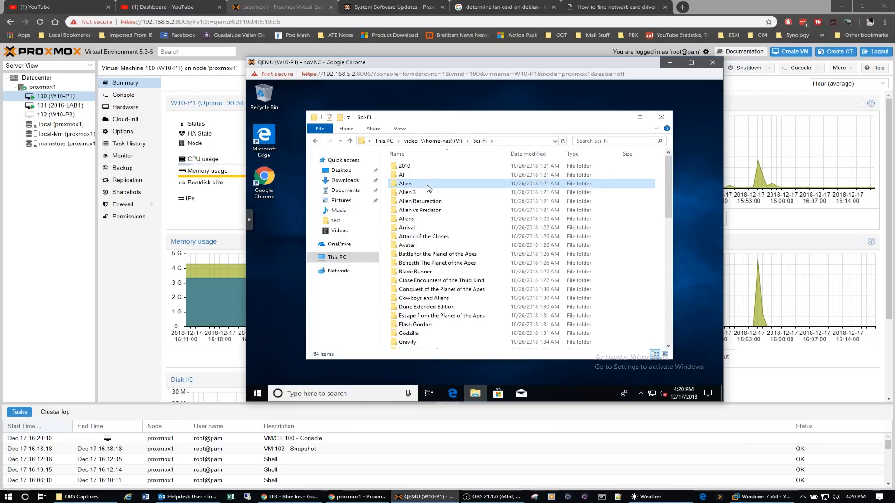
left_click(409, 193, "ctrl")
left_click(415, 201, "ctrl")
left_click(414, 210, "ctrl")
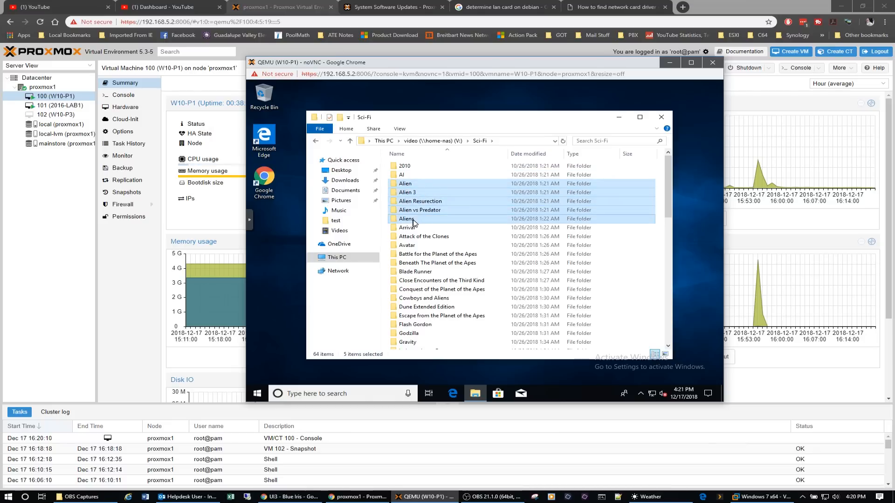
right_click(419, 211)
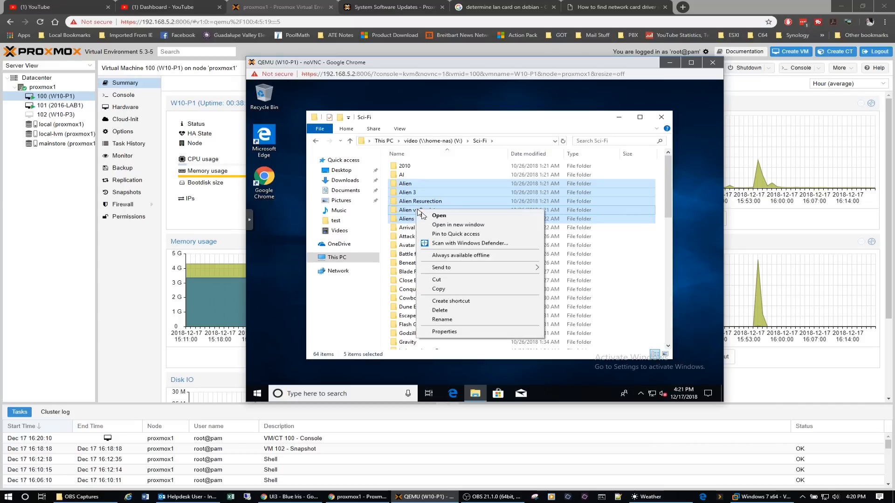
left_click(443, 290)
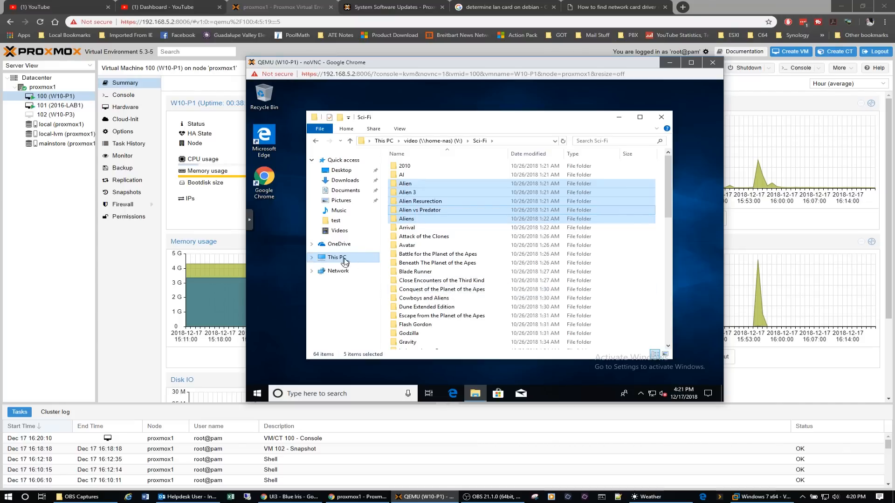
Paste the five copied folders into the test folder on Local Disk (C:).
left_click(344, 260)
left_click(446, 288)
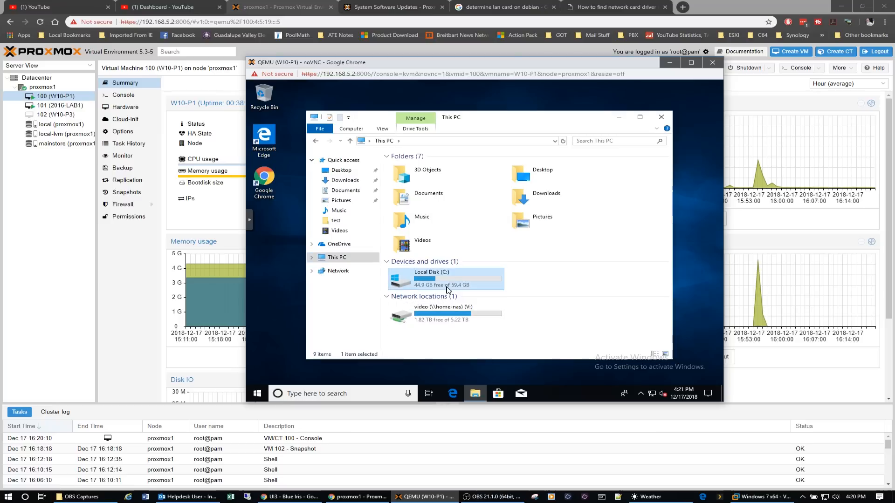
double_click(447, 288)
double_click(408, 200)
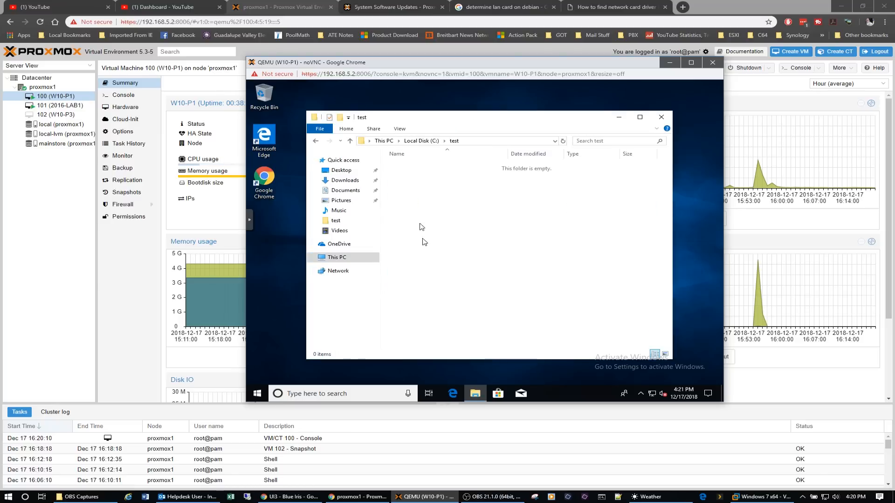
right_click(423, 242)
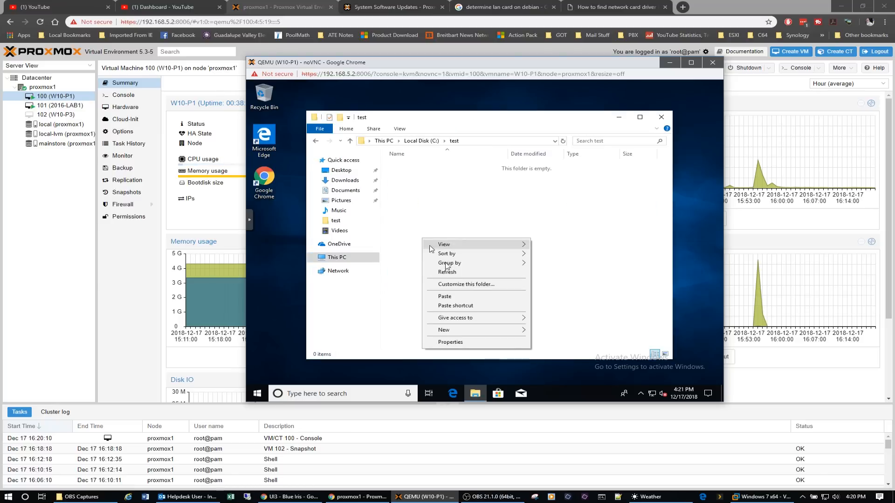
left_click(451, 294)
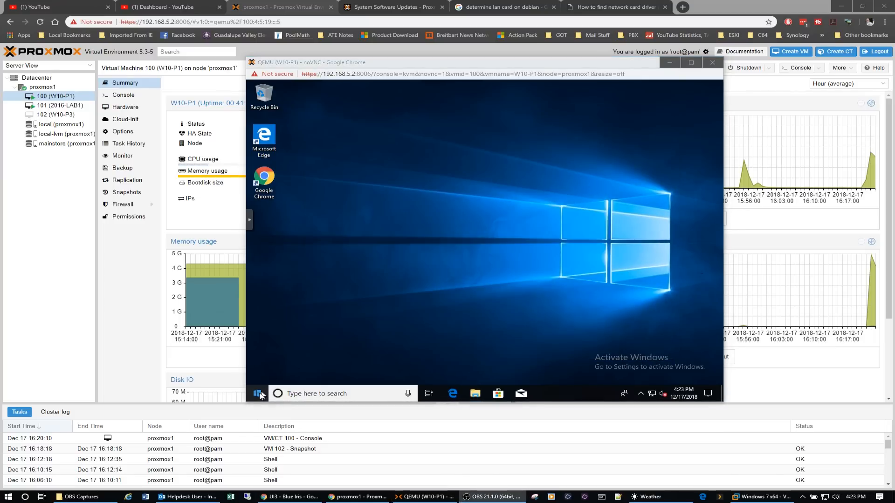
Sign out of Windows in virtual machine 100 and close its console window.
left_click(258, 393)
left_click(258, 395)
left_click(258, 294)
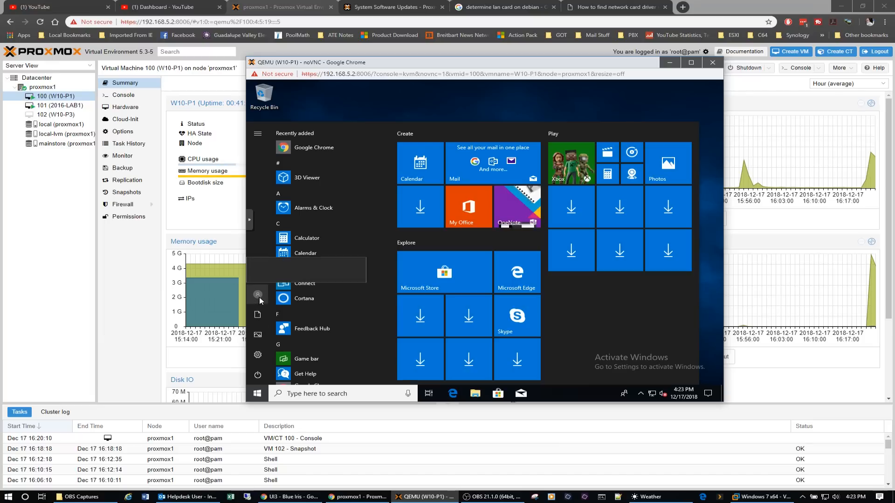
left_click(263, 272)
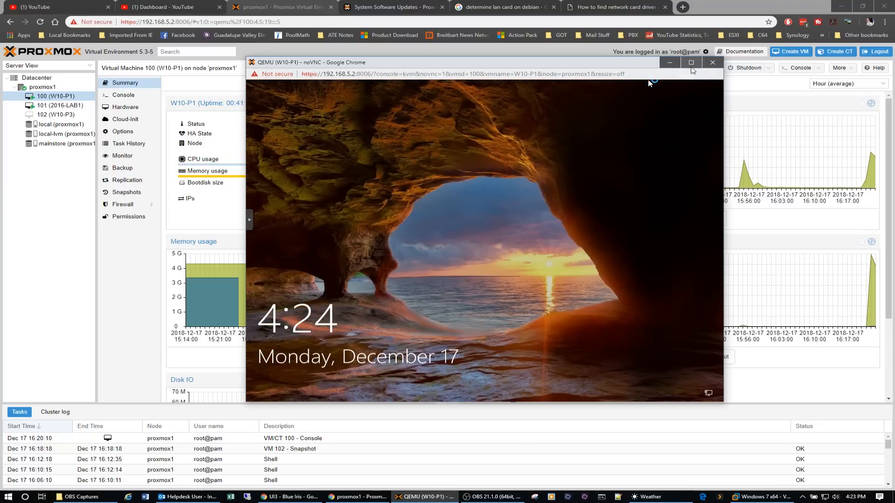
left_click(712, 62)
Open the console of virtual machine 101 (2016-LAB1) and unlock it with Ctrl+Alt+Delete, signing in with the Administrator account password.
left_click(46, 105)
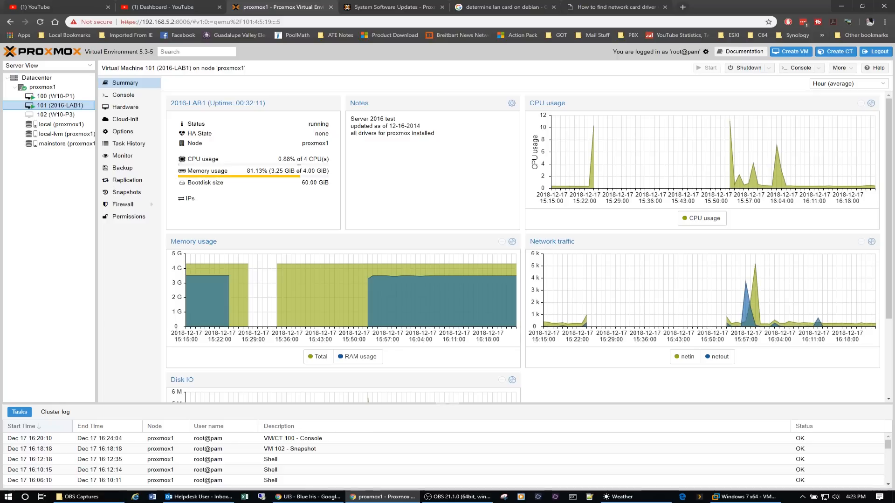
left_click(791, 70)
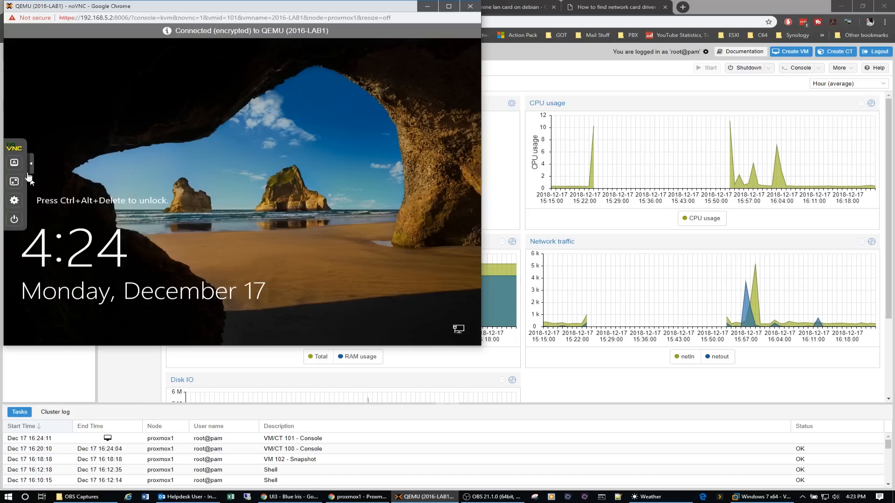
left_click(14, 163)
left_click(51, 223)
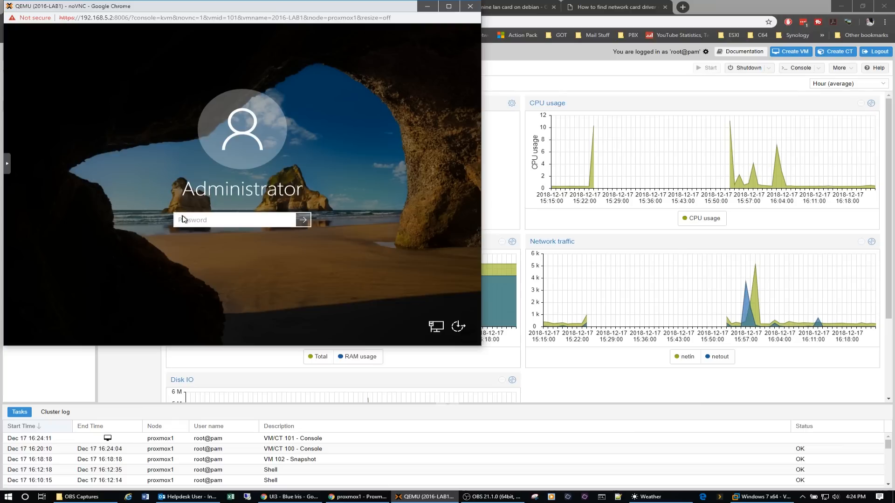
type("•")
key("Return")
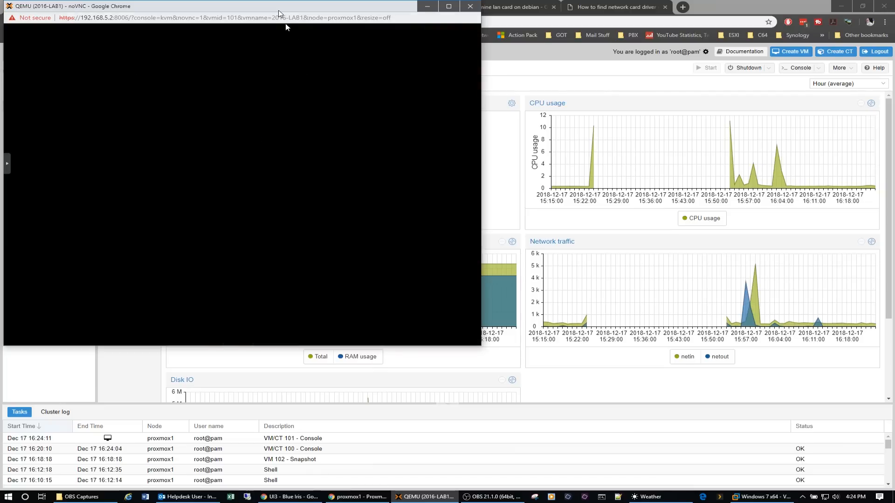
left_click_drag(282, 6, 529, 84)
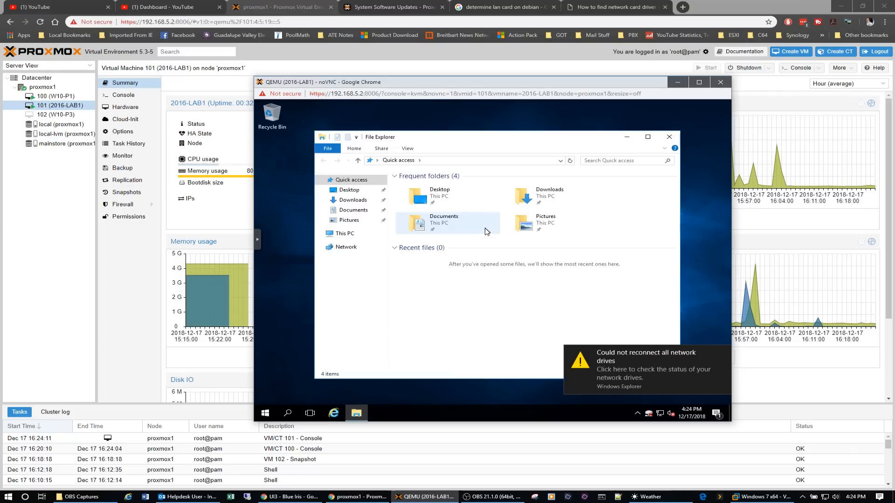
Permanently delete all the folders inside the test folder on Local Disk (C:) in virtual machine 101.
left_click(344, 234)
double_click(475, 279)
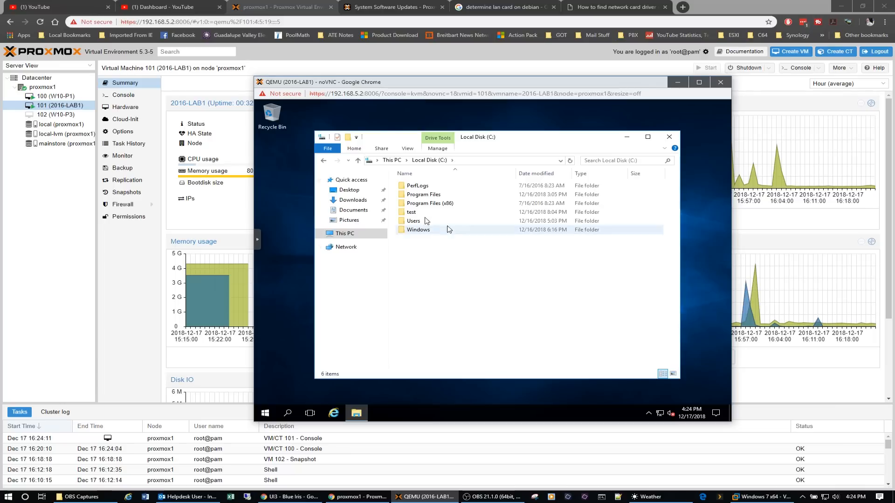
double_click(415, 212)
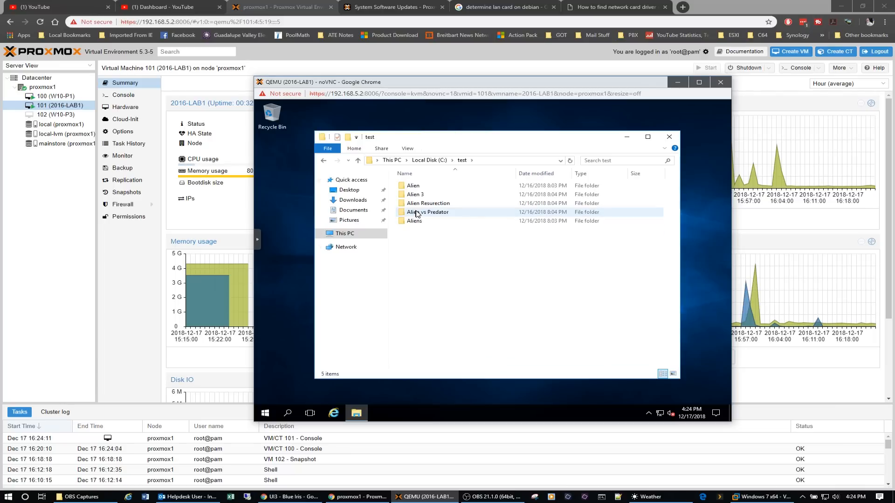
key("ctrl+a")
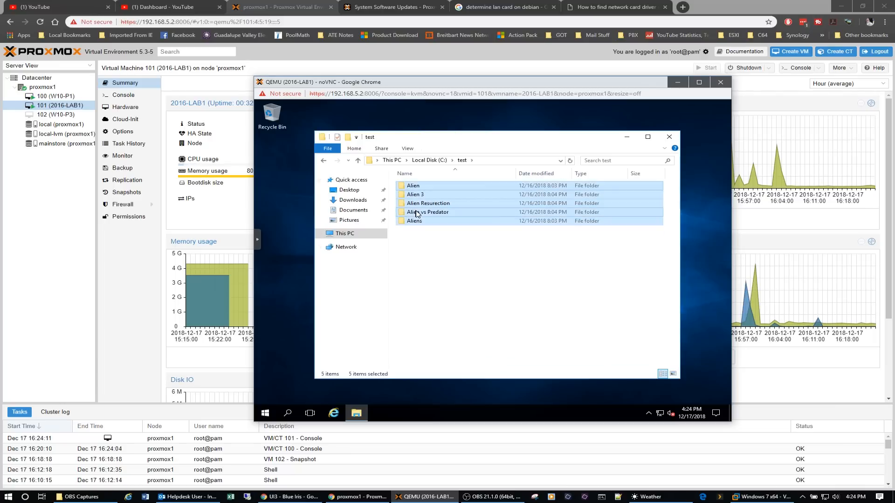
right_click(417, 213)
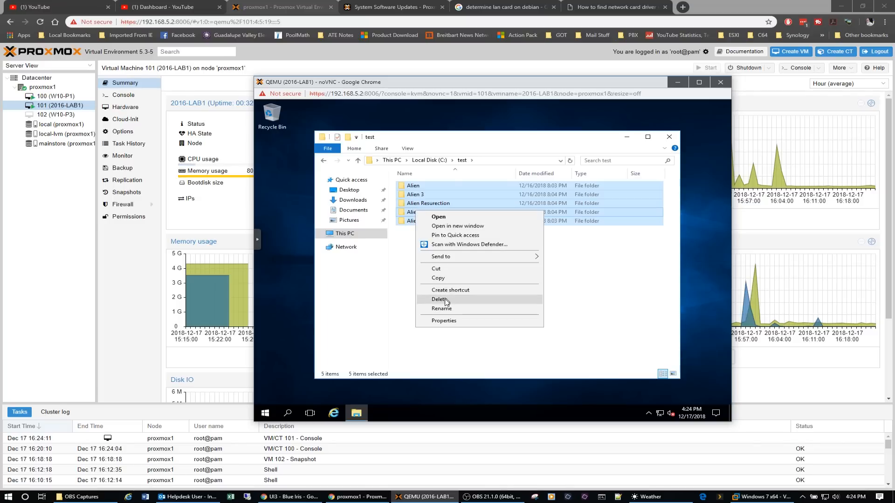
left_click(439, 299)
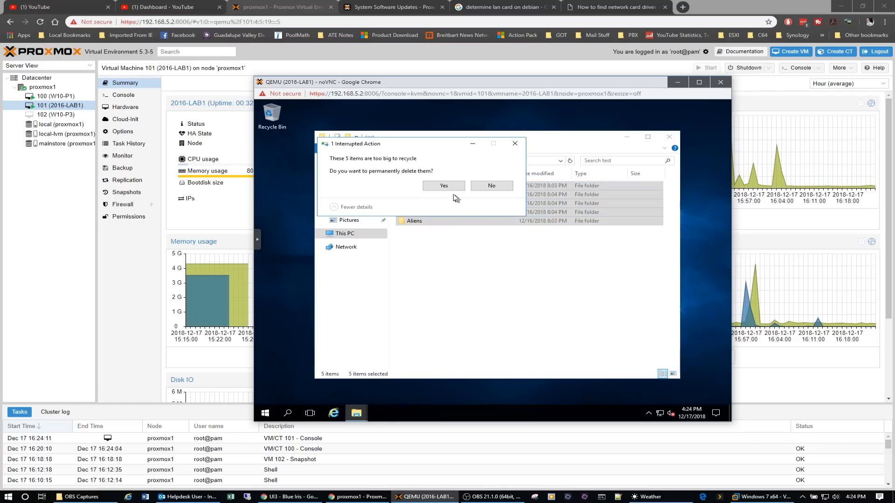
left_click(447, 189)
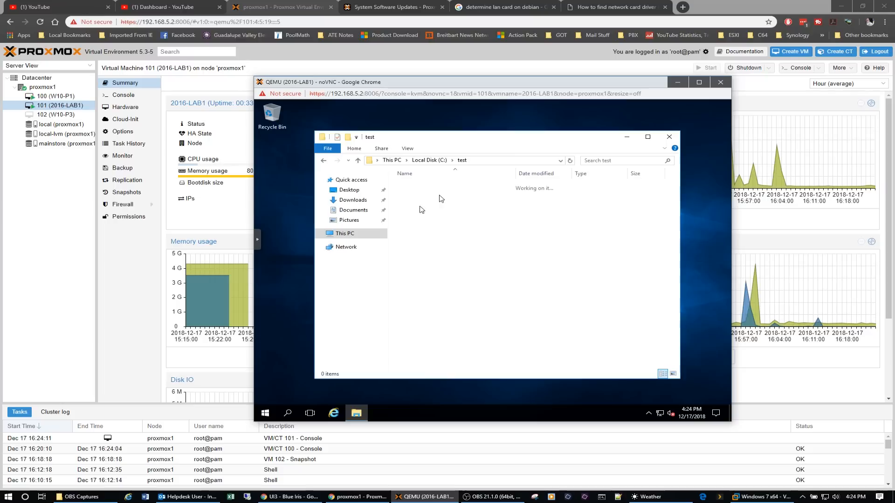
Connect to the video (\\home-nas) (V:) network drive by entering the NAS user name and password.
left_click(354, 233)
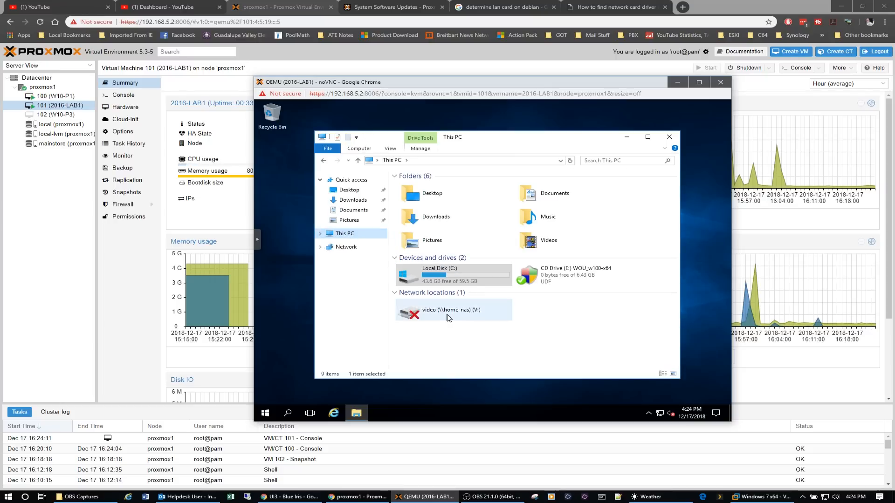
left_click(448, 316)
double_click(448, 316)
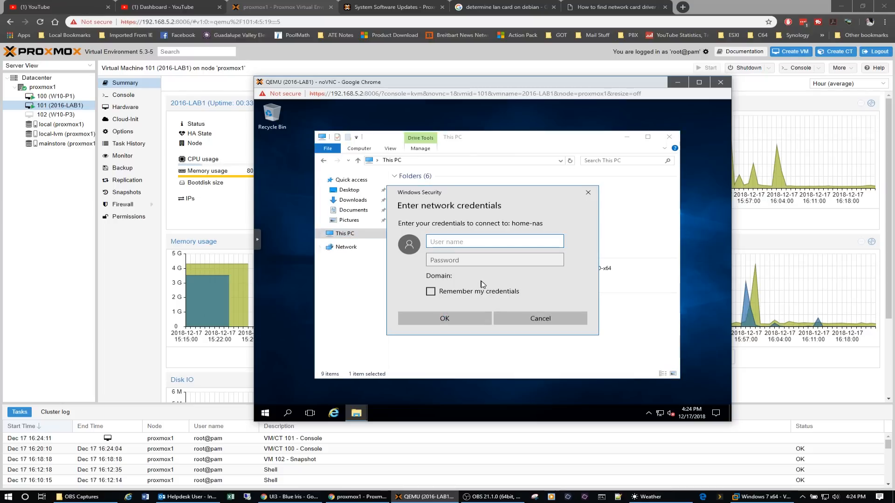
type("adama")
key("Tab")
type("•••••")
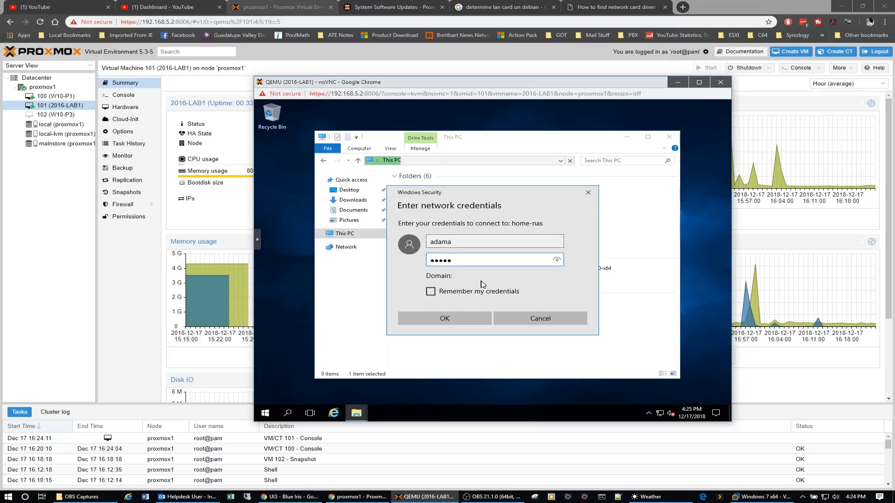
left_click(455, 315)
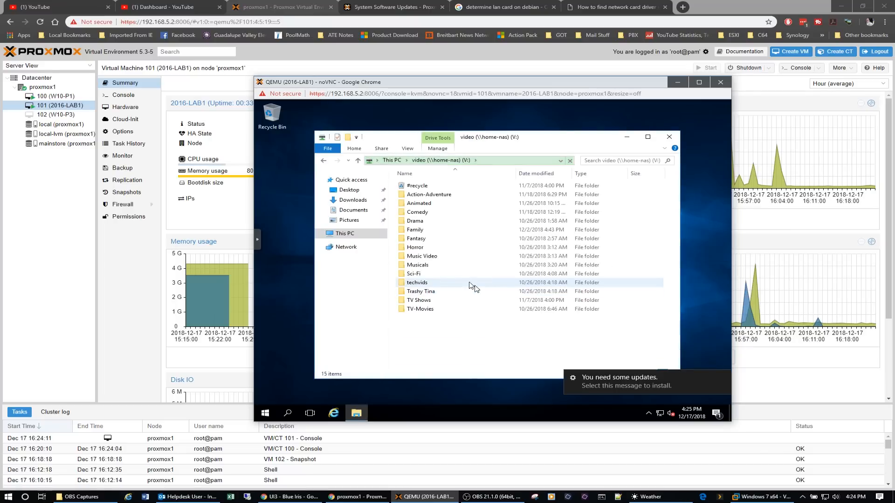
Copy the Alien, Alien 3, Alien Resurection, Alien vs Predator and Aliens folders from the Sci-Fi folder on the V: drive.
double_click(424, 274)
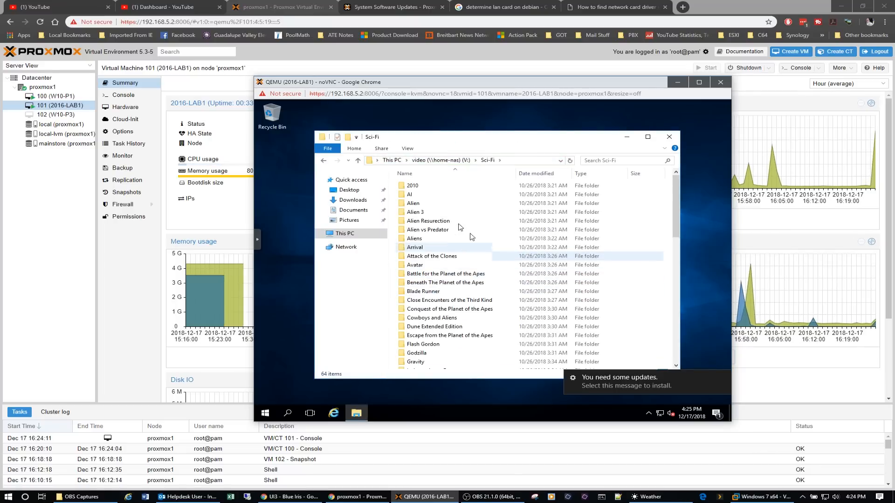
left_click(421, 207)
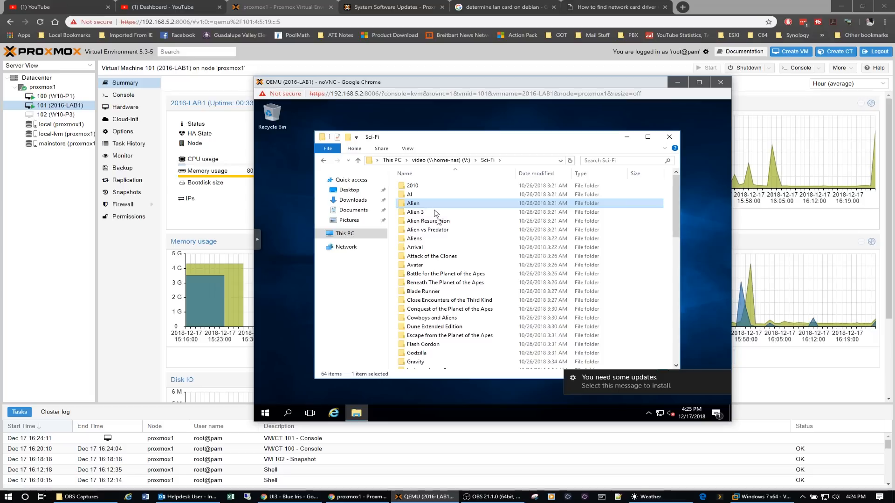
left_click(424, 238, "ctrl")
left_click(422, 230, "ctrl")
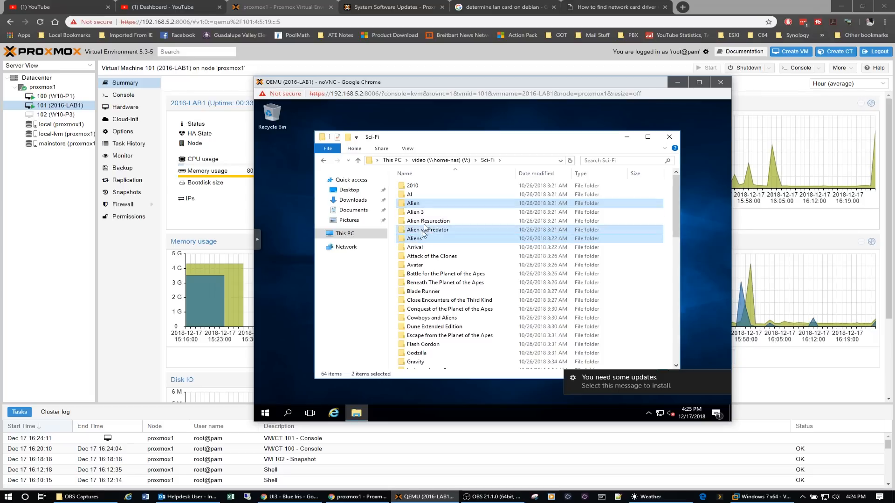
left_click(421, 222, "ctrl")
left_click(420, 212, "ctrl")
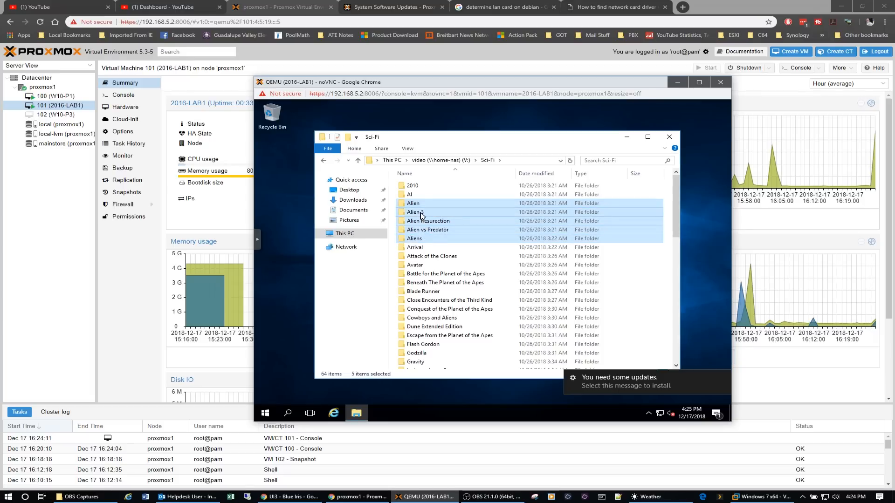
right_click(421, 214)
left_click(460, 284)
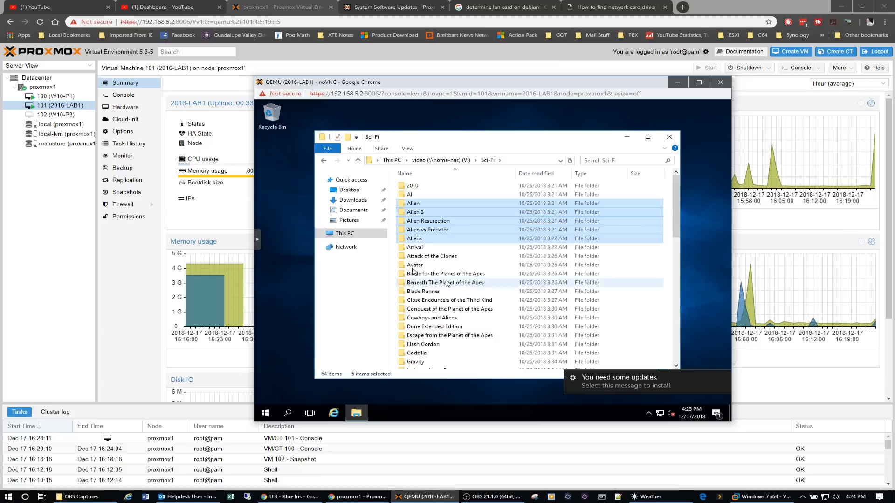
Paste the five copied Alien folders into the test folder on Local Disk (C:) in virtual machine 101.
left_click(353, 239)
double_click(449, 277)
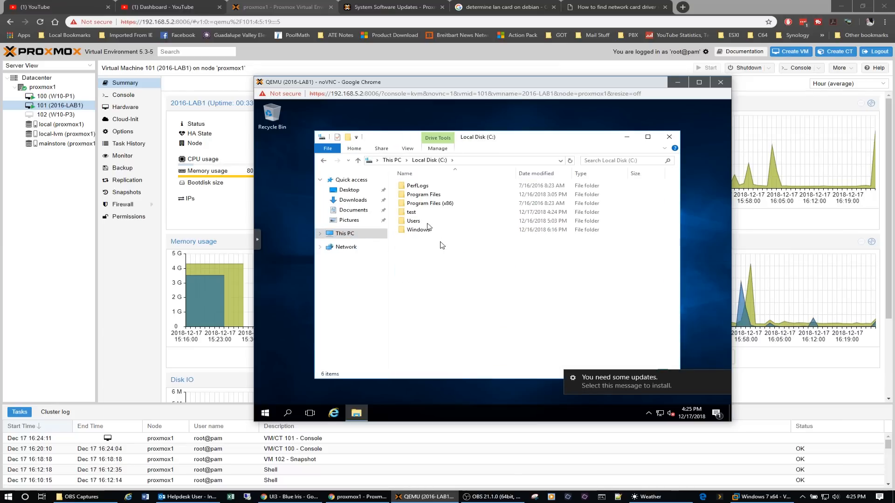
double_click(412, 212)
right_click(436, 248)
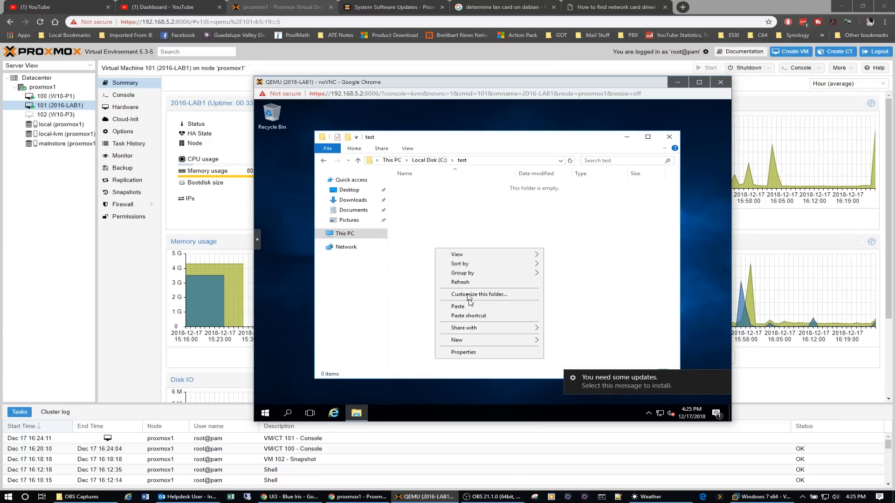
left_click(468, 307)
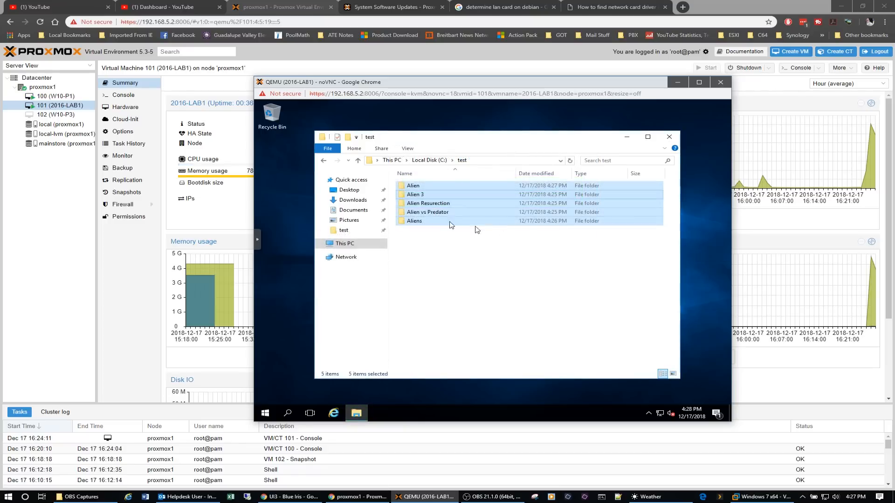
Close the test folder window, sign out of Windows in virtual machine 101 and close its console.
left_click(669, 137)
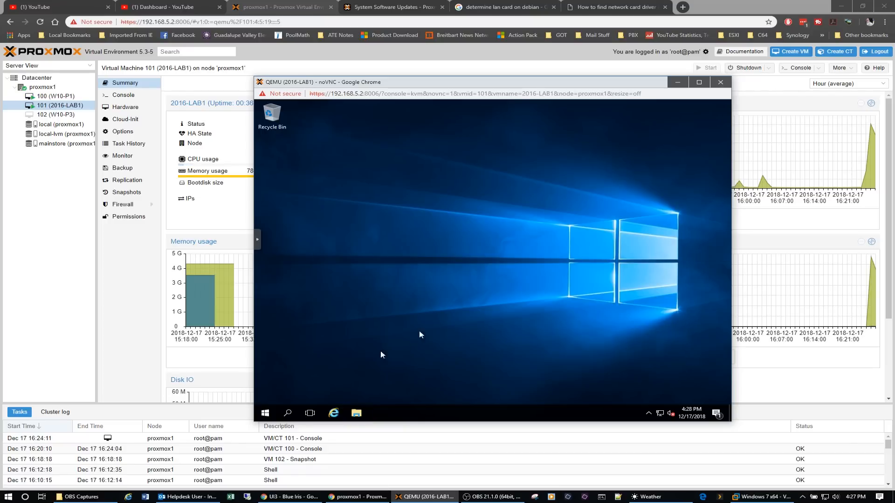
left_click(265, 413)
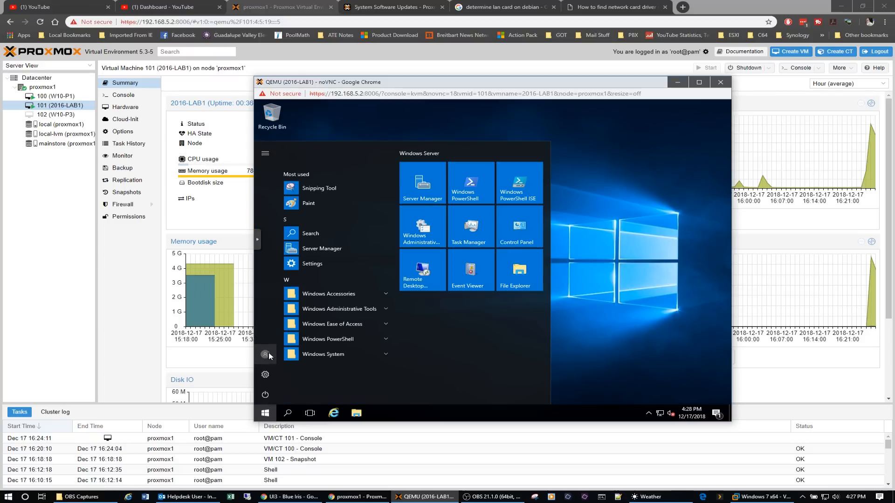
left_click(268, 356)
left_click(275, 332)
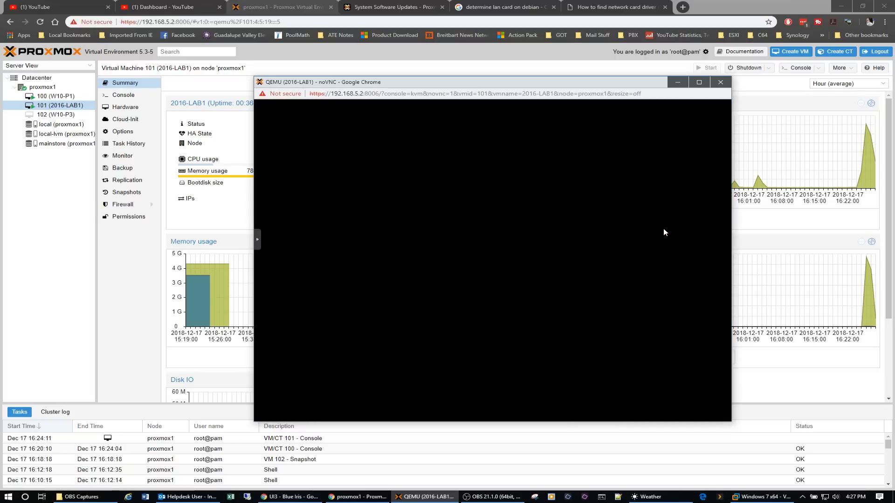
left_click(720, 82)
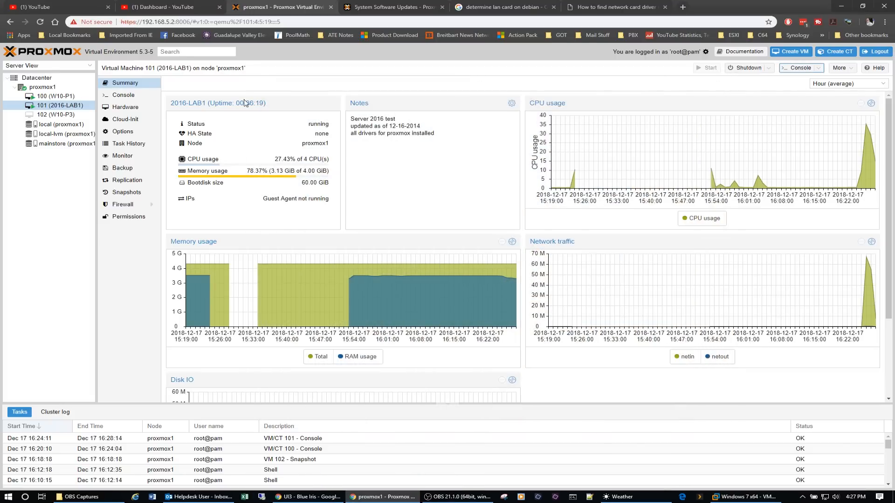
Review the load, memory and network graphs of node proxmox1 and the Datacenter resource summary.
left_click(52, 89)
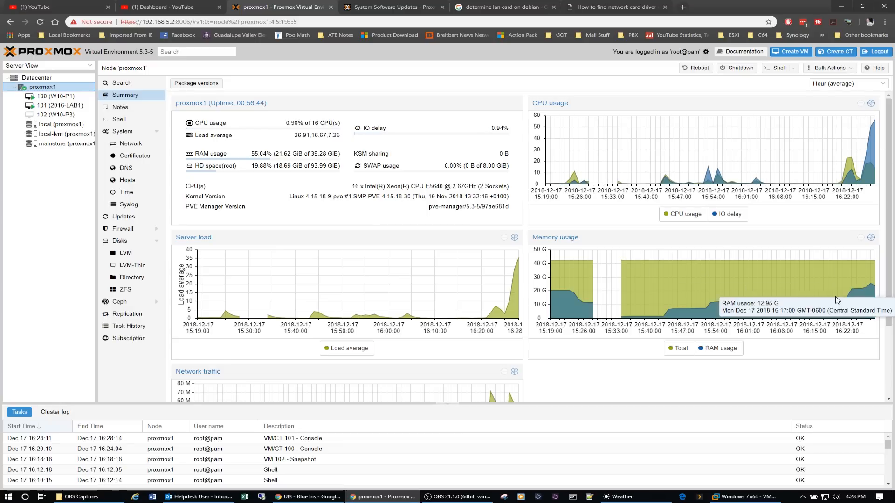
mouse_move(872, 288)
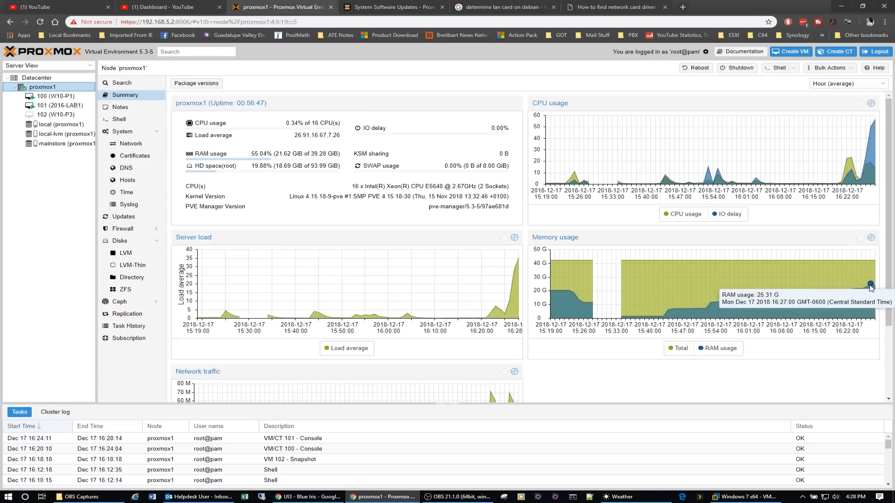
scroll(437, 256, "down", 2)
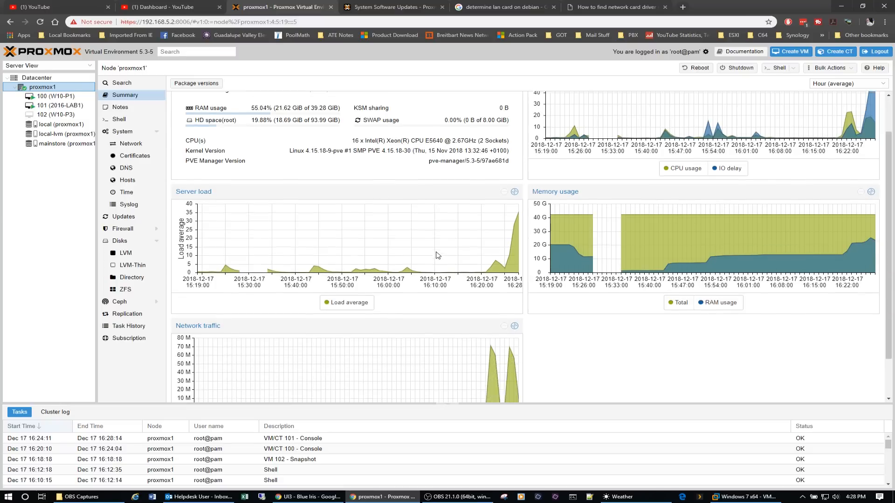
scroll(438, 255, "up", 2)
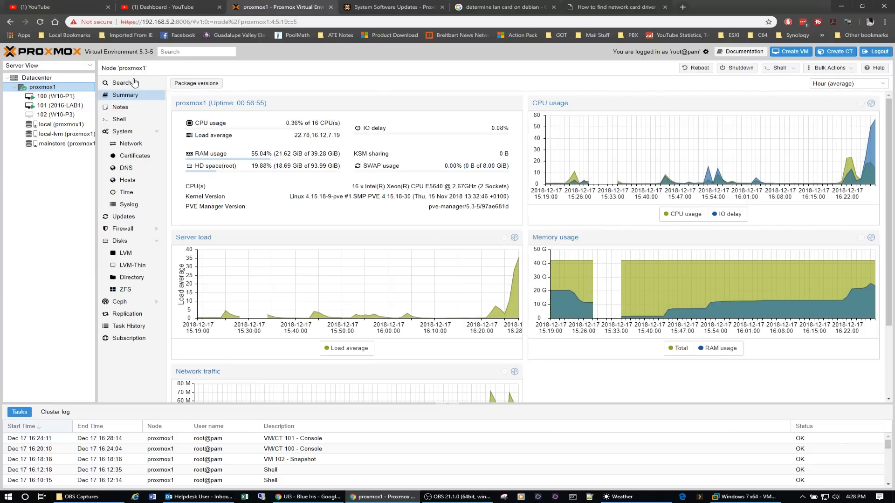
left_click(37, 78)
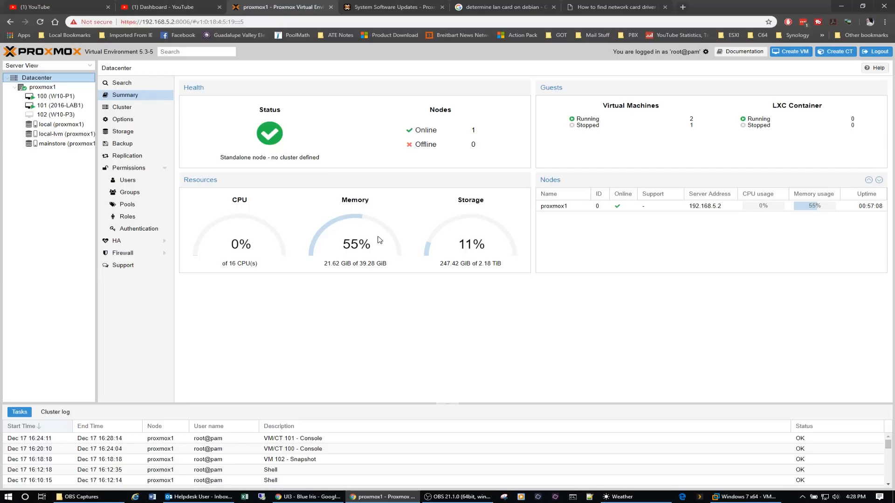
Reopen the console of virtual machine 101 (2016-LAB1), send Ctrl+Alt+Delete and sign in with the Administrator account password.
left_click(63, 107)
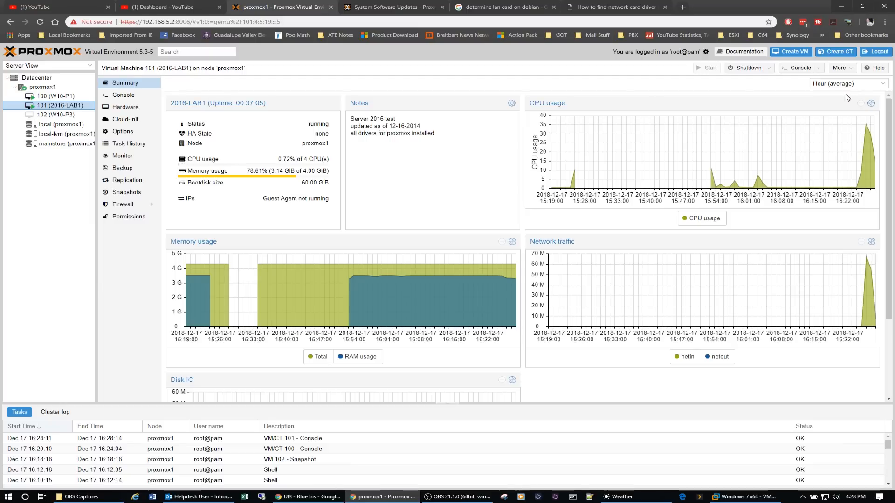
left_click(798, 68)
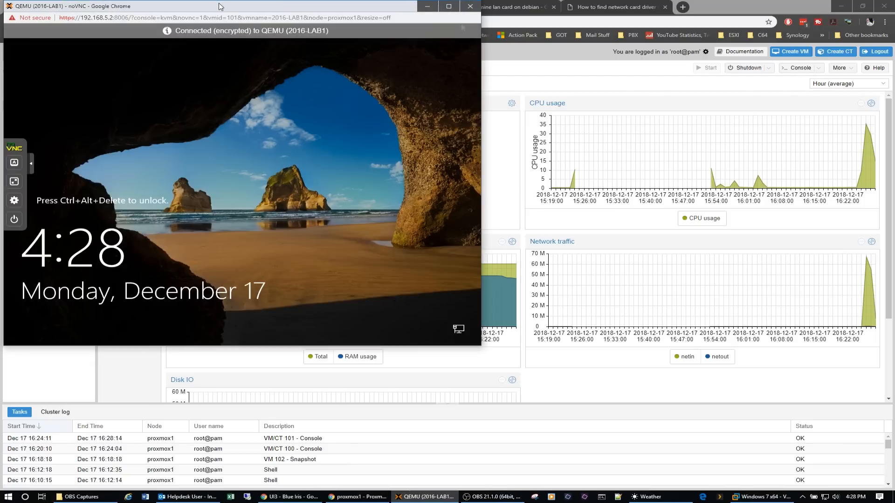
left_click_drag(216, 6, 364, 54)
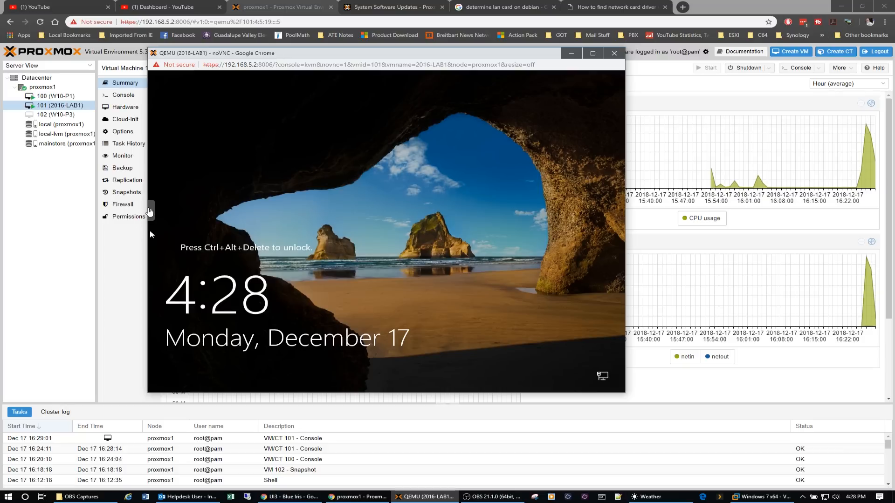
left_click(152, 212)
left_click(158, 210)
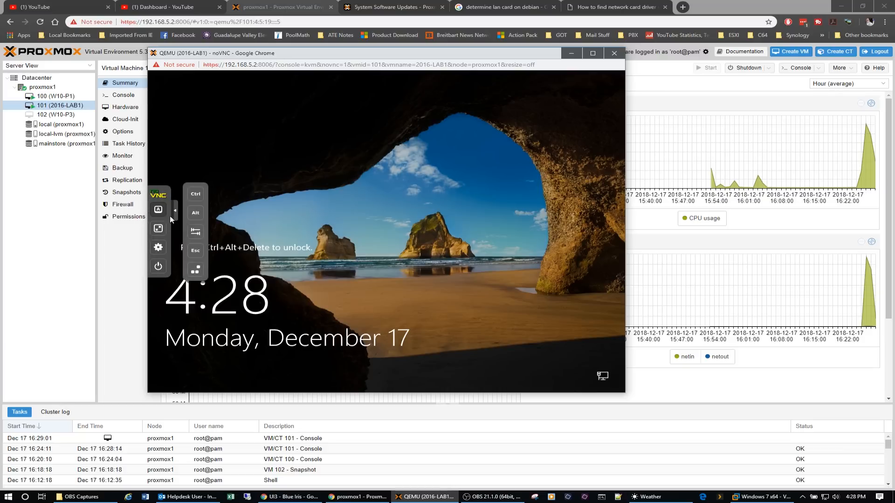
left_click(195, 270)
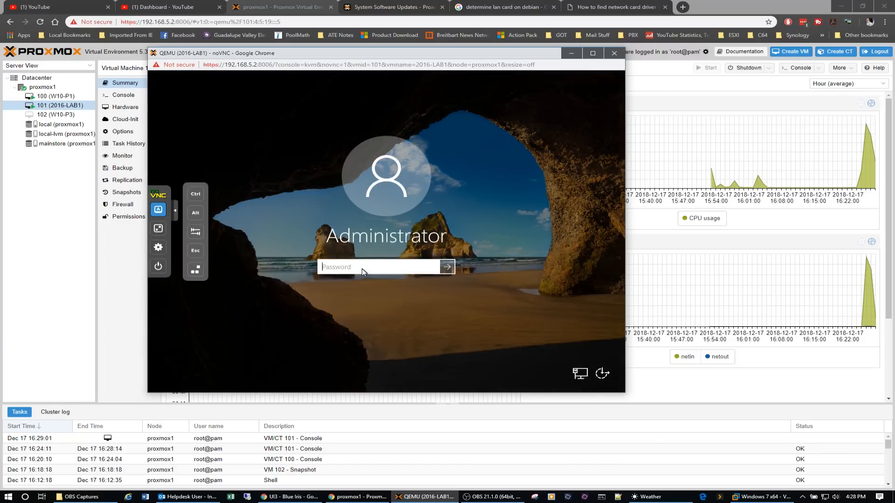
type("••")
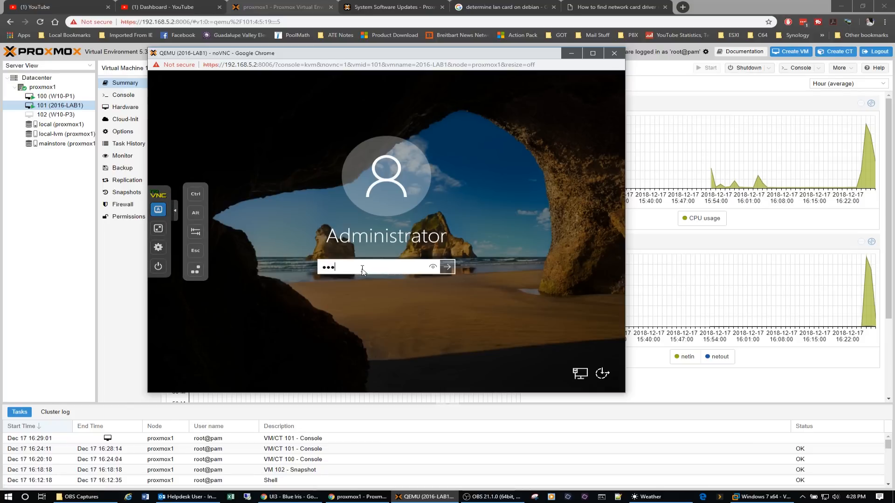
type("•••••")
key("Return")
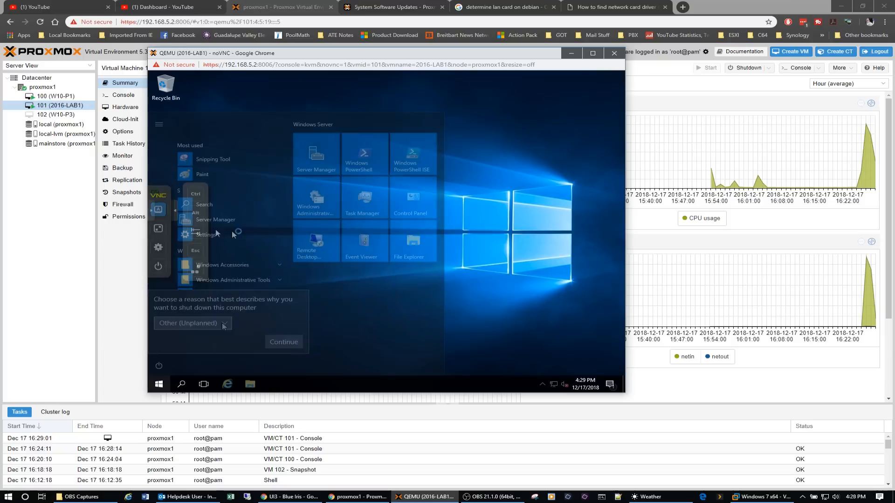
Shut down Windows in virtual machine 101 with the reason Hardware: Maintenance (Planned) and close its console window.
left_click(223, 323)
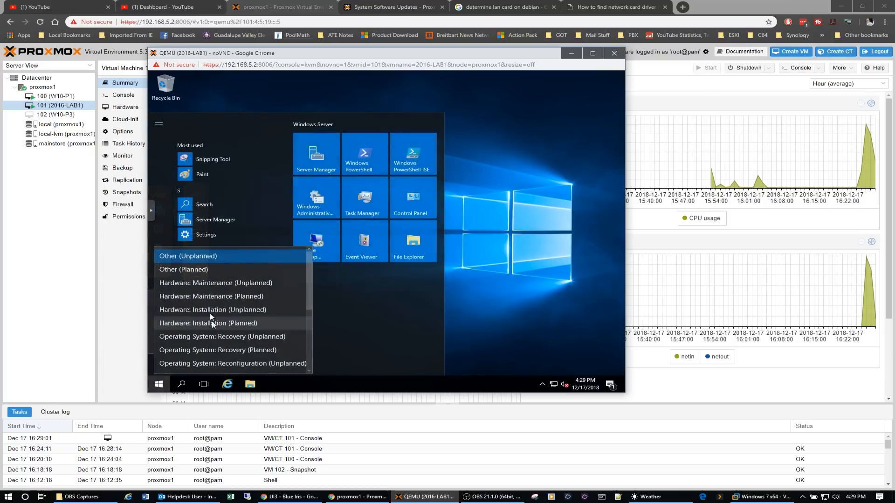
left_click(210, 297)
left_click(273, 343)
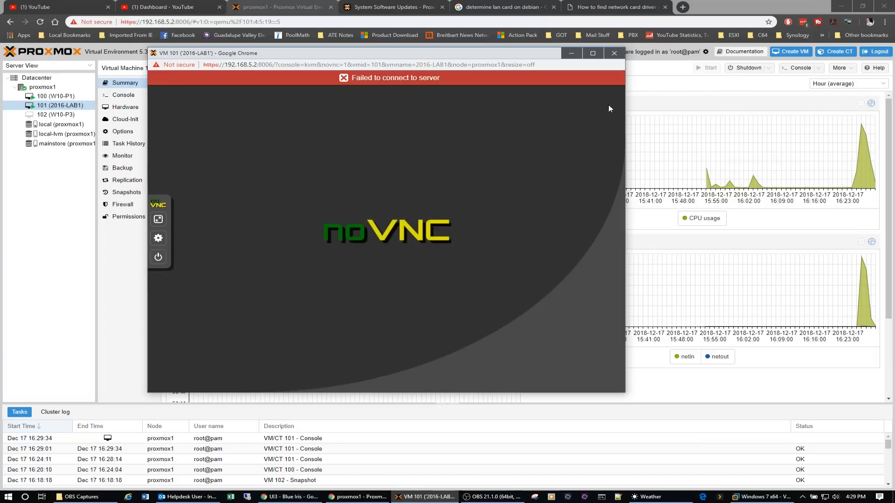
left_click(615, 53)
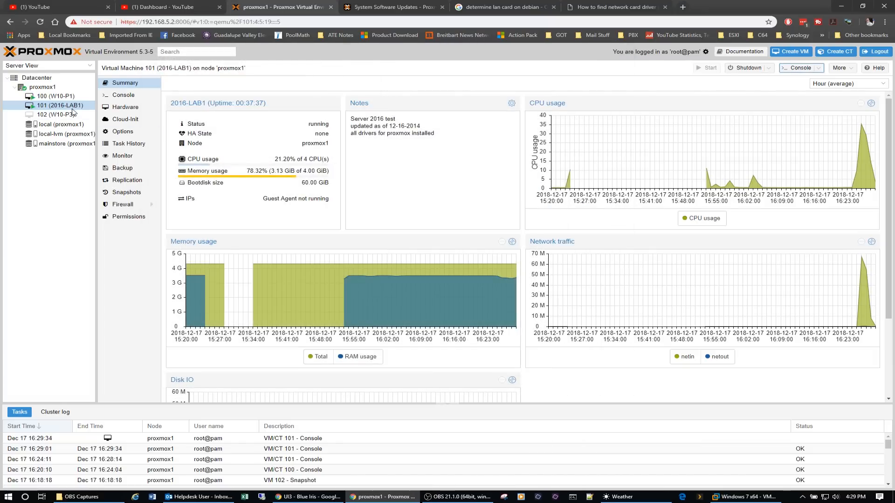
Open the console of virtual machine 100 (W10-P1) and place its window over the middle of the summary page.
left_click(58, 97)
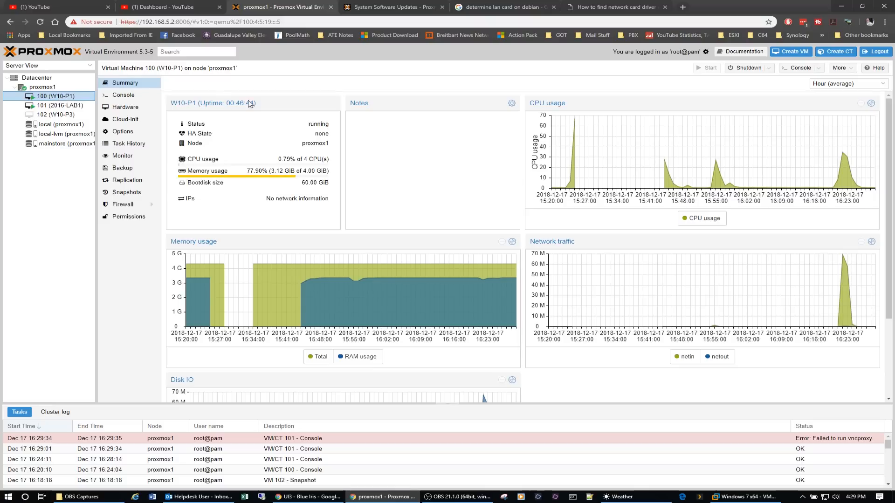
left_click(794, 68)
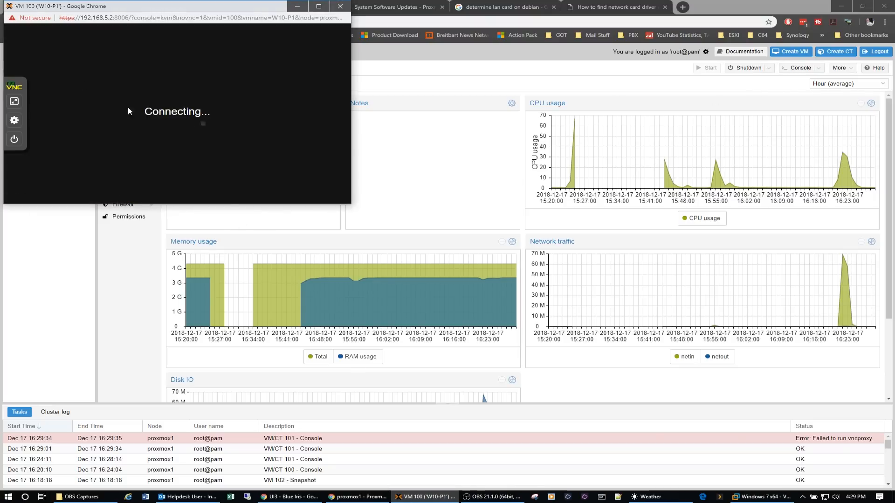
left_click_drag(133, 4, 378, 98)
left_click_drag(378, 99, 418, 107)
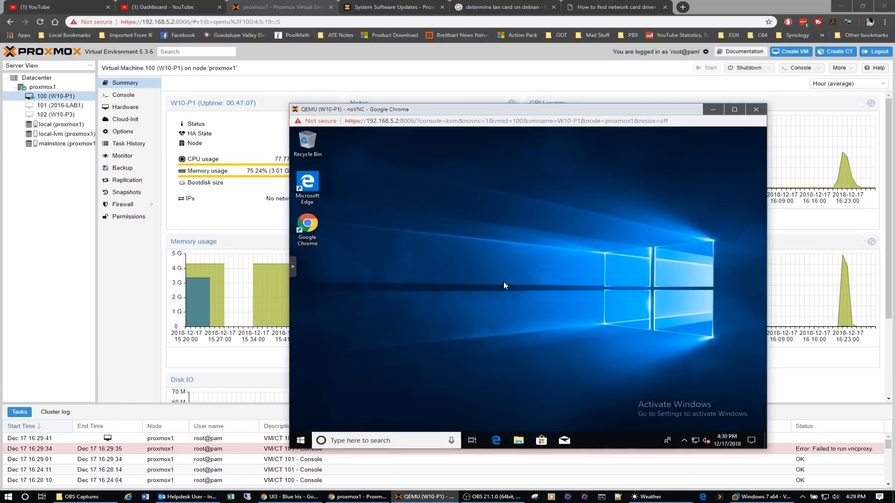
Shut down Windows in virtual machine 100 and close its console window.
left_click(300, 440)
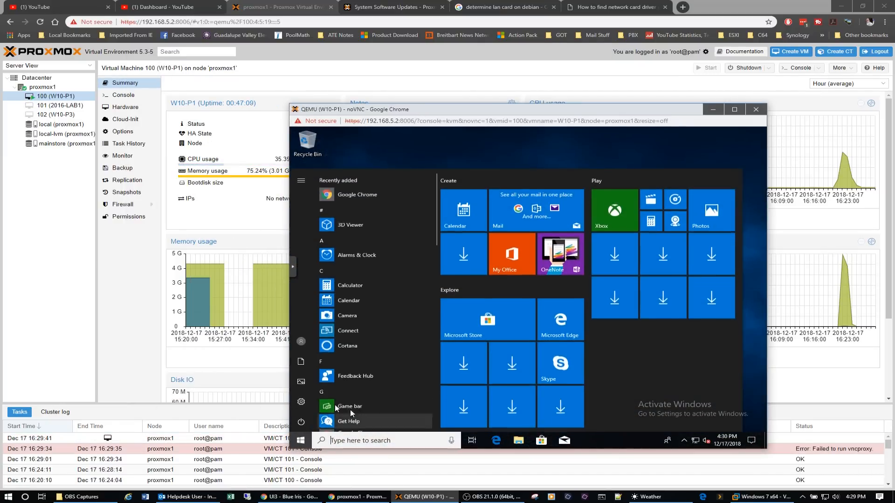
left_click(301, 423)
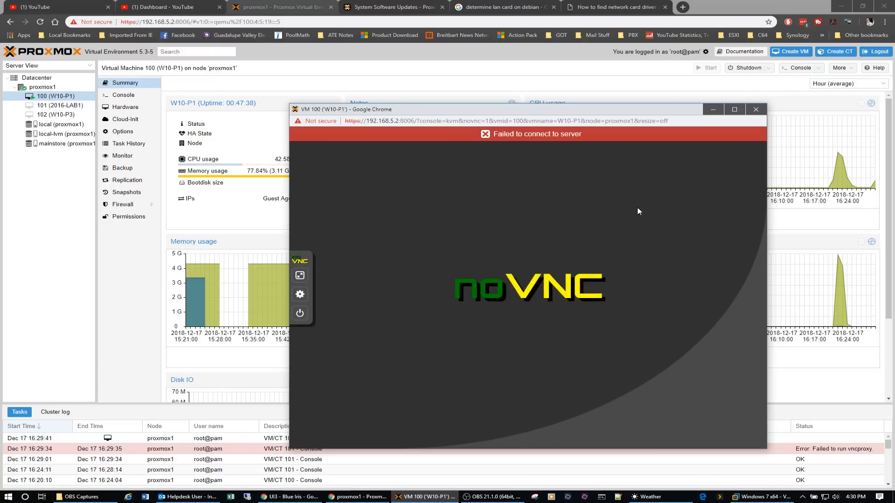
left_click(755, 110)
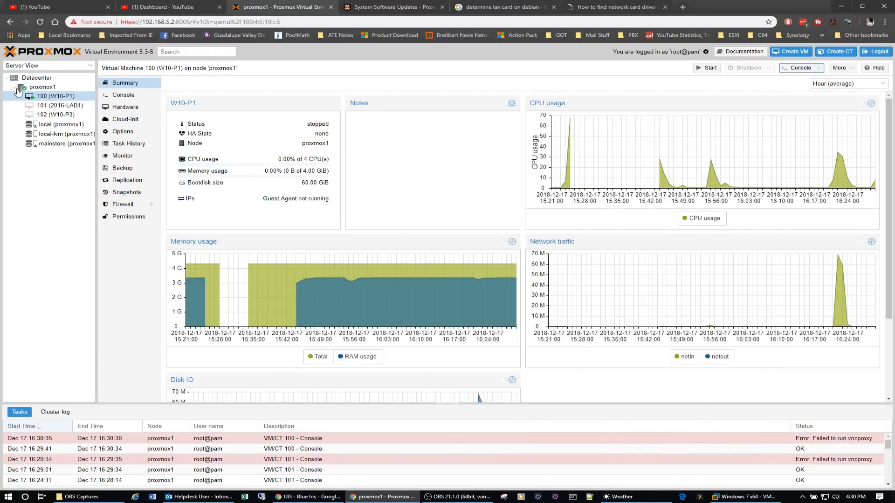
Check the summaries of node proxmox1 and the Datacenter after the virtual machine shutdowns.
left_click(21, 87)
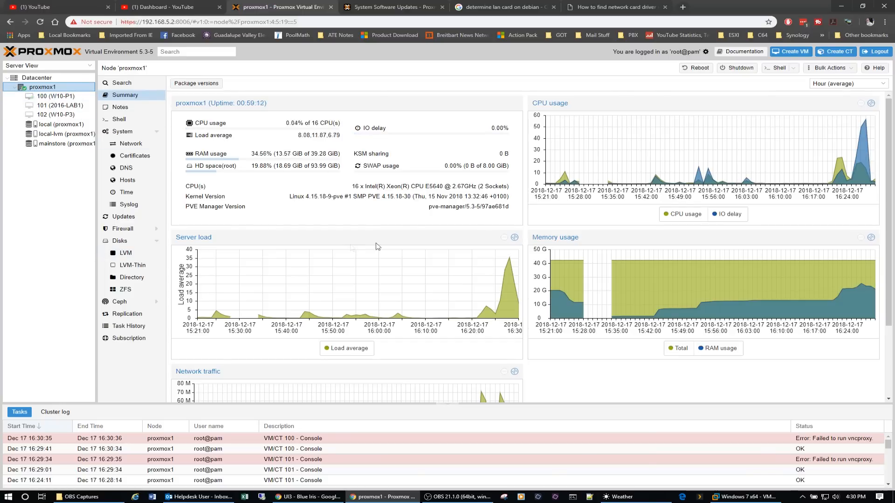
left_click(70, 77)
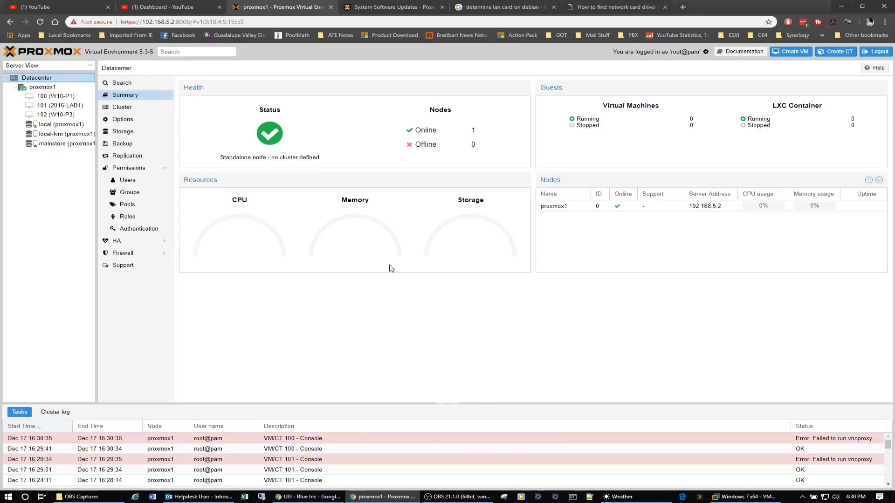